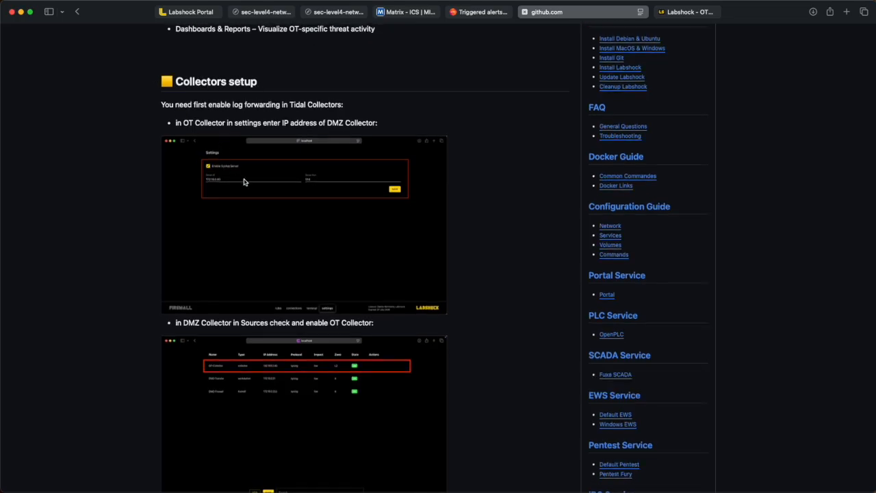
Step: Read through the SIEM Service wiki page, covering collectors setup, SIEM startup and connection, and Splunk data source, search and alert instructions
scroll(229, 127, "down", 5)
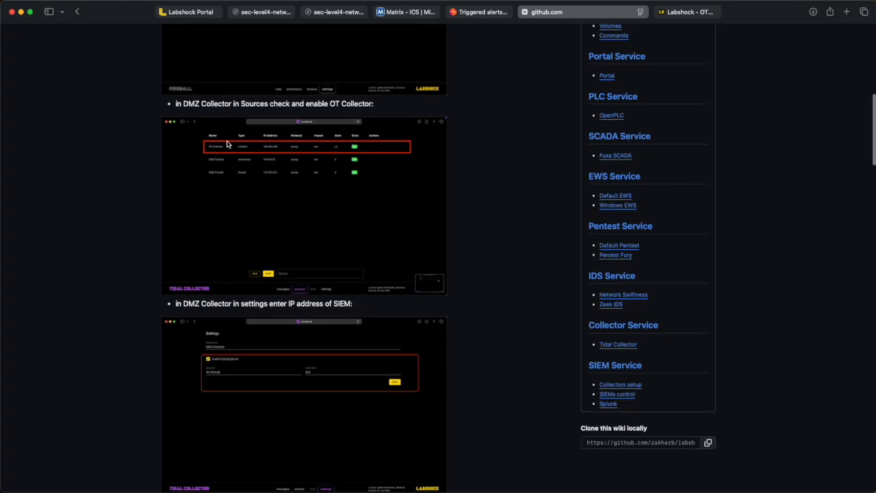
scroll(245, 110, "down", 3)
scroll(245, 108, "down", 5)
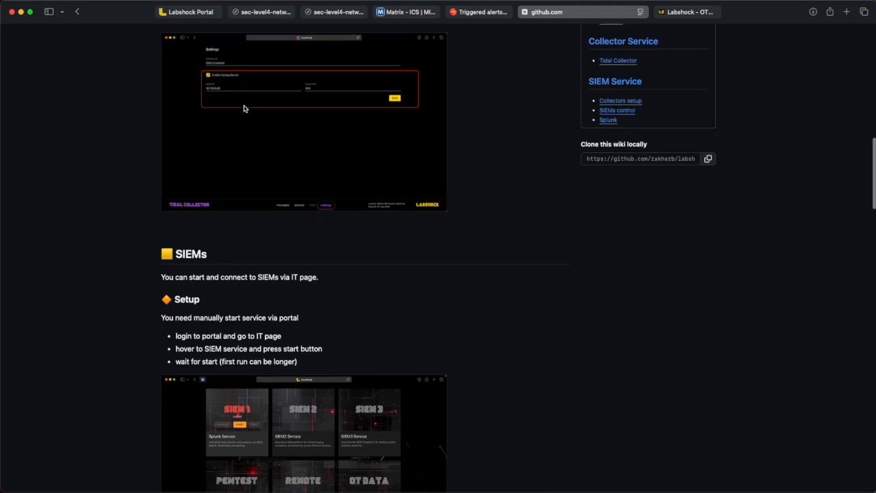
scroll(245, 108, "down", 3)
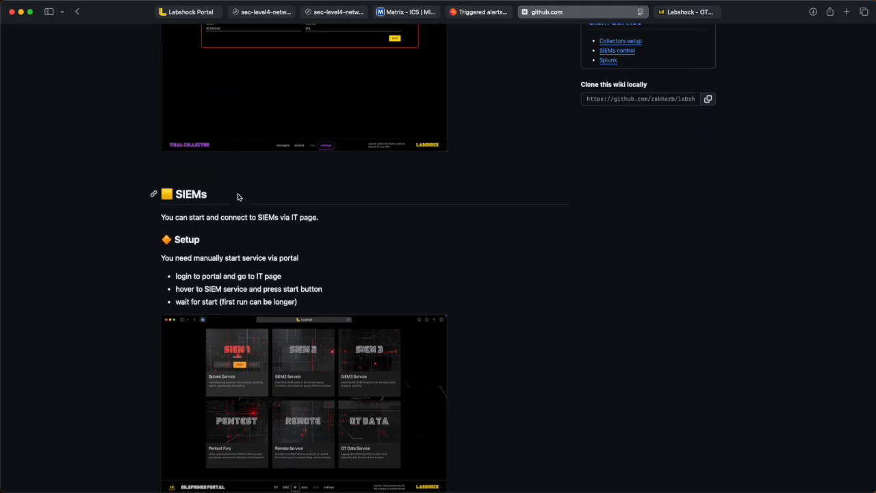
scroll(239, 197, "down", 2)
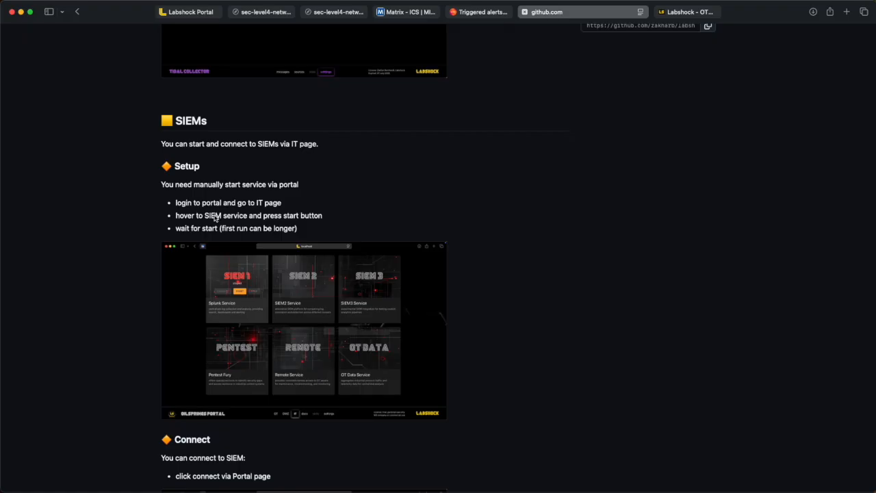
scroll(214, 218, "down", 6)
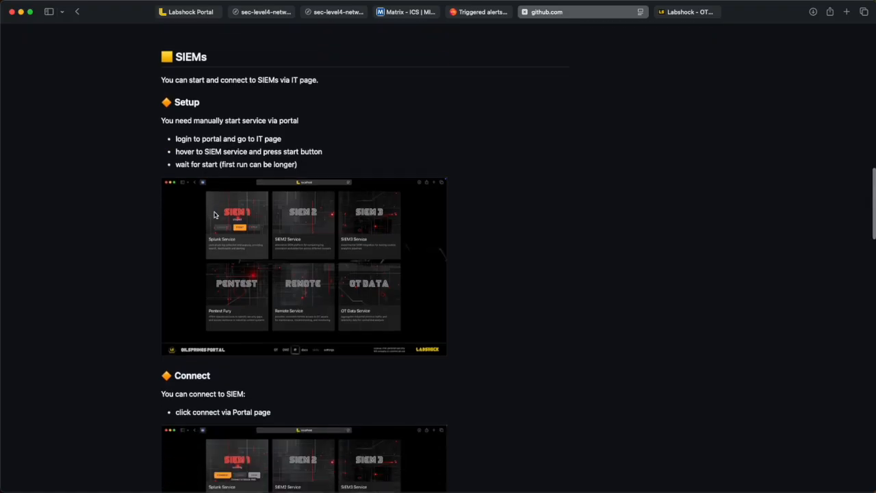
scroll(214, 215, "down", 8)
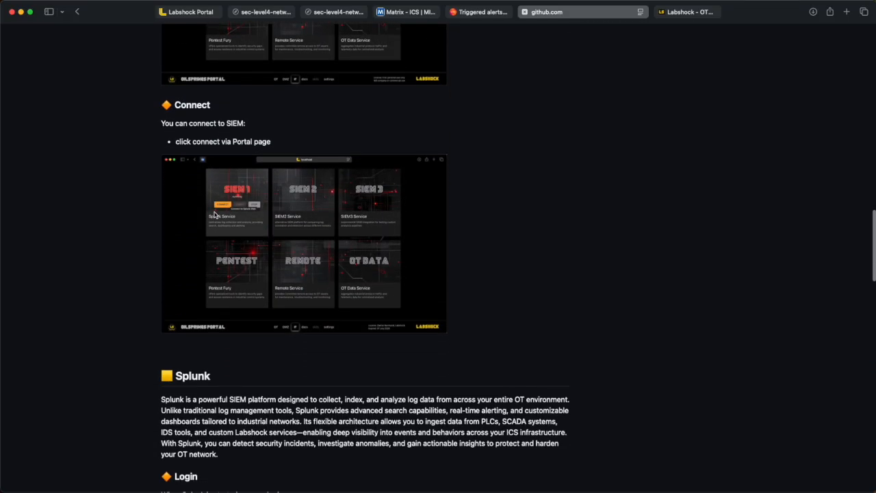
scroll(214, 215, "down", 8)
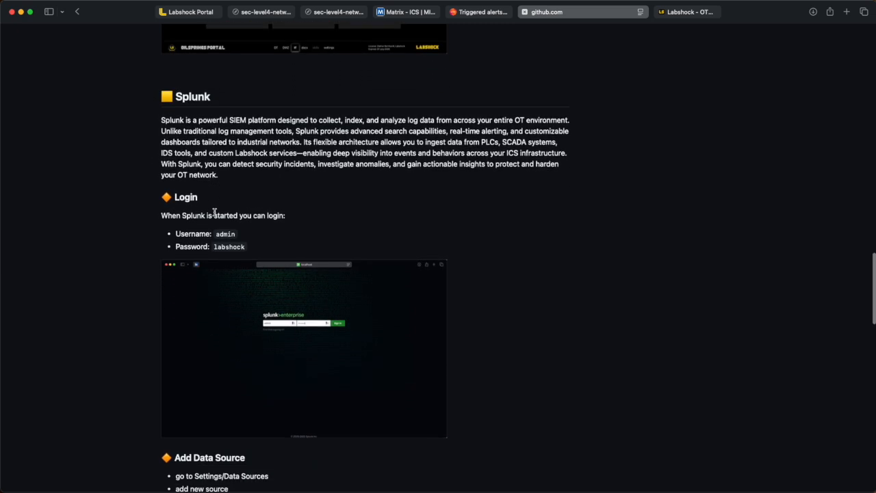
scroll(214, 215, "down", 13)
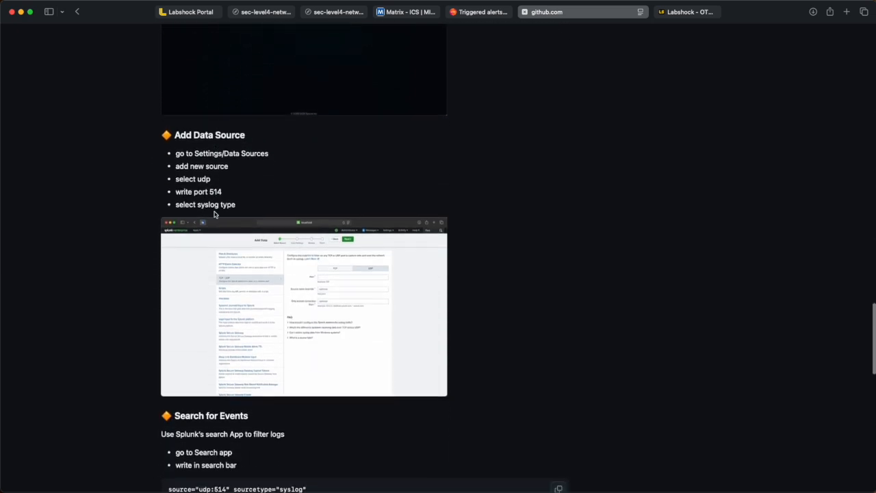
scroll(214, 212, "down", 6)
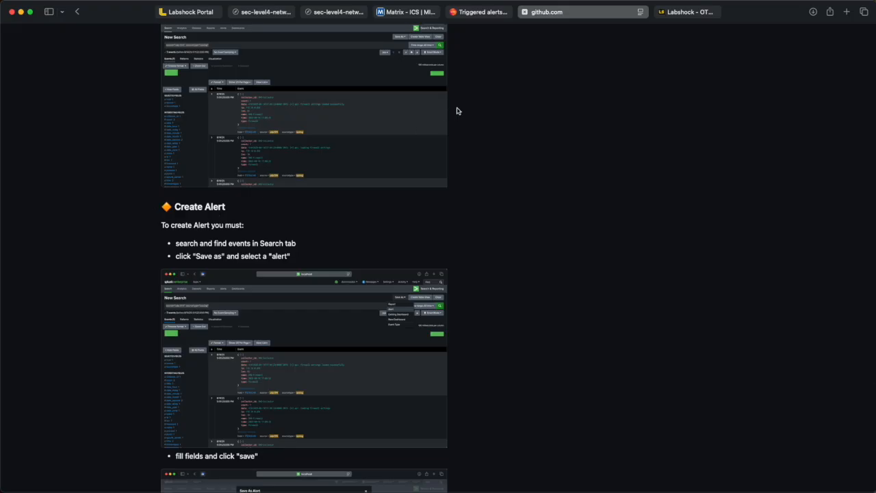
Step: Switch to the Labshock portal tab and open the SCADA Service
left_click(212, 14)
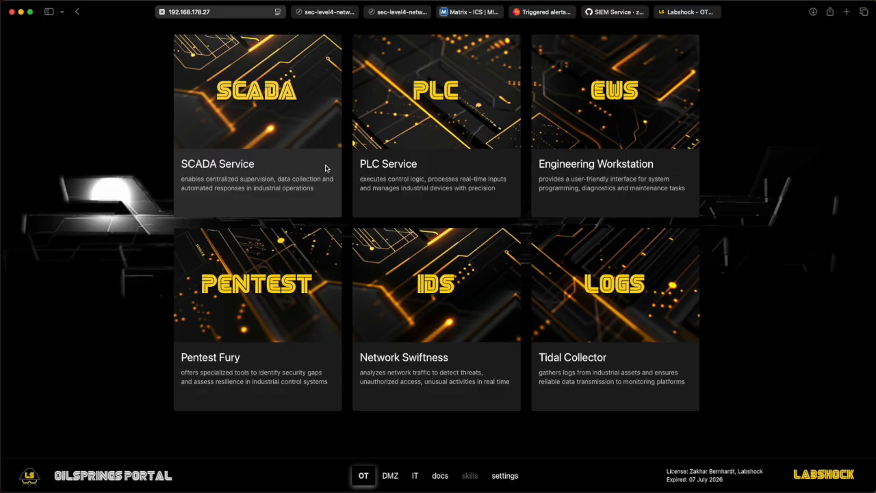
left_click(293, 110)
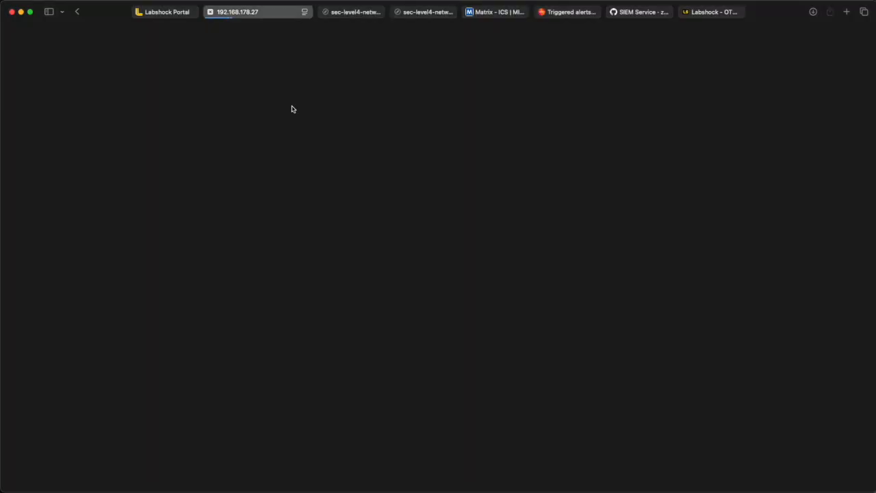
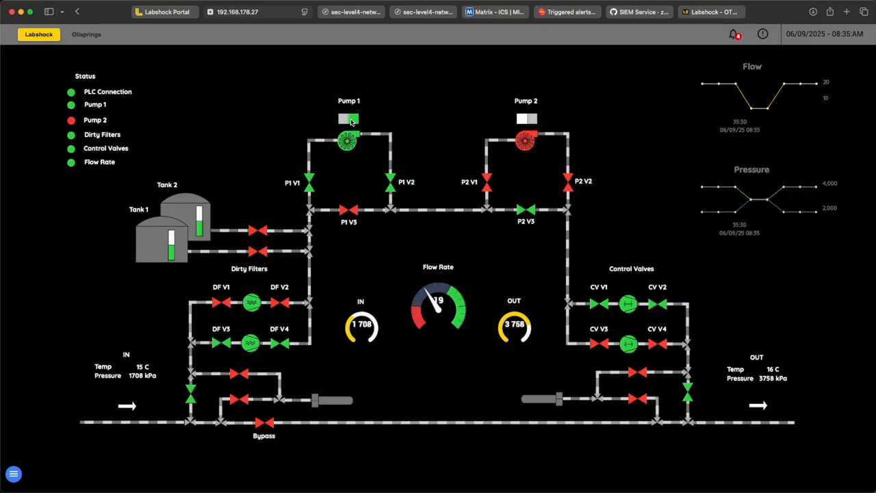
Step: Open the PLC Service from the portal and log in to OpenPLC with the openplc username and the account password
left_click(211, 12)
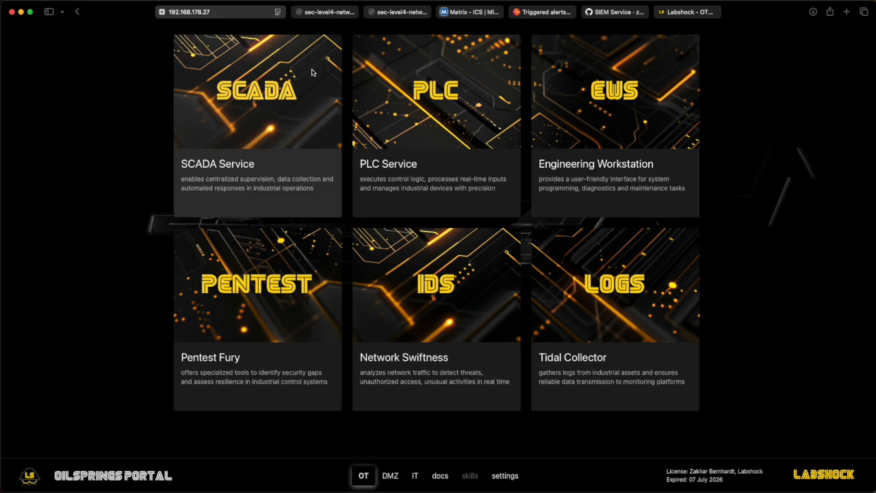
left_click(393, 99)
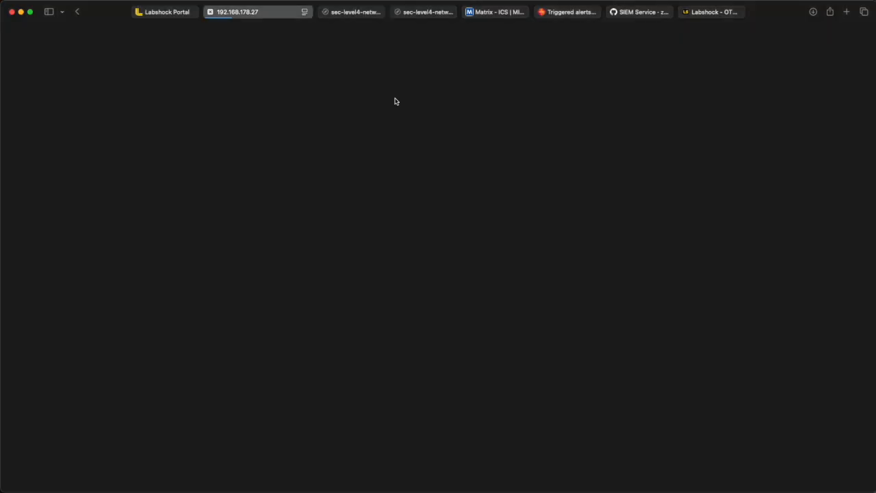
type("openplc")
key("Tab")
type("ope")
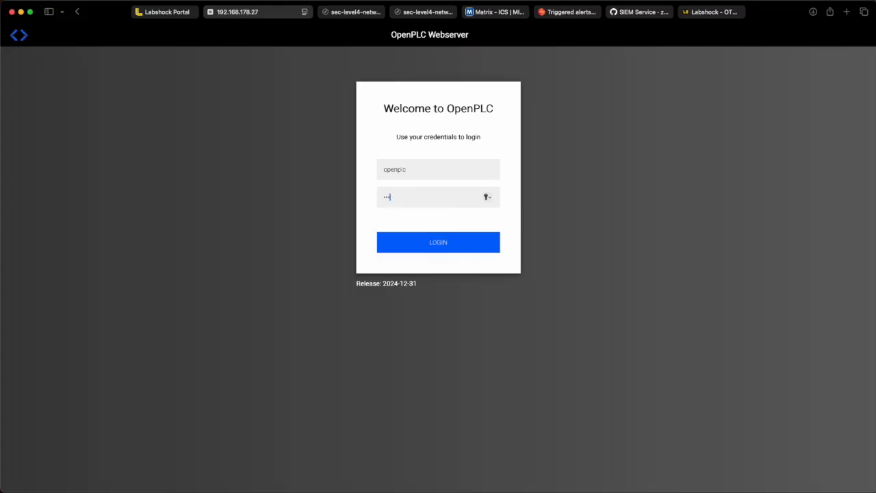
key("Return")
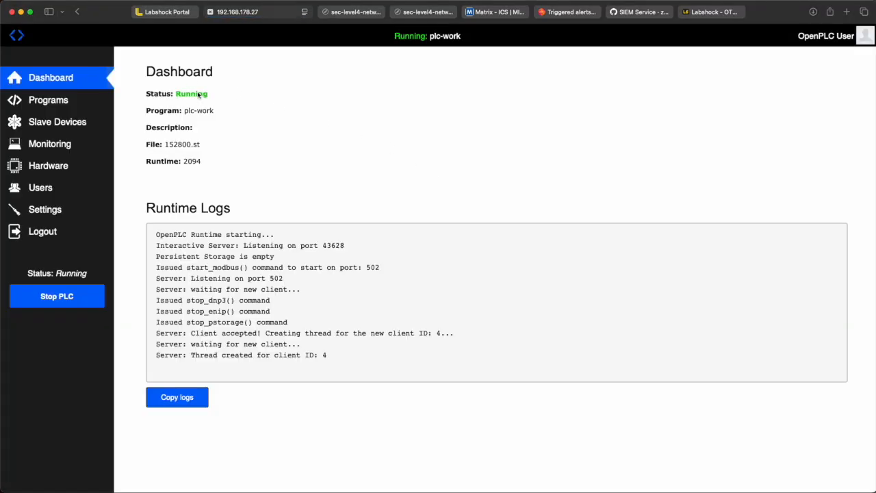
Step: Open the Monitoring page and review the pump point names, types, locations and values
double_click(198, 95)
left_click(181, 91)
left_click(67, 146)
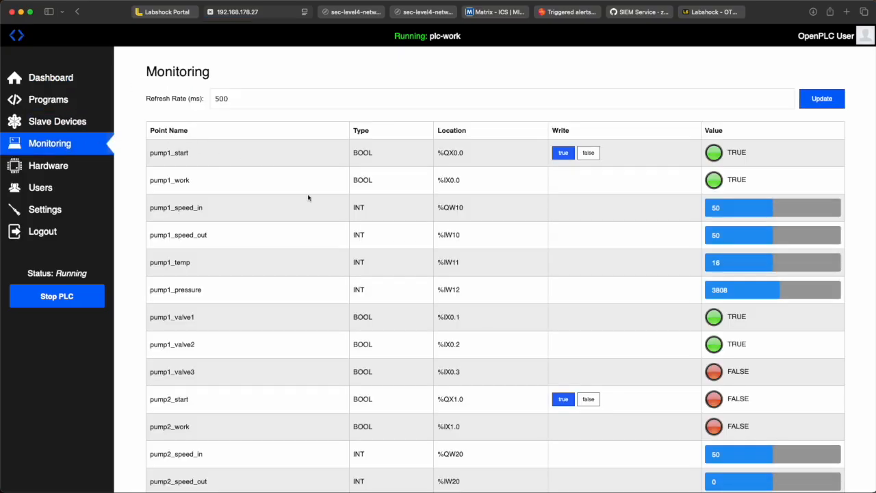
scroll(307, 196, "down", 2)
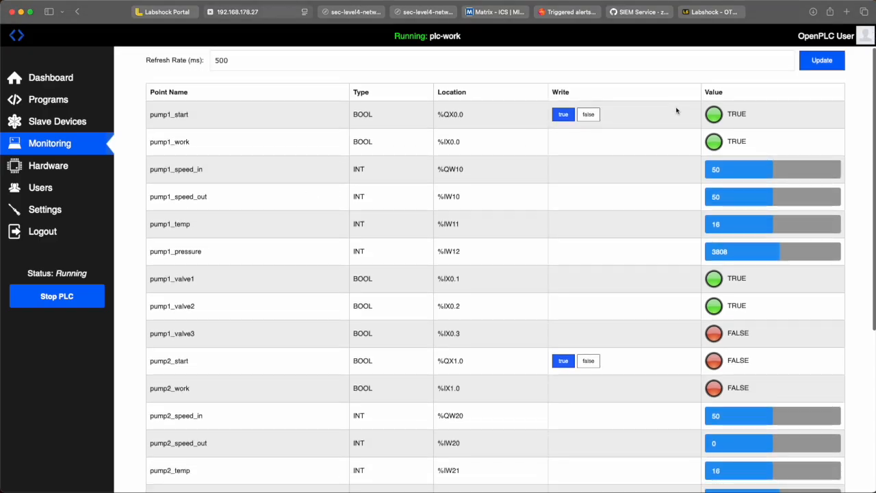
scroll(694, 206, "up", 2)
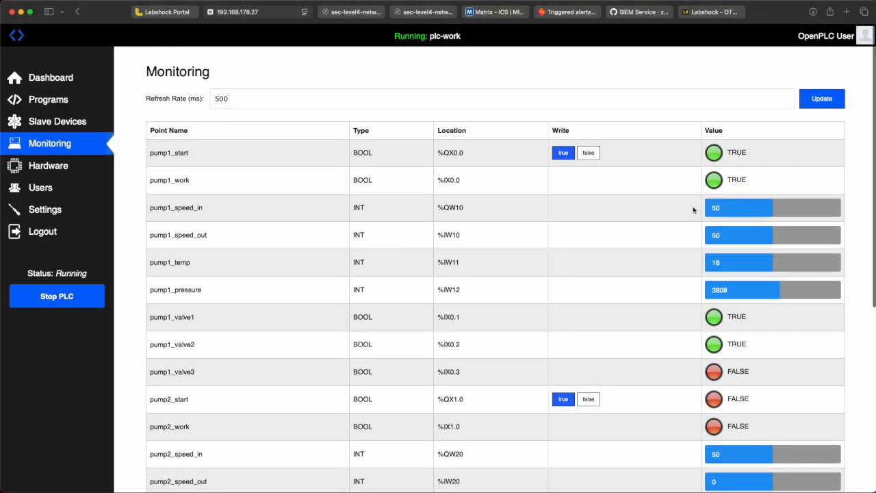
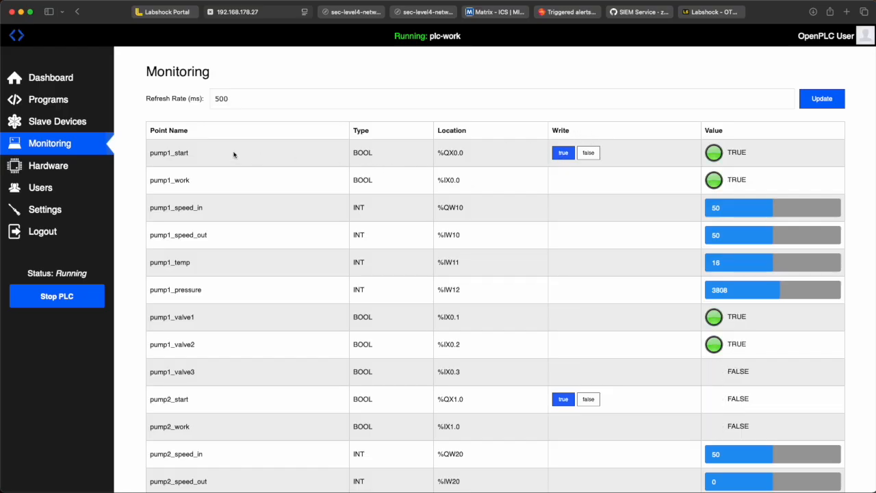
Step: Open the OpenPLC Settings page and examine the syslog server address under Security
left_click(41, 210)
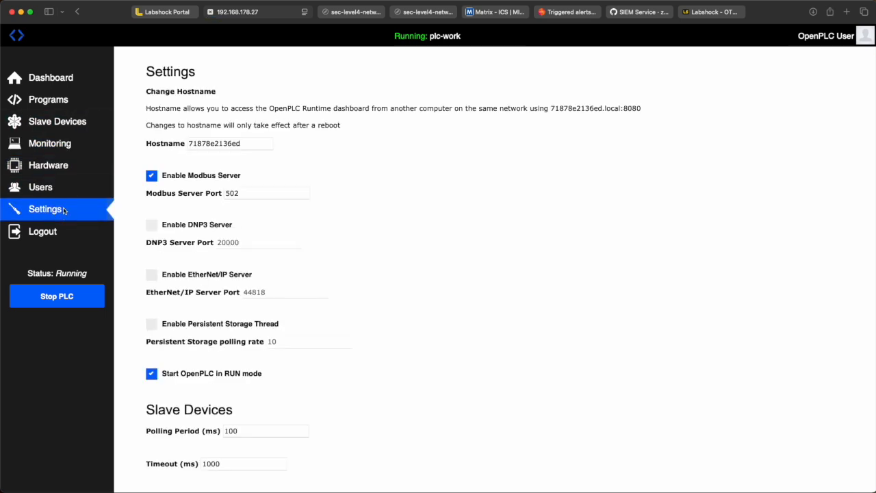
scroll(235, 177, "down", 4)
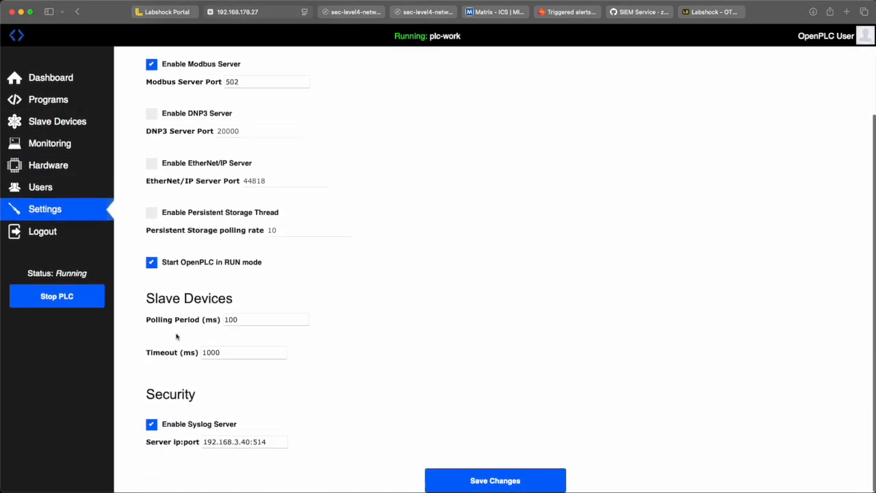
double_click(166, 395)
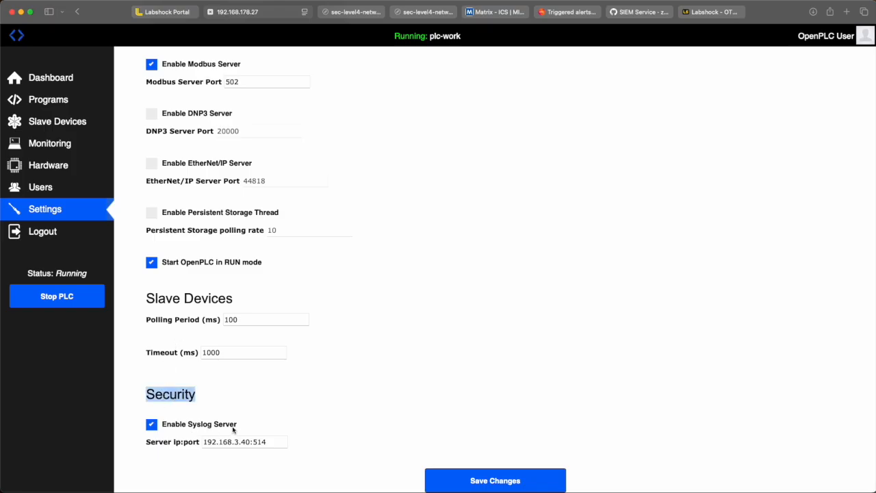
left_click_drag(273, 443, 205, 445)
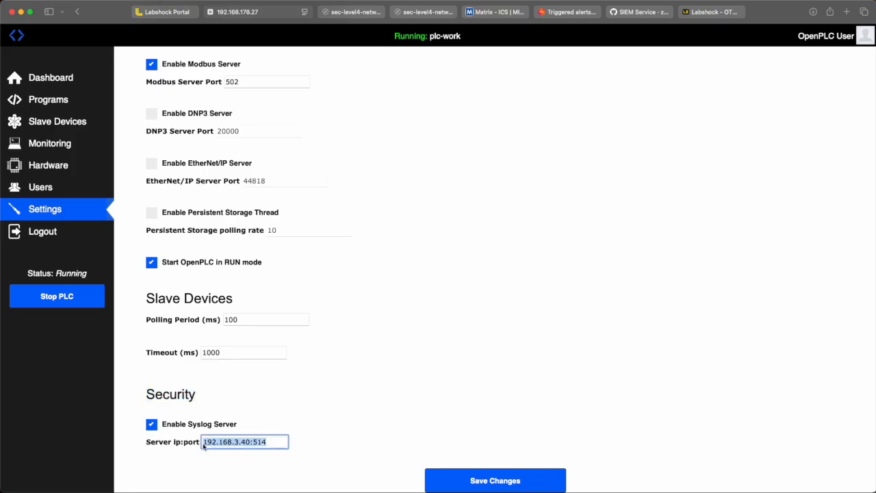
double_click(264, 443)
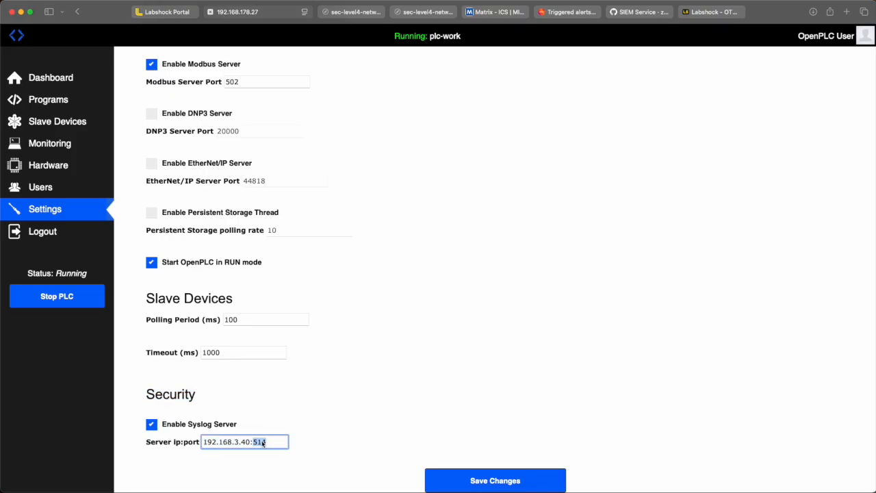
left_click(357, 361)
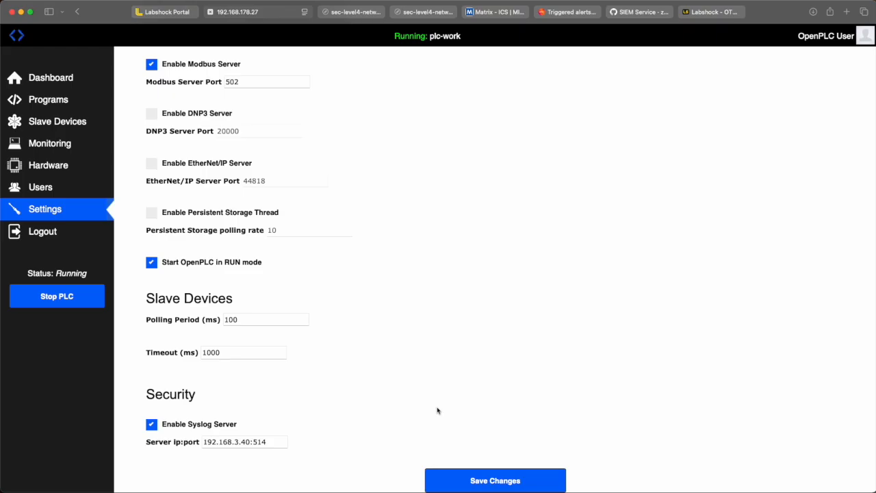
Step: Open the OpenPLC Dashboard and review the runtime logs
scroll(437, 411, "up", 5)
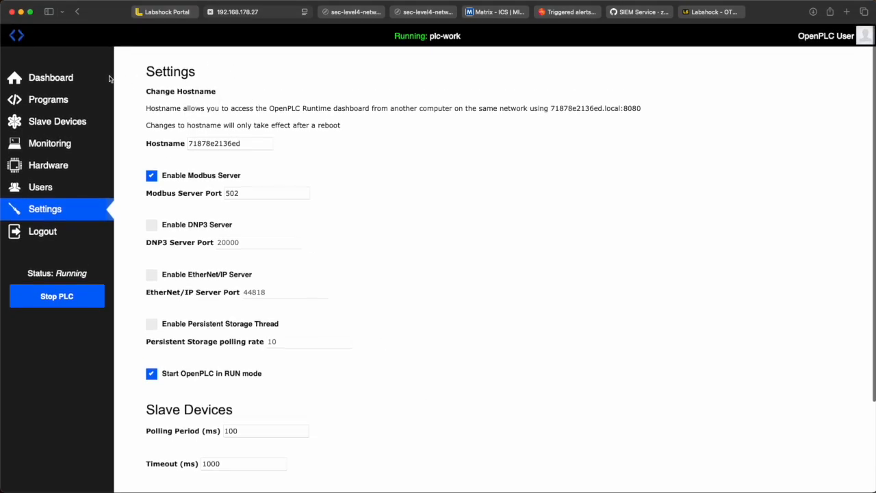
left_click(87, 78)
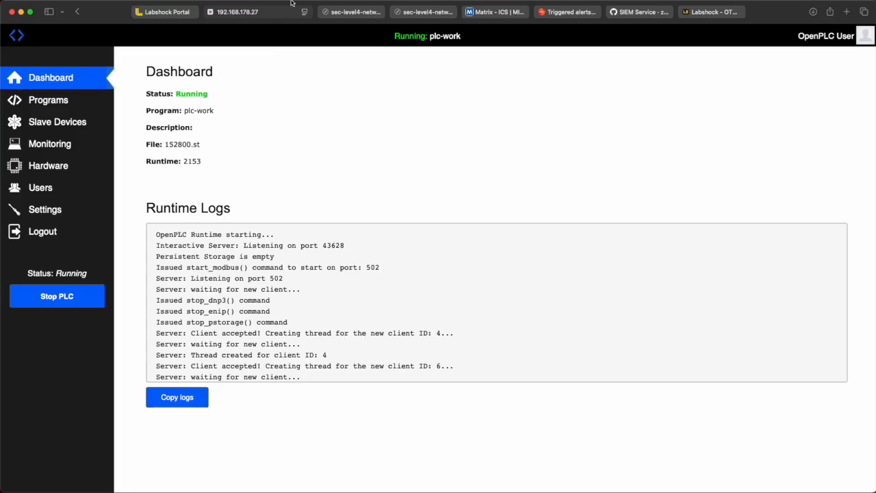
Step: Switch to the Labshock portal and open the Tidal Collector logs service
mouse_move(292, 4)
left_click(211, 12)
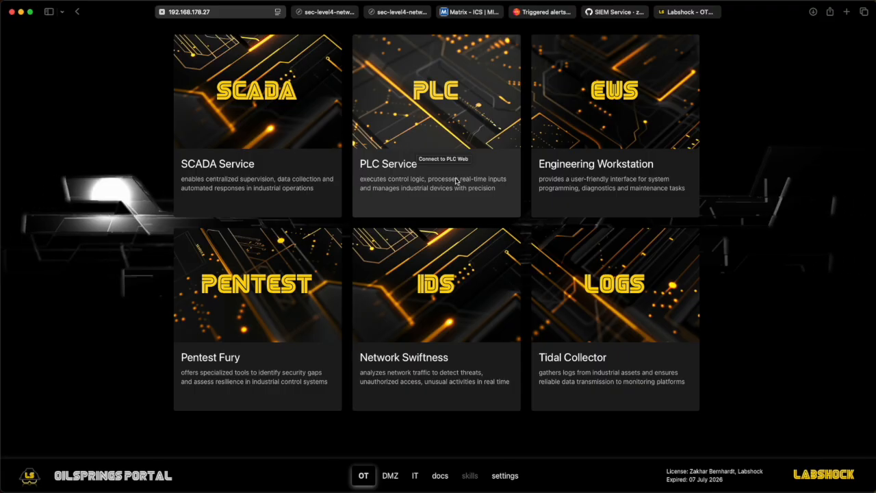
left_click(640, 318)
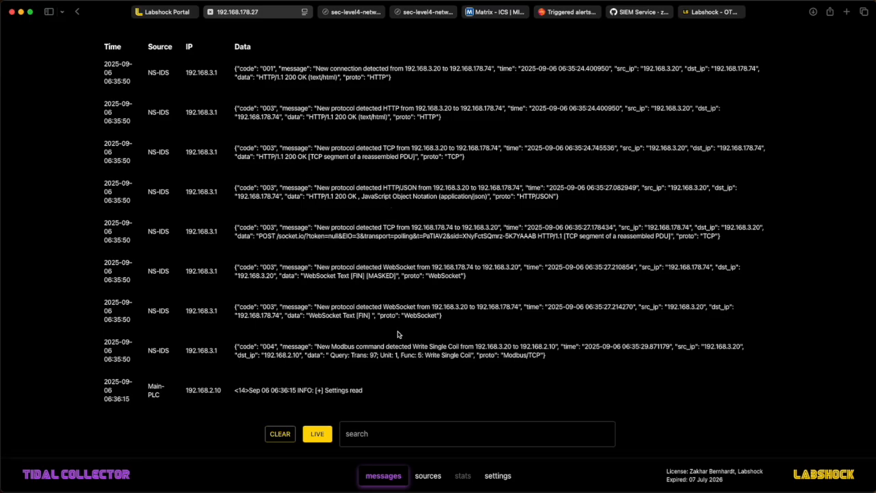
Step: Filter the collector messages by login and examine the PLC login entries
left_click(390, 437)
type("login")
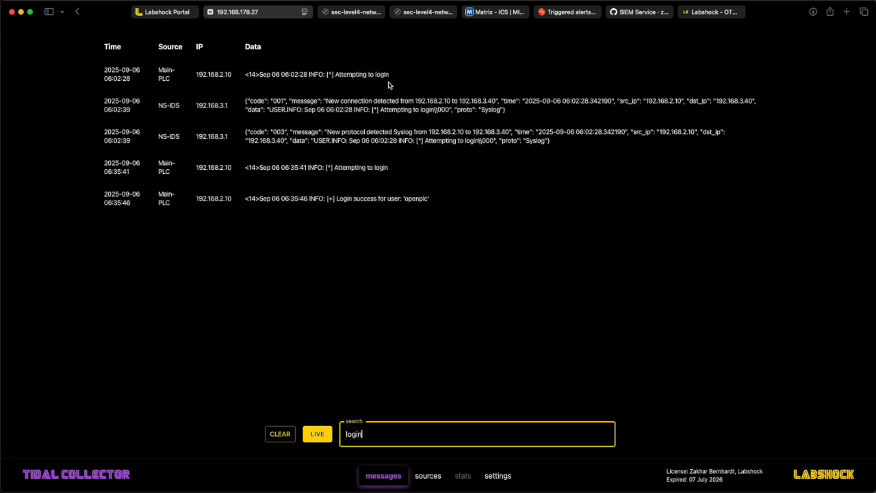
left_click_drag(390, 74, 336, 76)
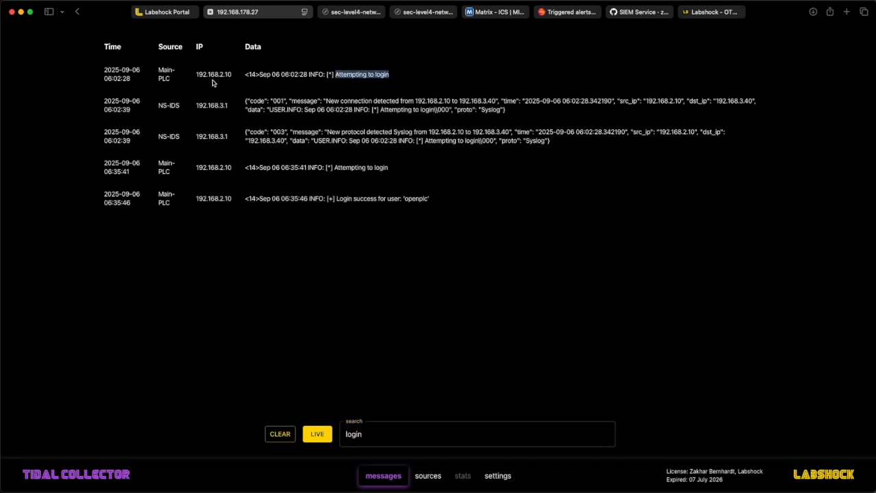
left_click_drag(173, 83, 159, 71)
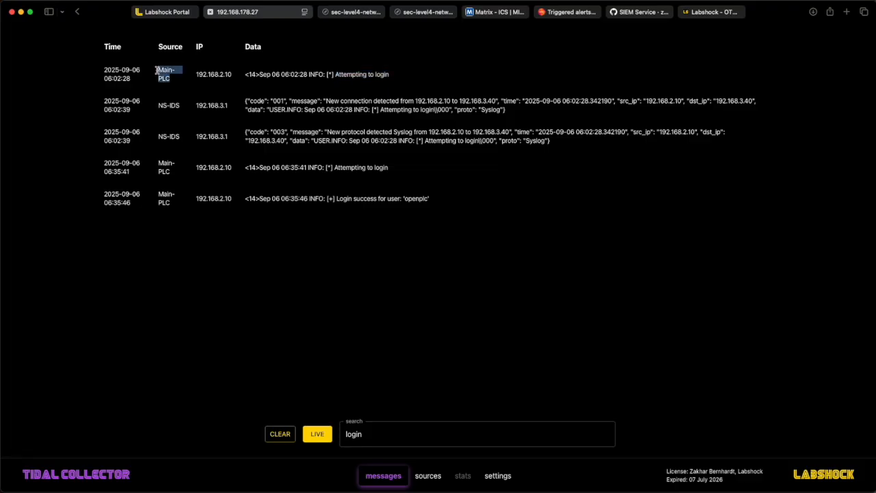
left_click_drag(390, 74, 334, 79)
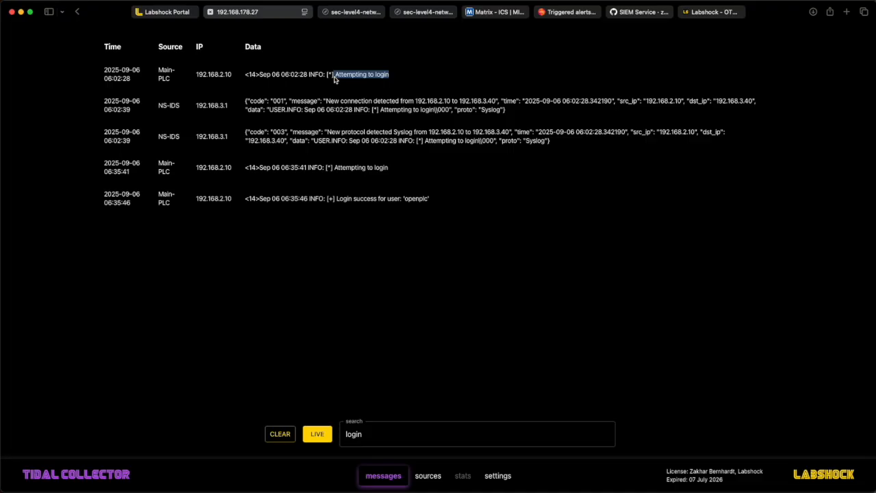
left_click_drag(432, 203, 334, 203)
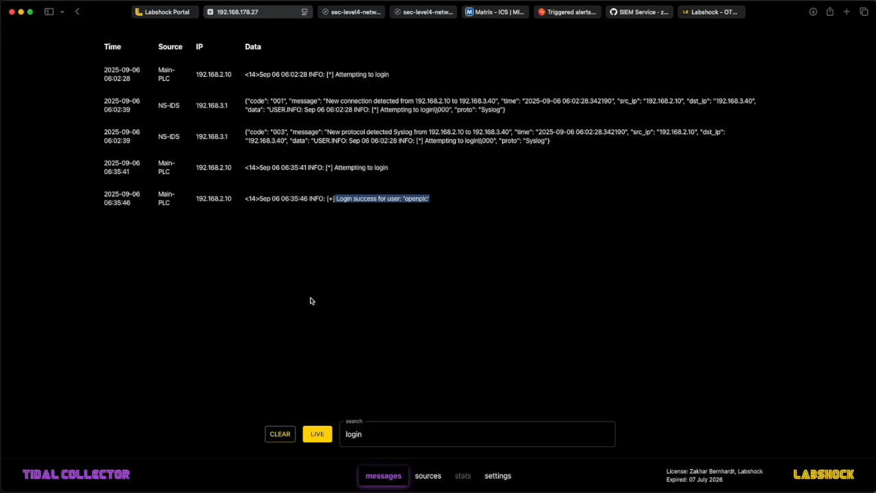
left_click(377, 352)
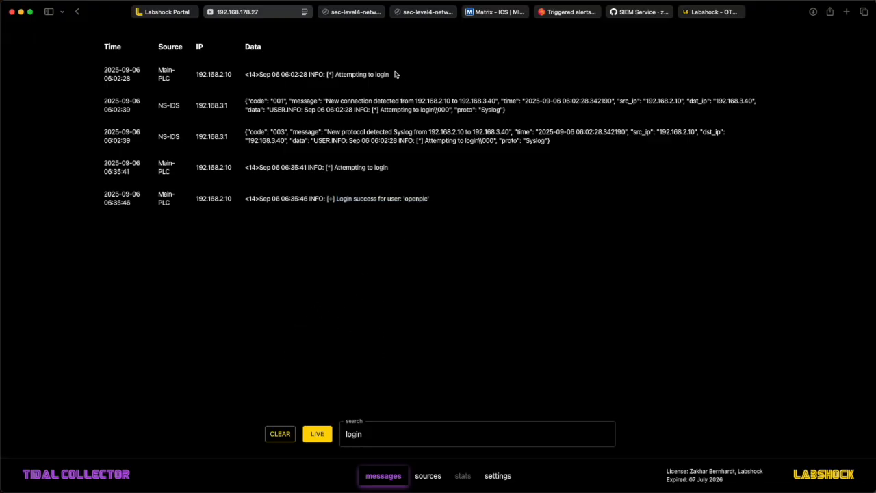
Step: Review the network diagram of syslog flows from OT assets through the collectors and firewall to the SIEM
left_click(423, 12)
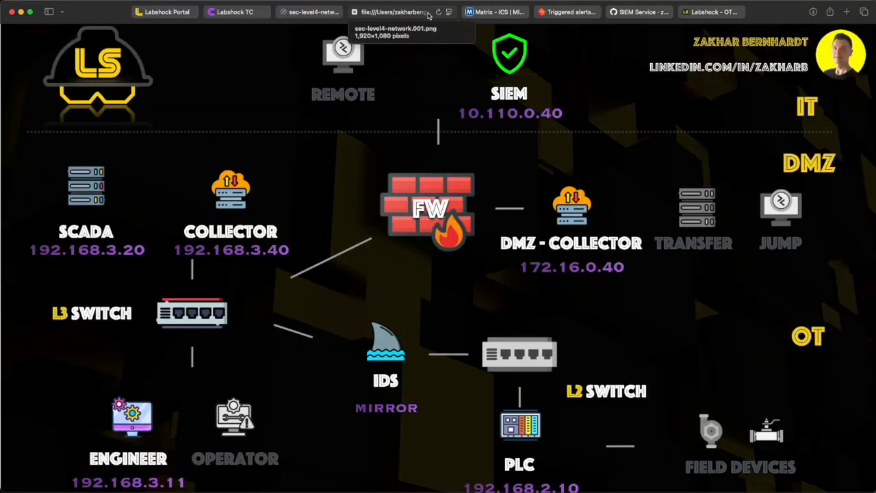
left_click(324, 15)
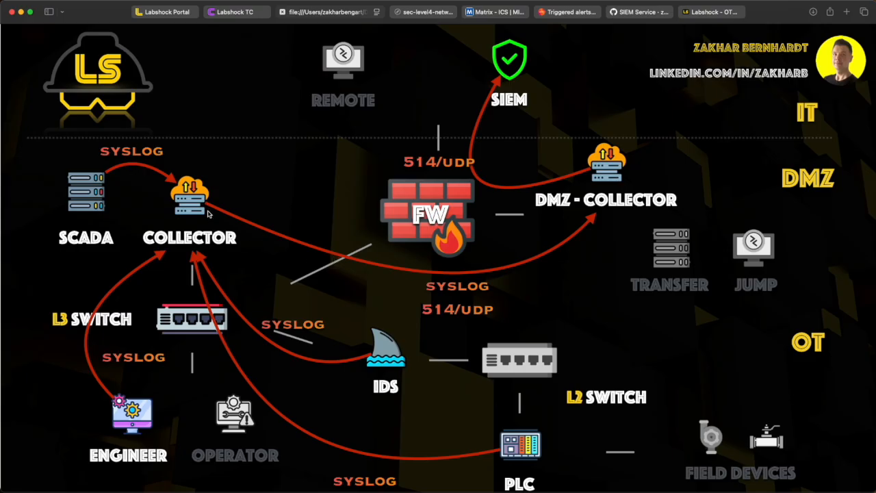
left_click(463, 84)
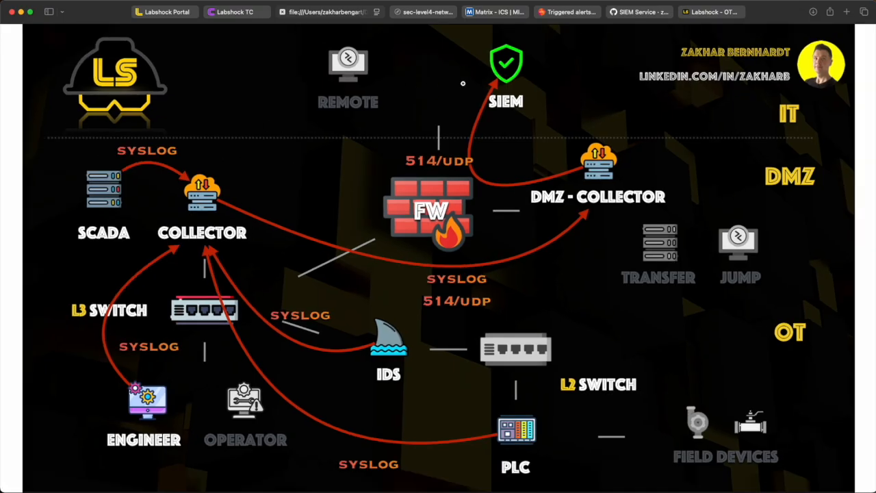
left_click(463, 83)
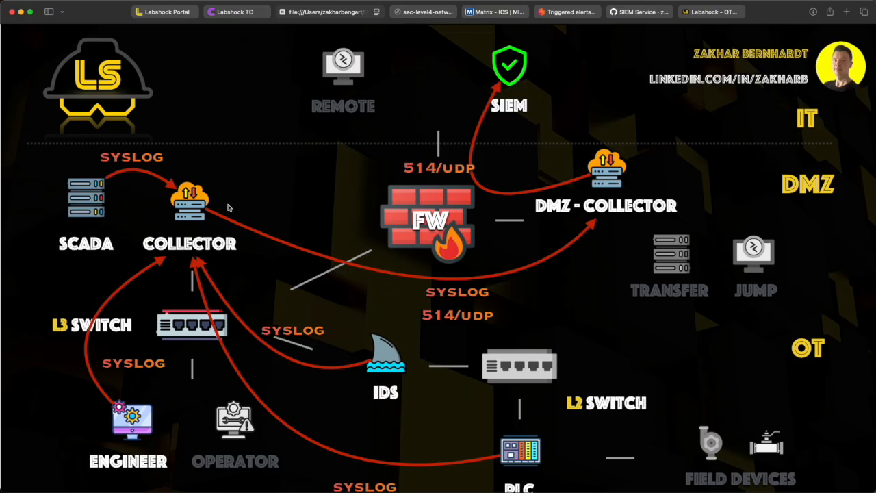
Step: Open the collector settings and examine the Collector ID and the syslog server IP and port
left_click(236, 13)
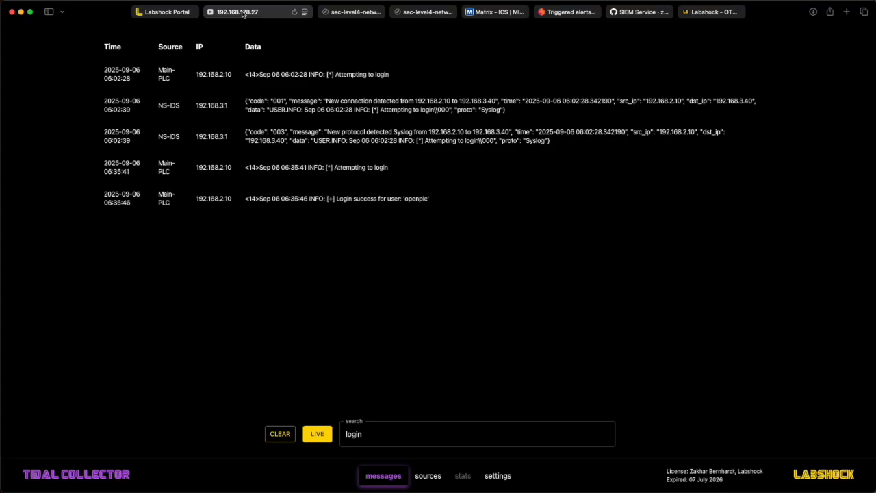
left_click(498, 475)
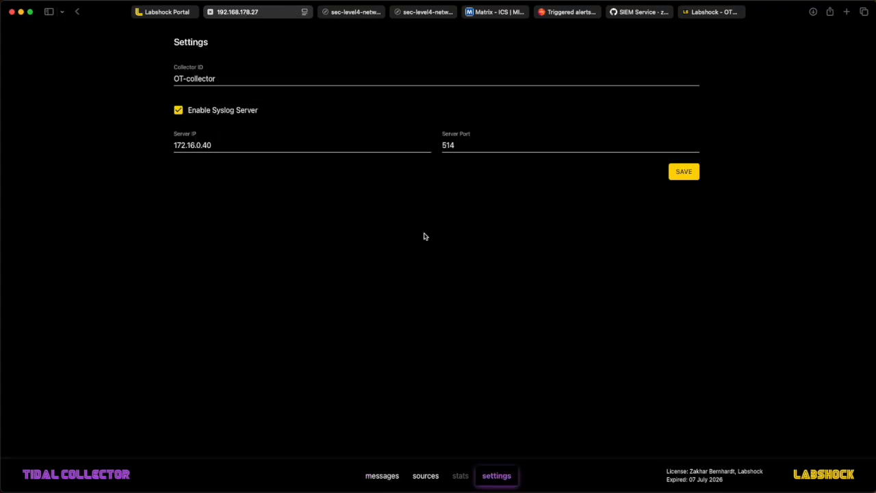
left_click(214, 80)
left_click_drag(214, 79, 170, 83)
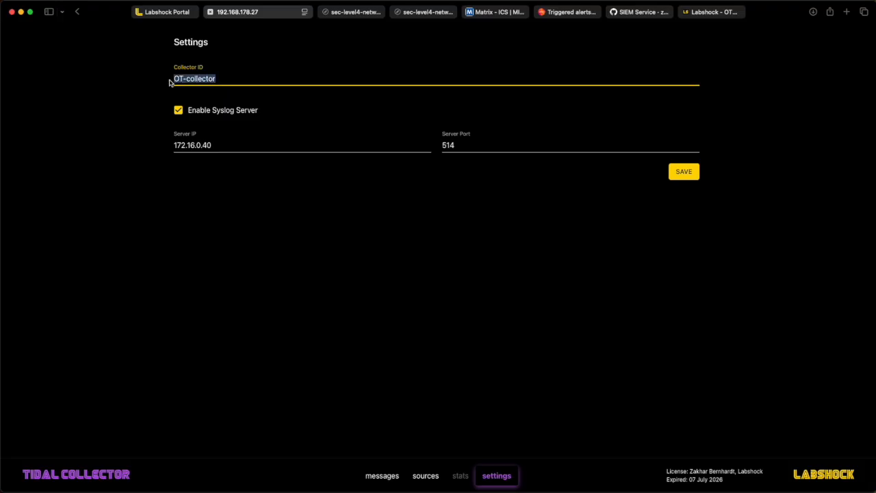
double_click(180, 81)
type("e")
key("super+z")
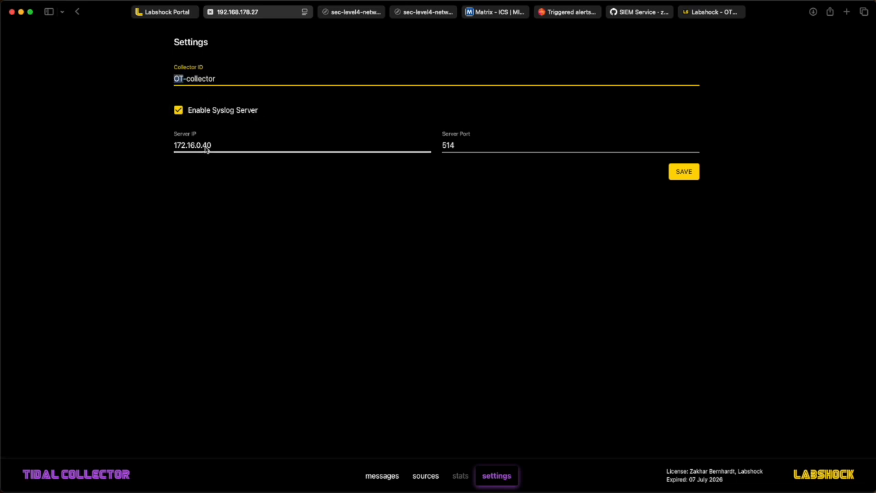
left_click_drag(221, 146, 168, 148)
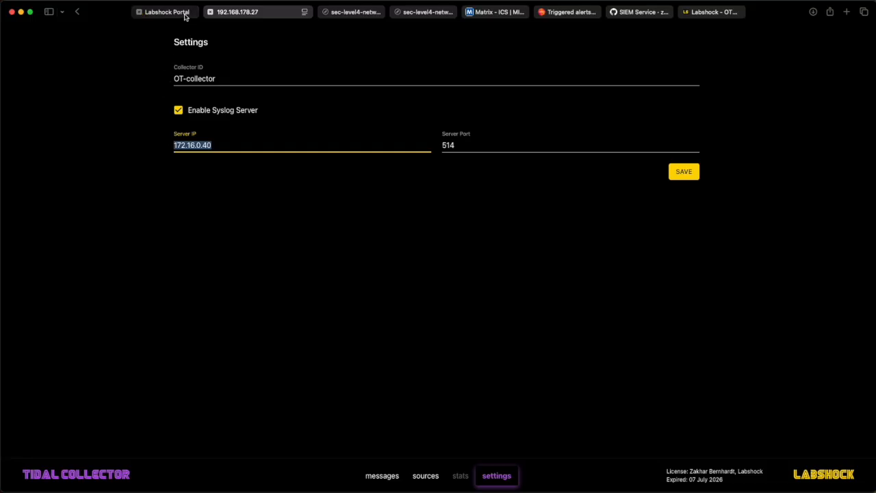
mouse_move(184, 16)
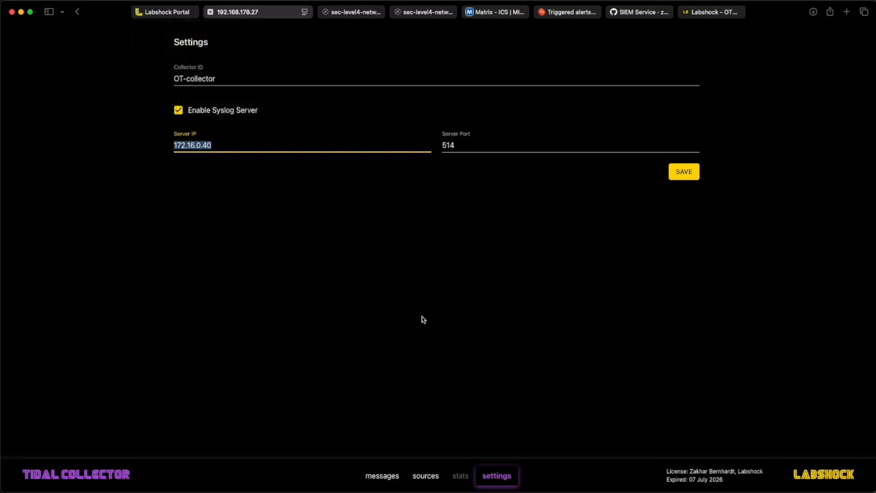
Step: Filter the collector messages by plc
left_click(388, 475)
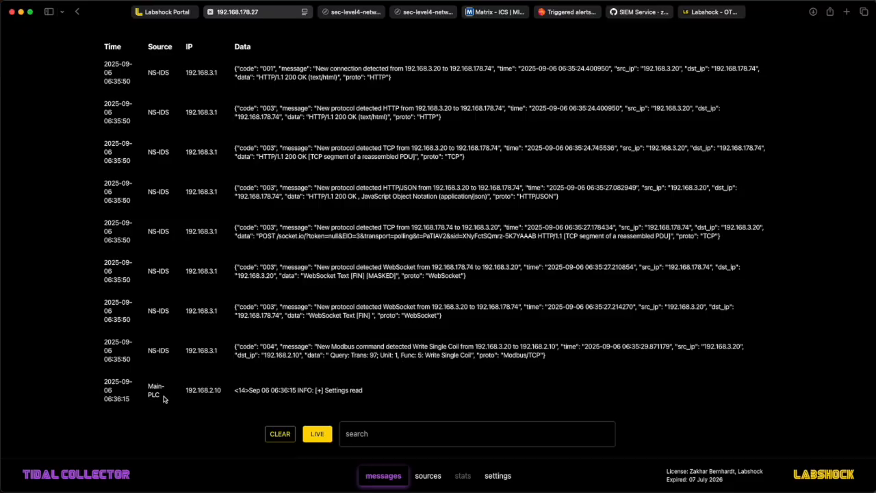
left_click(363, 443)
type("plc")
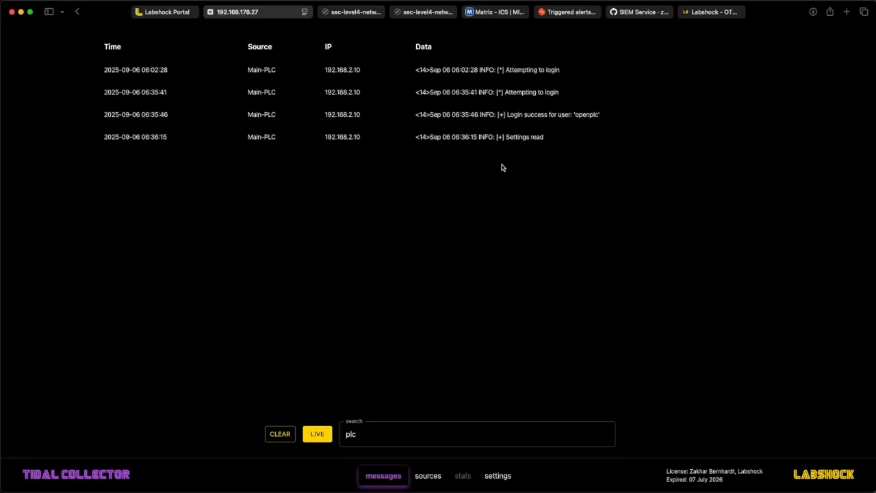
Step: Switch to the portal's DMZ services and open the Firewall Service
left_click(178, 17)
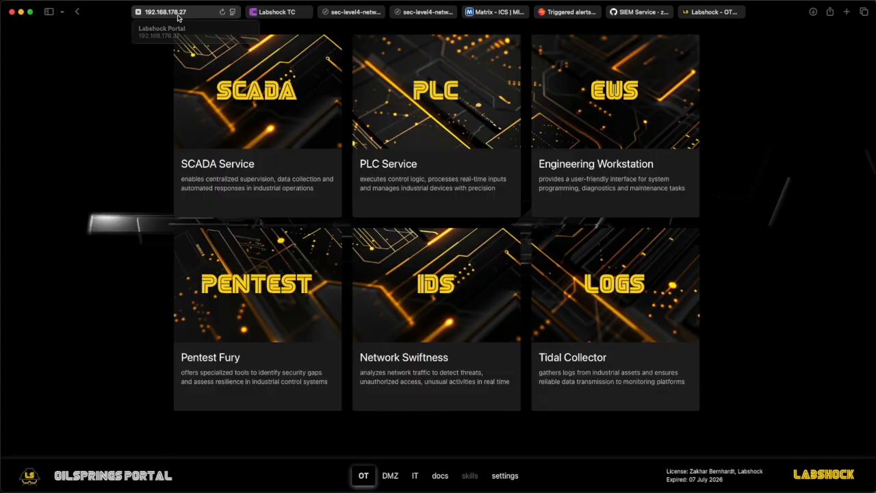
left_click(389, 475)
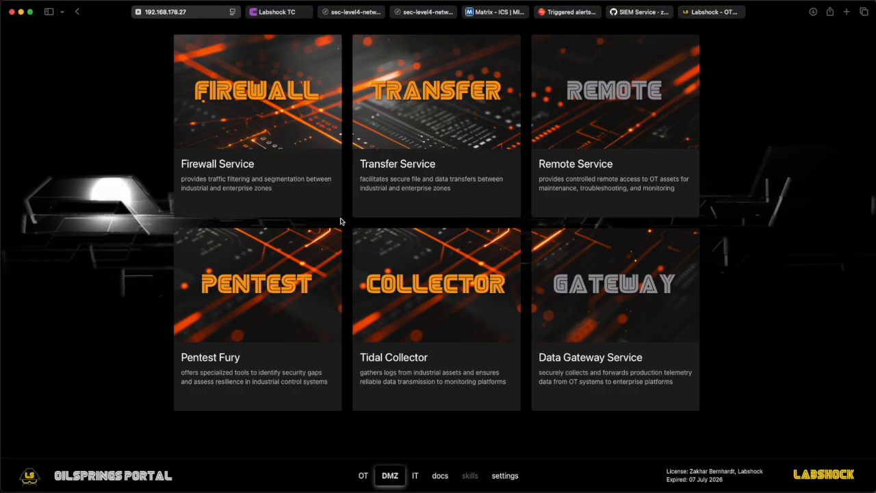
left_click(311, 161)
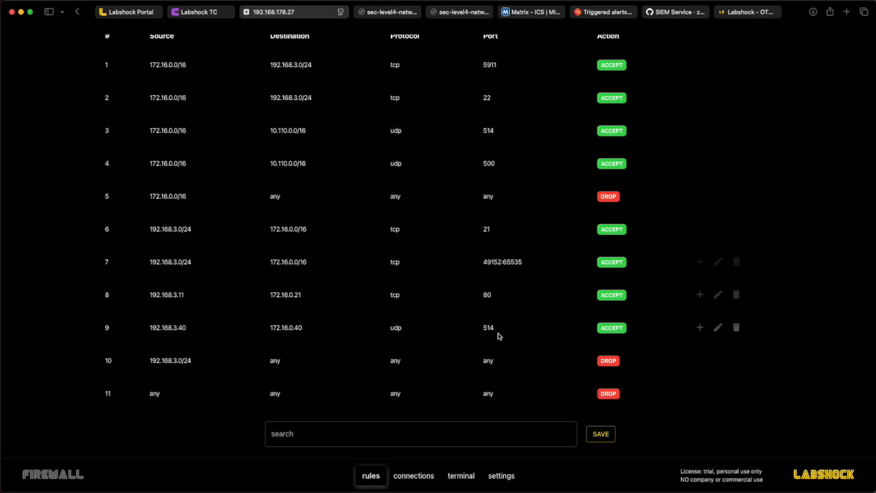
Step: Review the firewall connections log and its syslog server settings
left_click(424, 475)
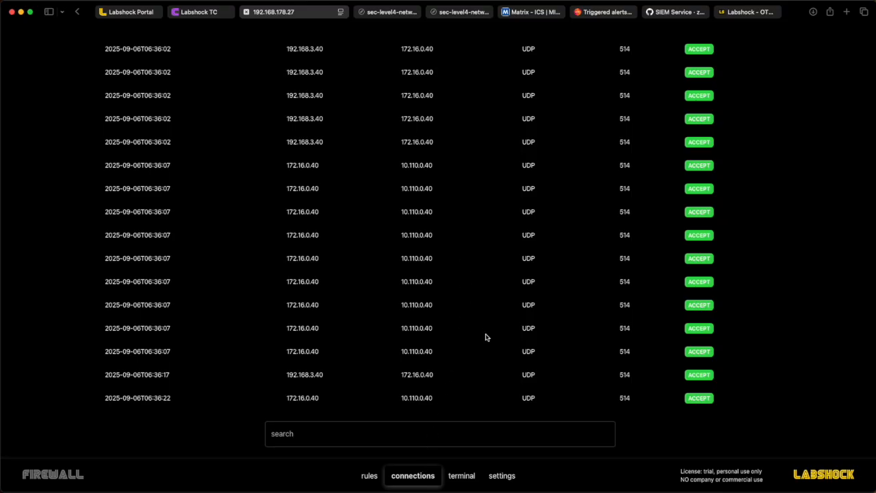
left_click(502, 475)
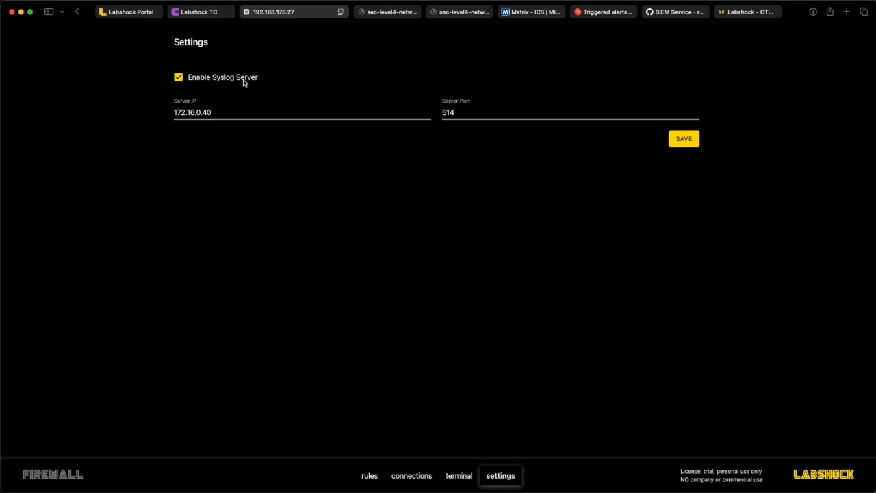
left_click_drag(229, 113, 168, 113)
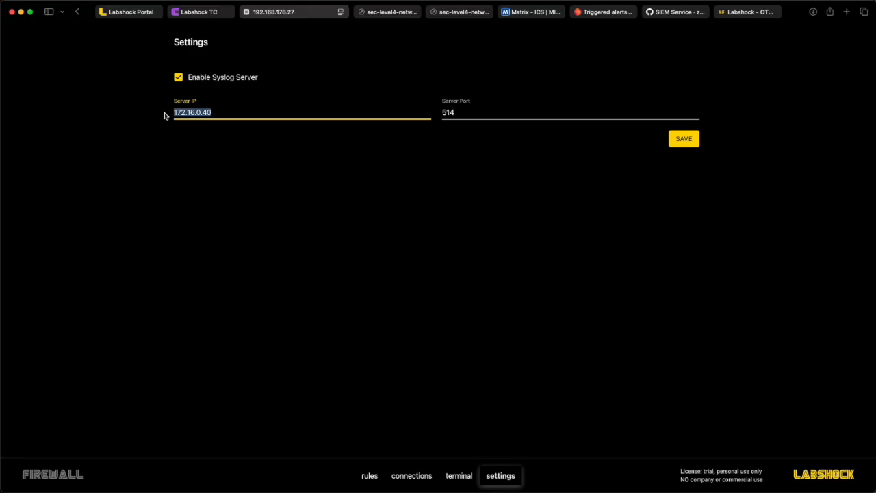
left_click(186, 115)
double_click(179, 117)
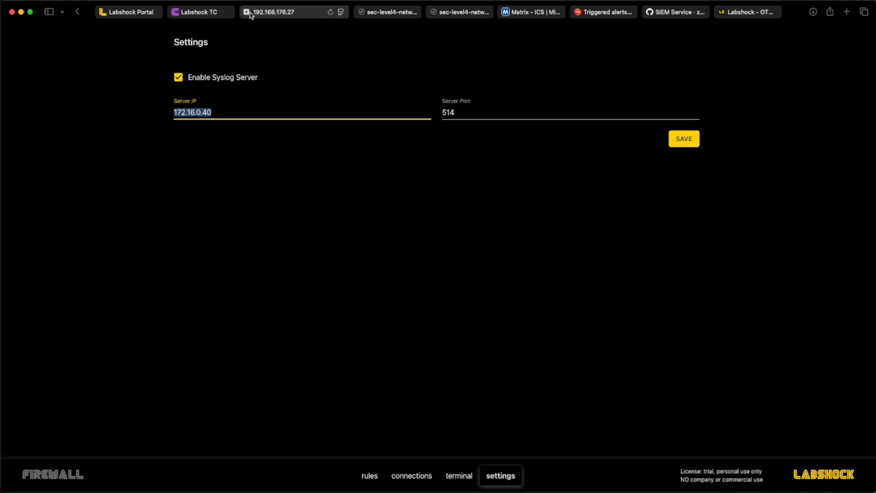
Step: Open the Tidal Collector from the portal's DMZ services
left_click(401, 12)
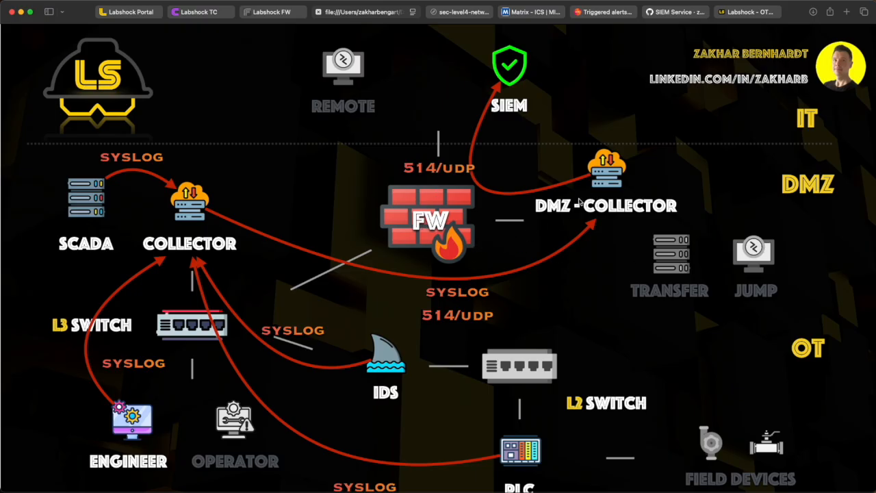
left_click(143, 17)
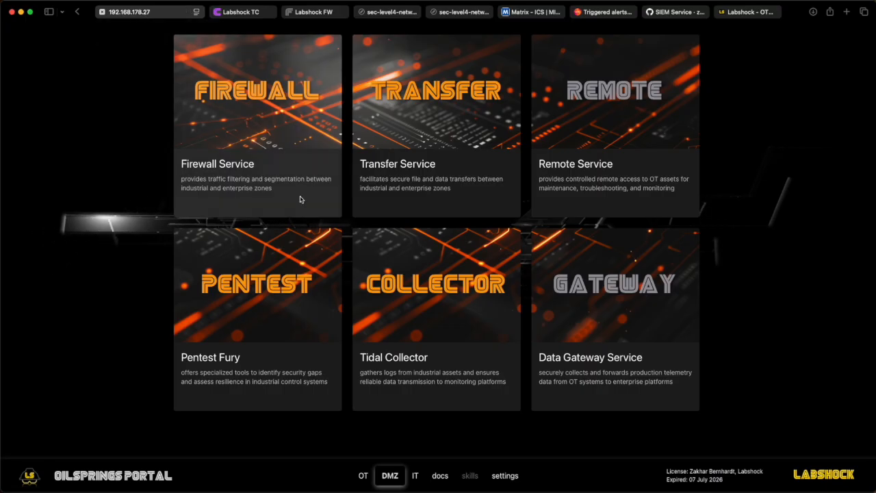
left_click(422, 290)
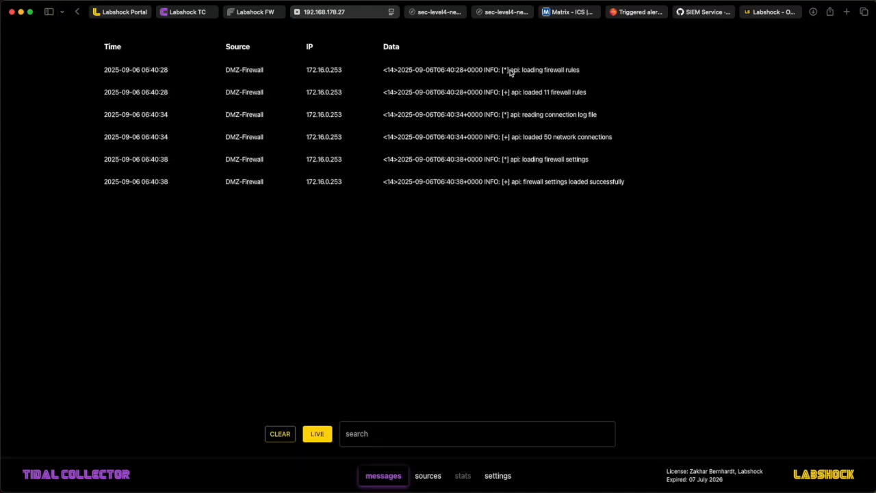
Step: Examine the DMZ-Firewall messages received by the DMZ collector
left_click_drag(593, 72, 381, 70)
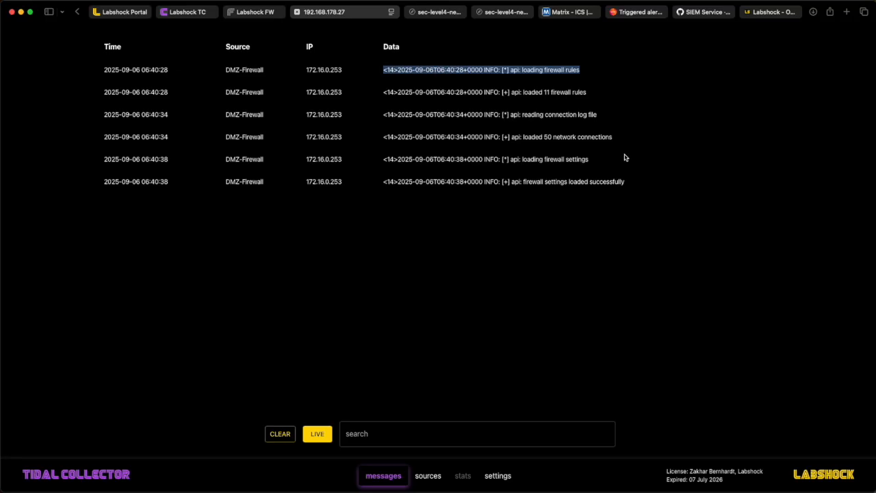
left_click_drag(627, 142, 376, 140)
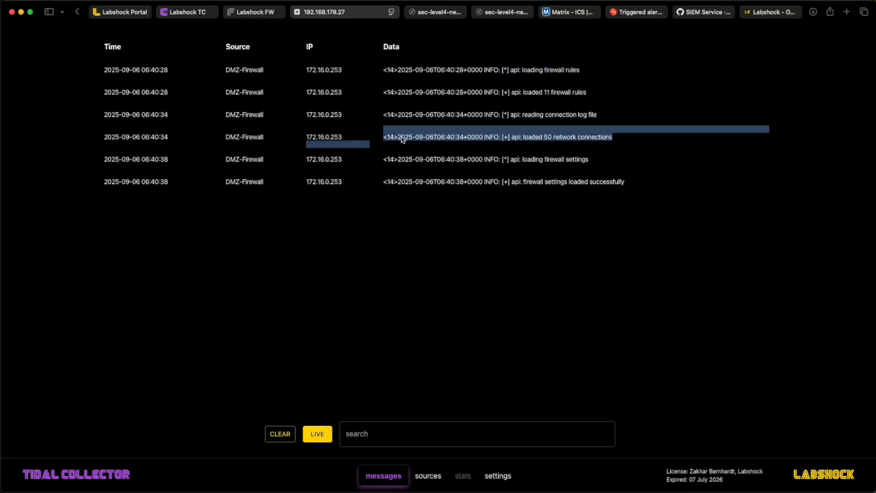
triple_click(402, 139)
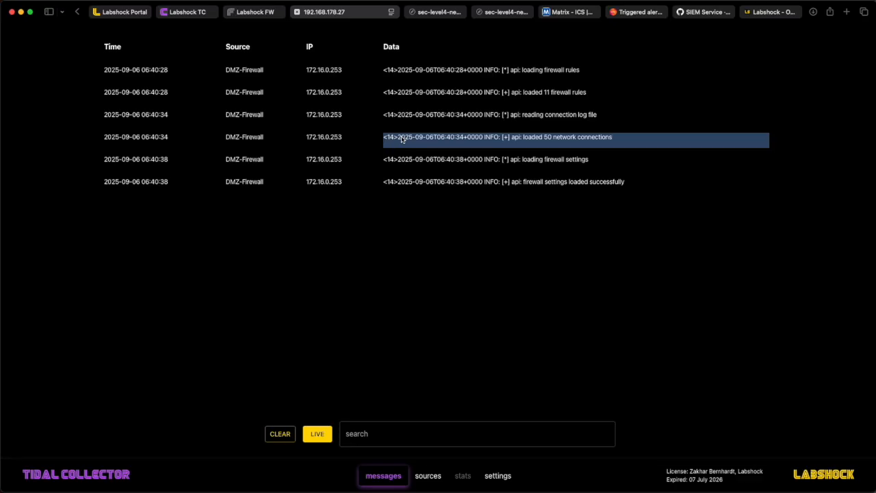
left_click(463, 118)
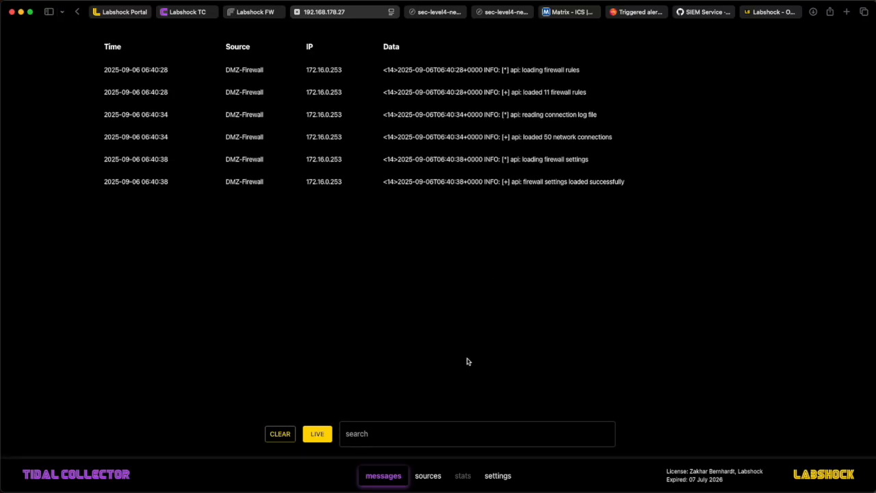
Step: Open the collector's sources and inspect the OT-collector source entry's type and IP address
left_click(428, 477)
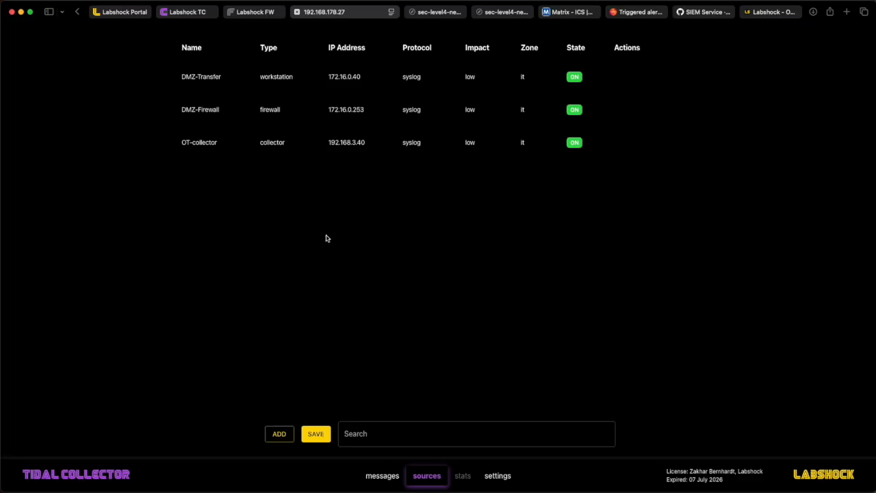
mouse_move(214, 149)
left_click(641, 142)
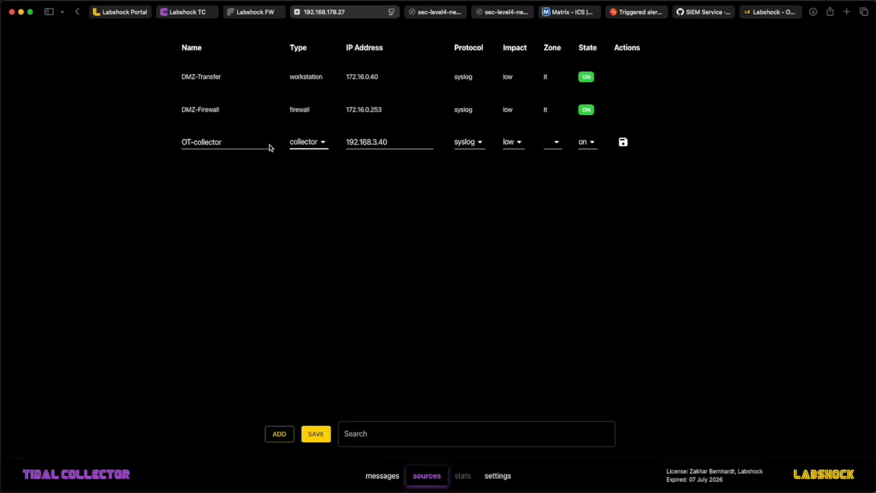
left_click_drag(226, 143, 171, 142)
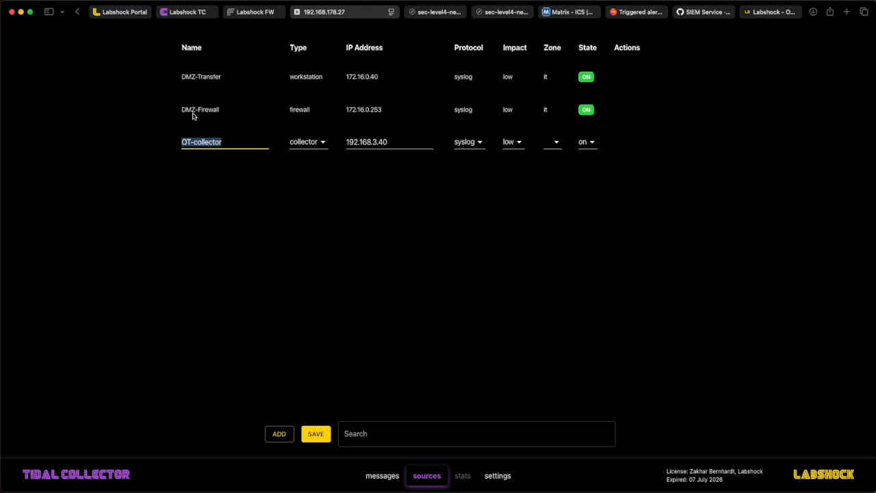
left_click(304, 142)
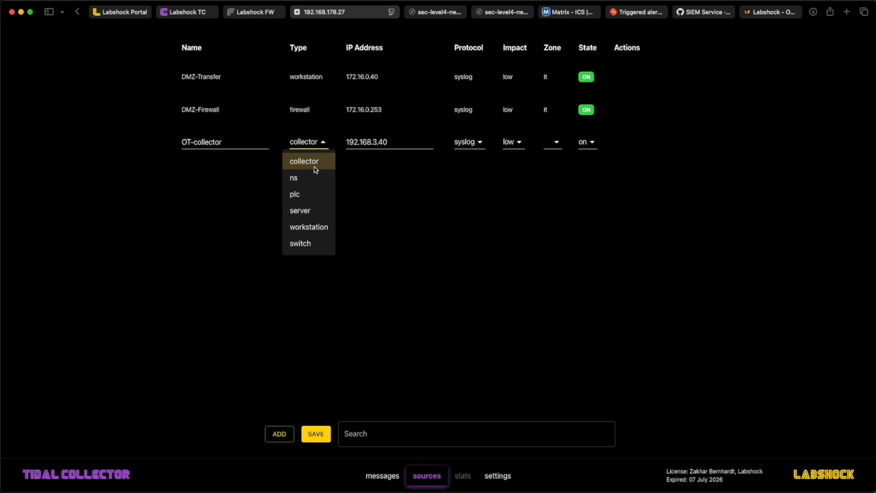
left_click(232, 143)
left_click_drag(405, 145, 335, 144)
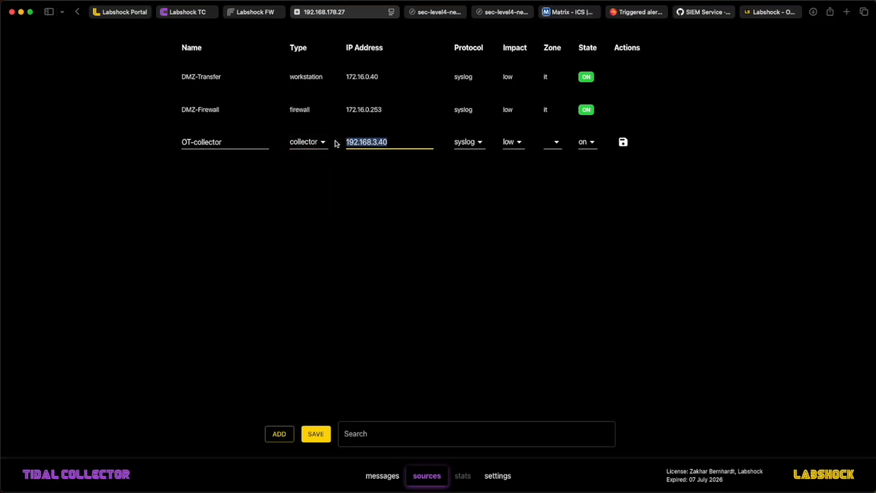
Step: Open the DMZ collector's settings and review the Collector ID and syslog Server IP
left_click(434, 14)
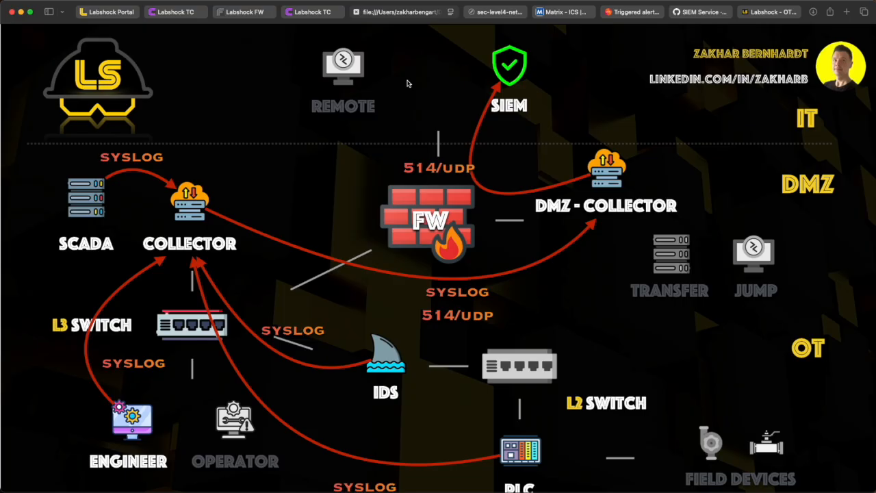
left_click(322, 12)
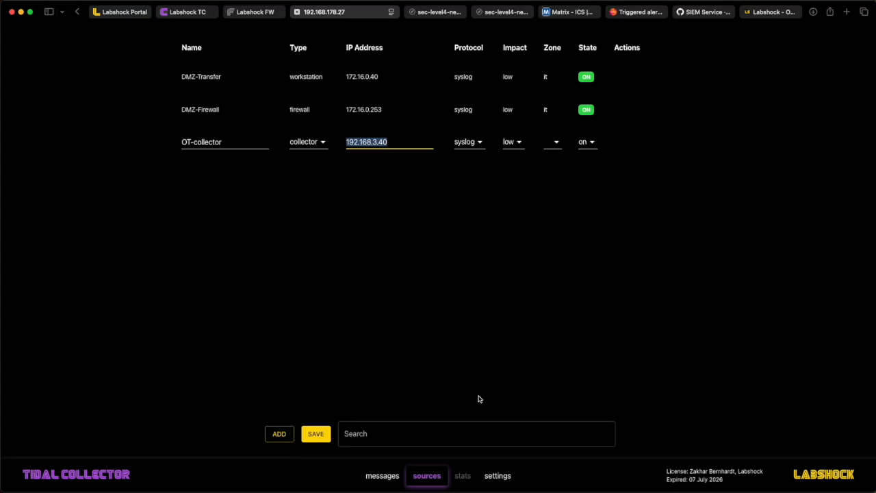
left_click(504, 480)
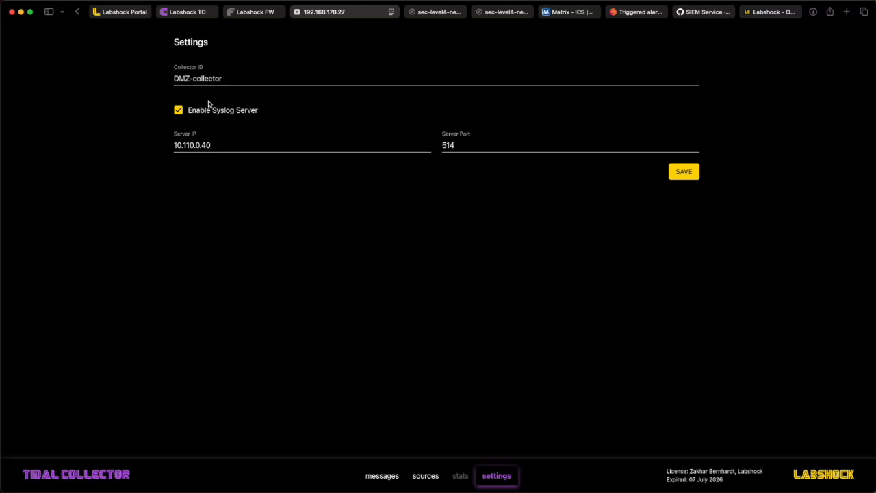
left_click_drag(226, 80, 164, 93)
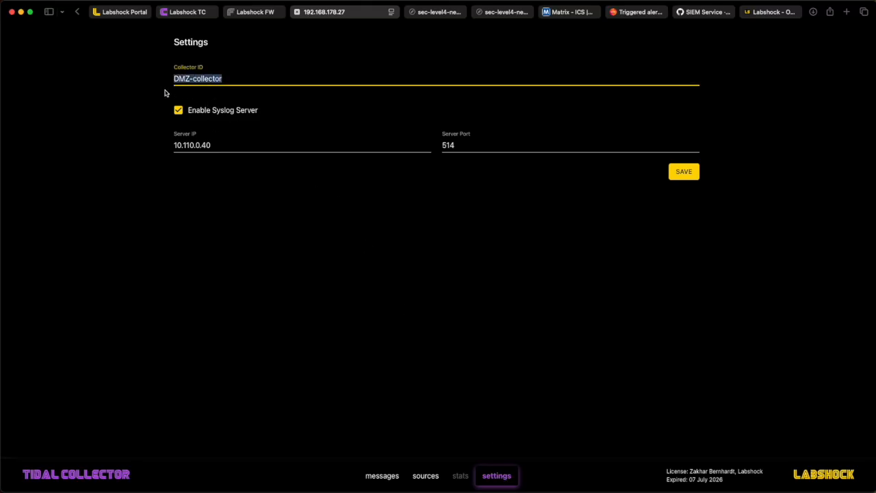
left_click(229, 146)
left_click_drag(229, 147, 164, 146)
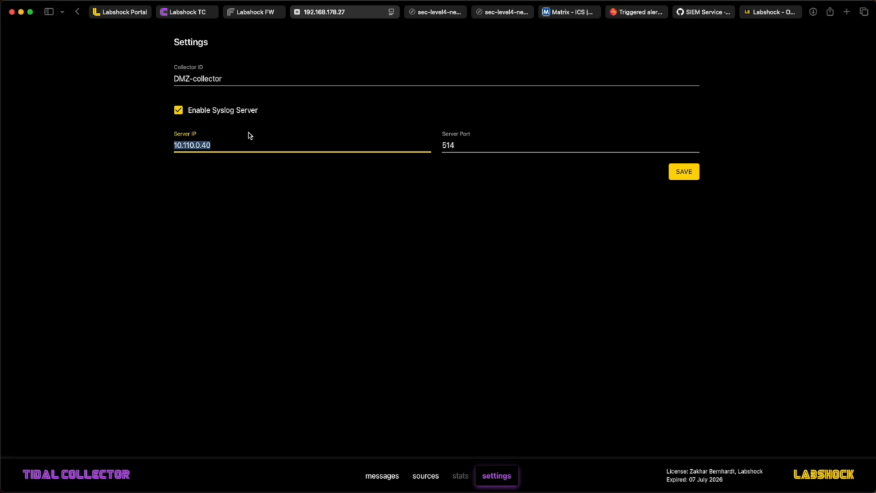
Step: Switch the portal to IT services and connect to the Splunk Service
left_click(447, 12)
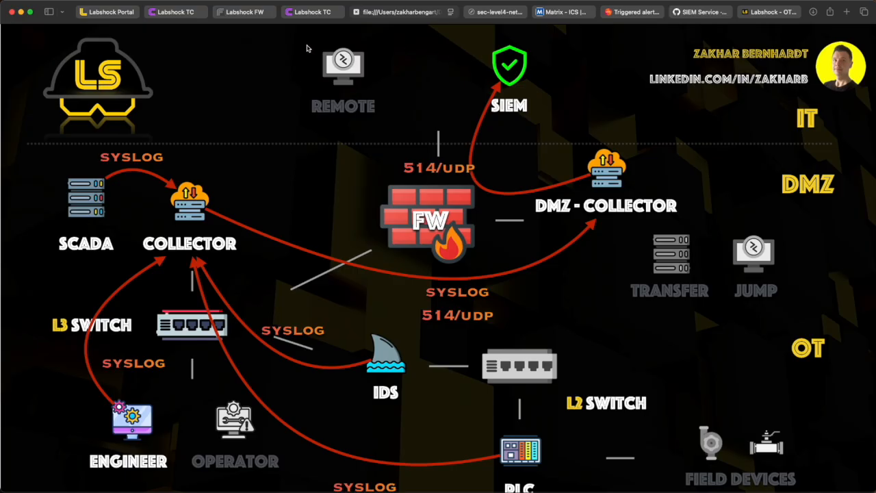
left_click(118, 13)
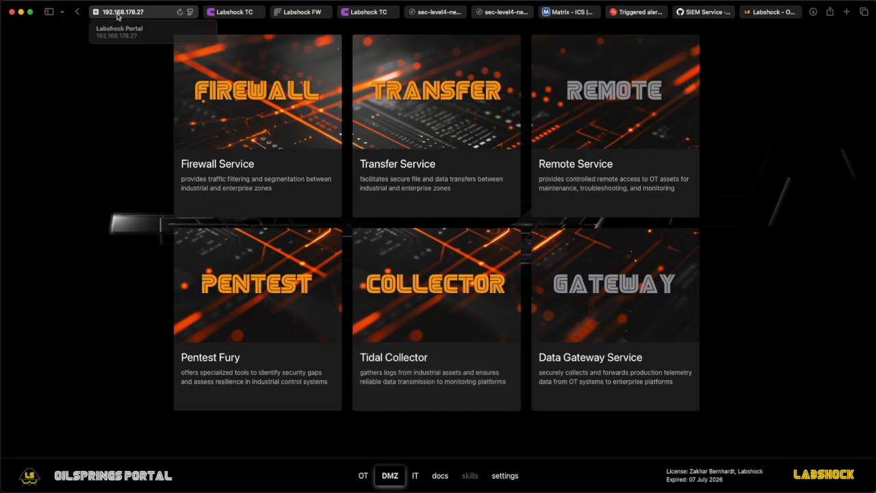
left_click(416, 474)
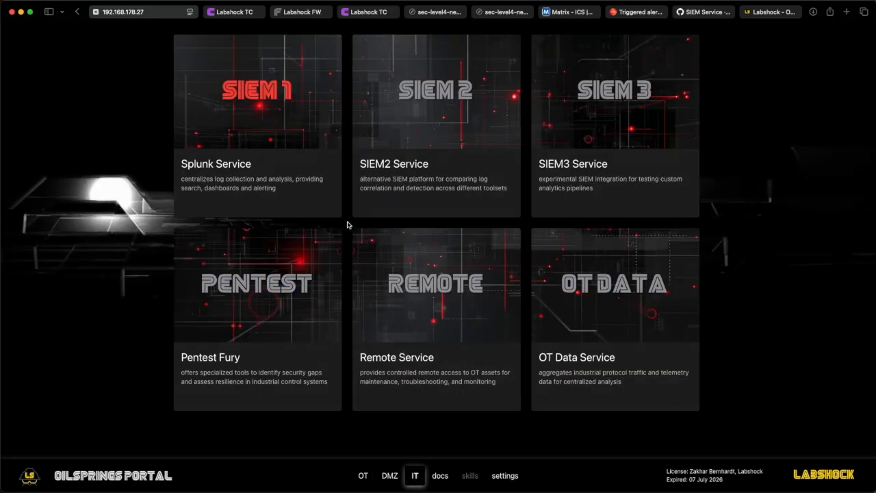
mouse_move(307, 146)
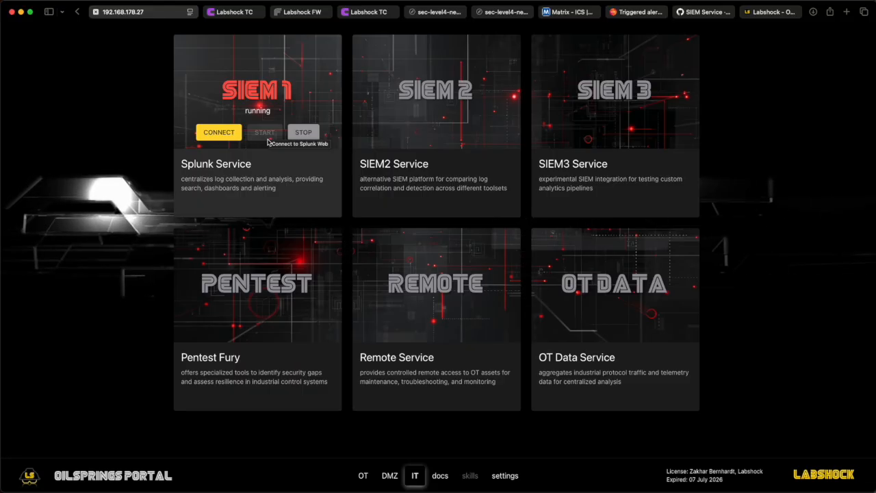
left_click(229, 135)
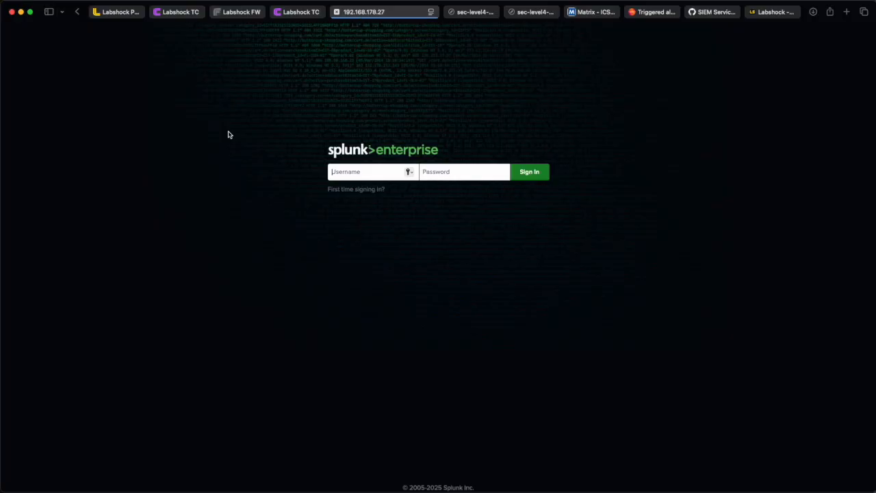
left_click_drag(393, 14, 164, 14)
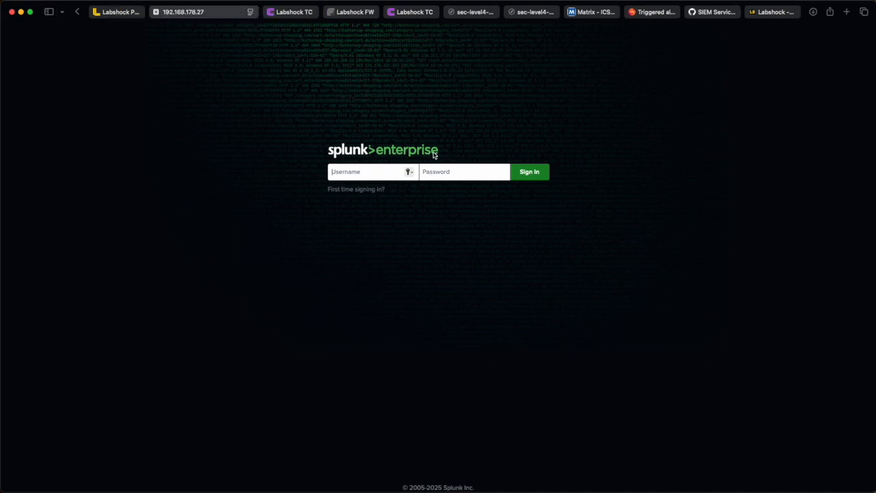
Step: Sign in to Splunk with the admin username and the account password
left_click(366, 178)
type("admin")
key("Tab")
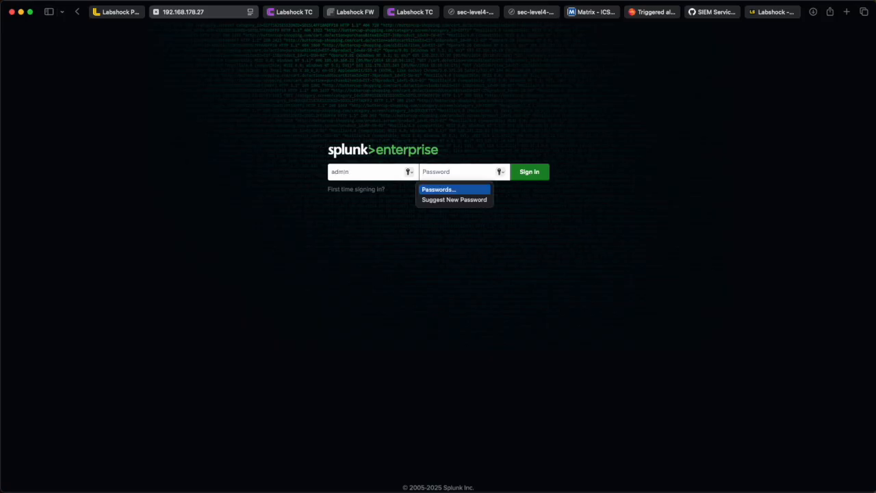
type("***")
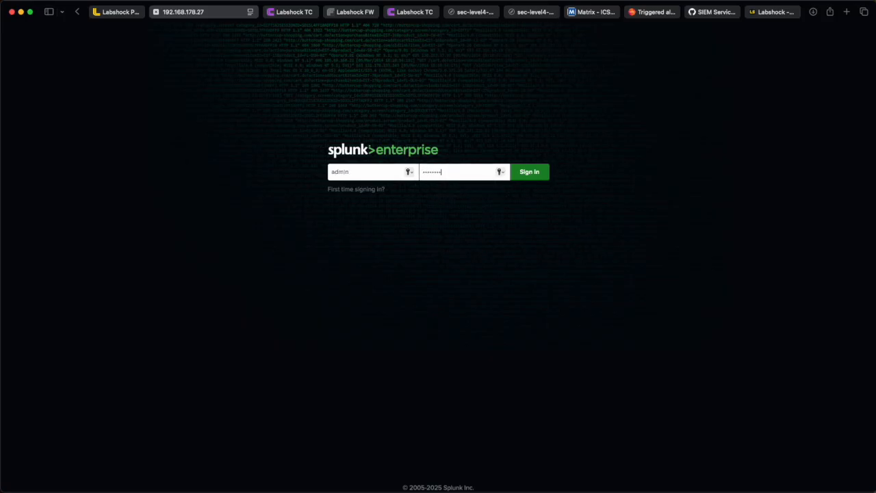
left_click(530, 172)
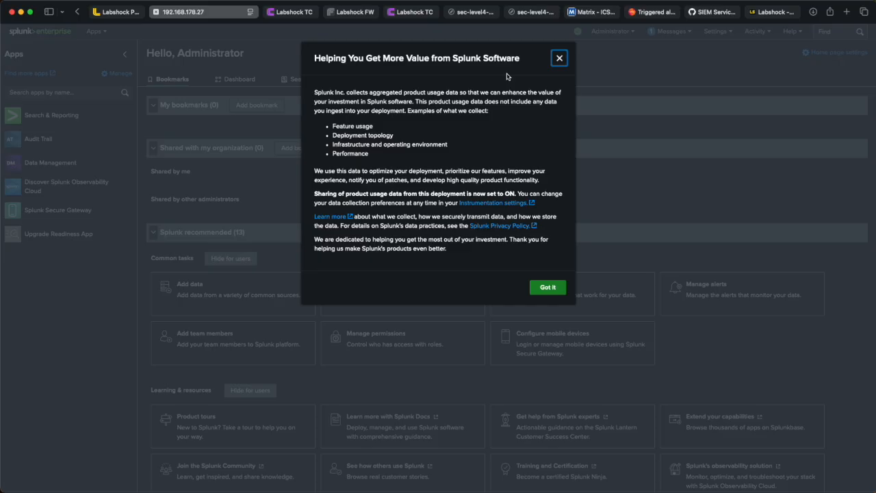
Step: Dismiss the usage-data notice and open Splunk's Data inputs settings
left_click(551, 287)
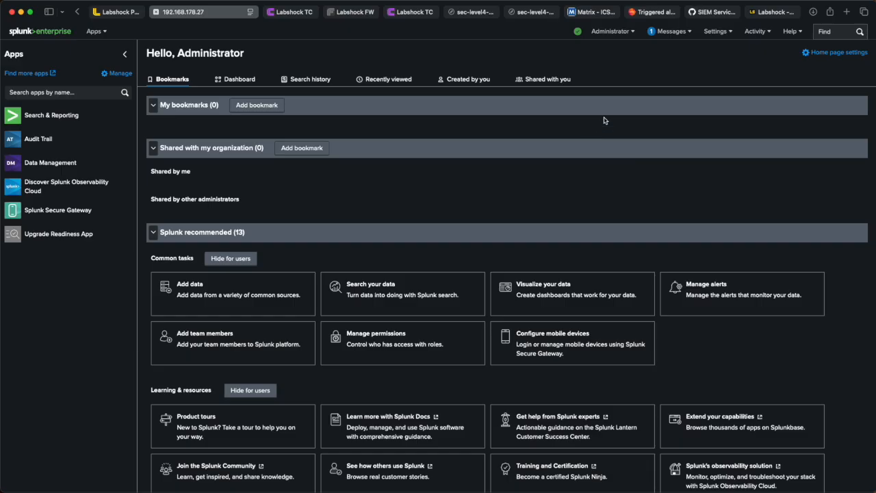
left_click(723, 33)
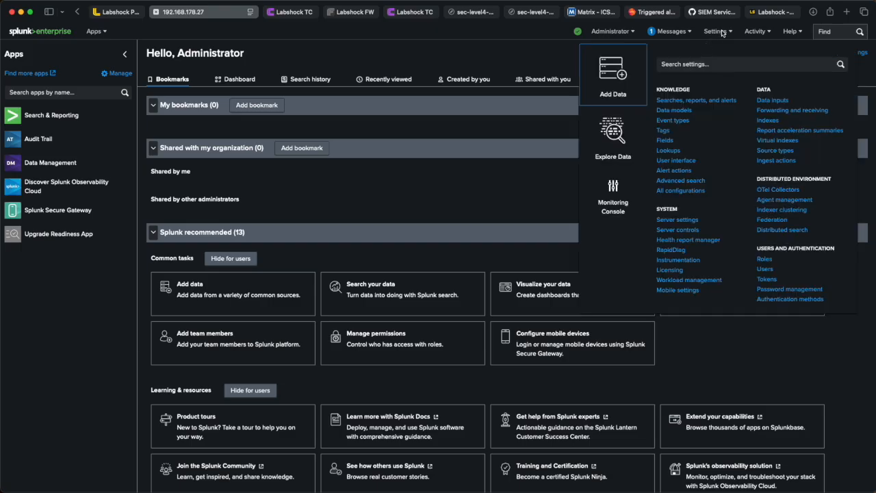
left_click(776, 105)
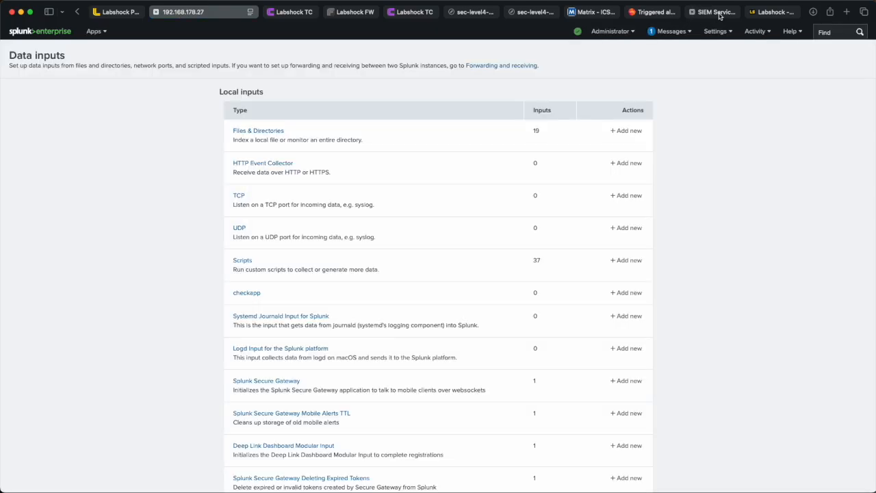
Step: Read the wiki's Add Data Source instructions for Splunk
left_click(716, 11)
scroll(446, 163, "up", 3)
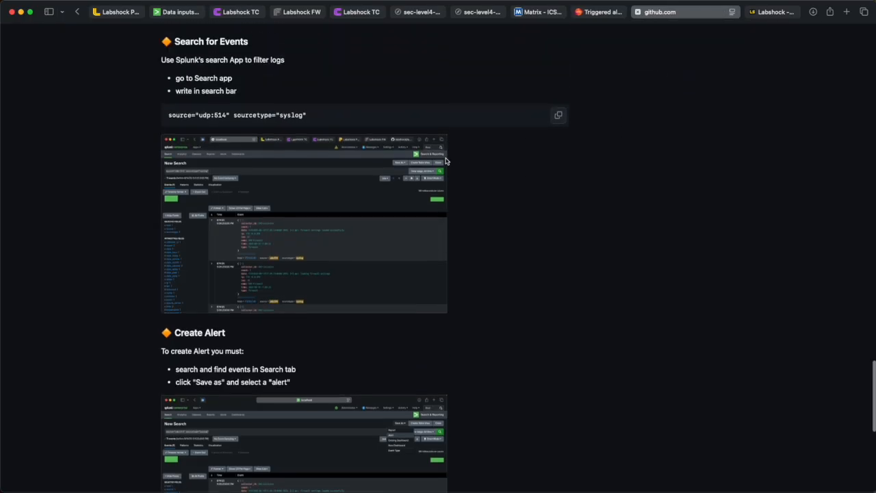
scroll(446, 161, "up", 10)
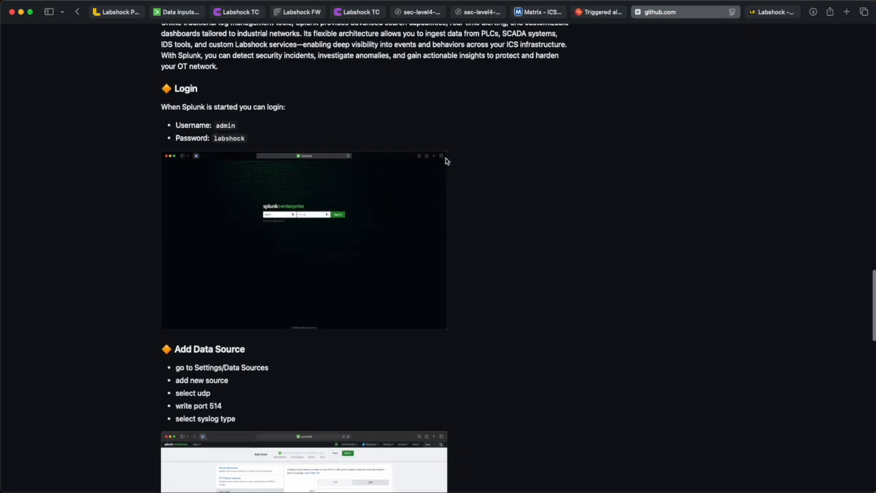
scroll(445, 163, "down", 3)
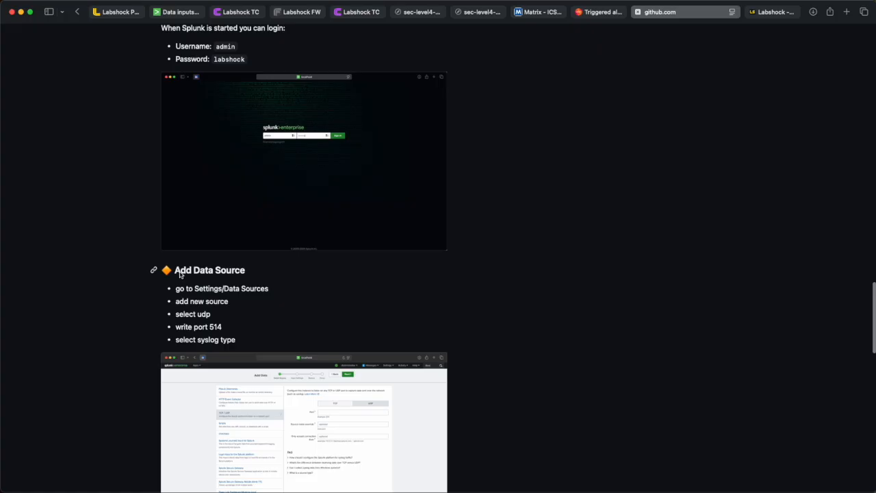
left_click_drag(177, 271, 249, 272)
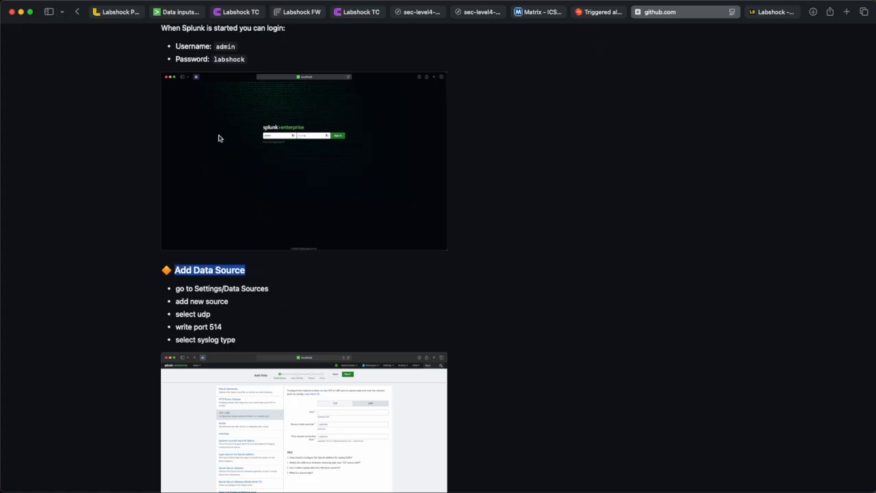
Step: Open the UDP data inputs in Splunk
left_click(189, 15)
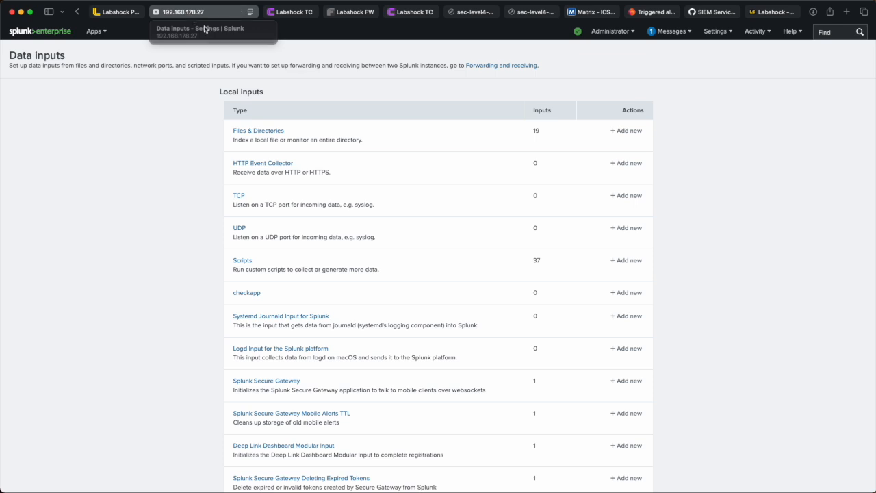
left_click(240, 228)
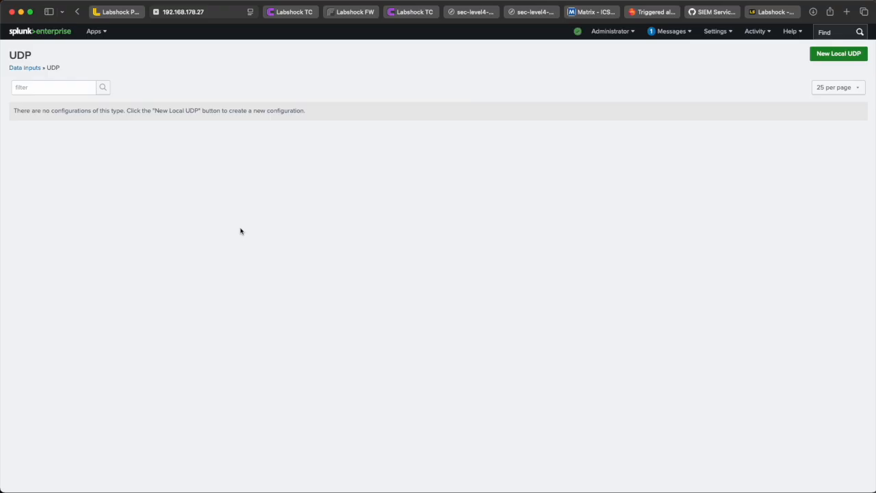
Step: Start a new local UDP input listening on port 514 and continue to input settings
left_click(838, 53)
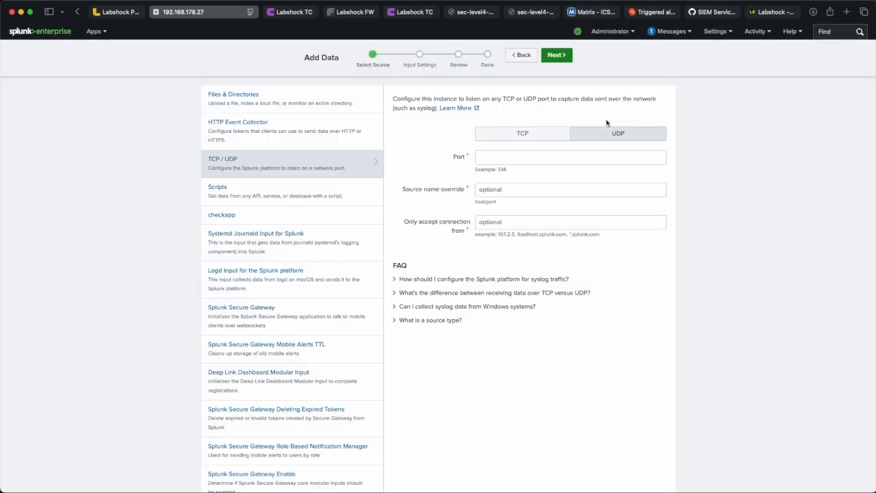
left_click(502, 162)
type("514")
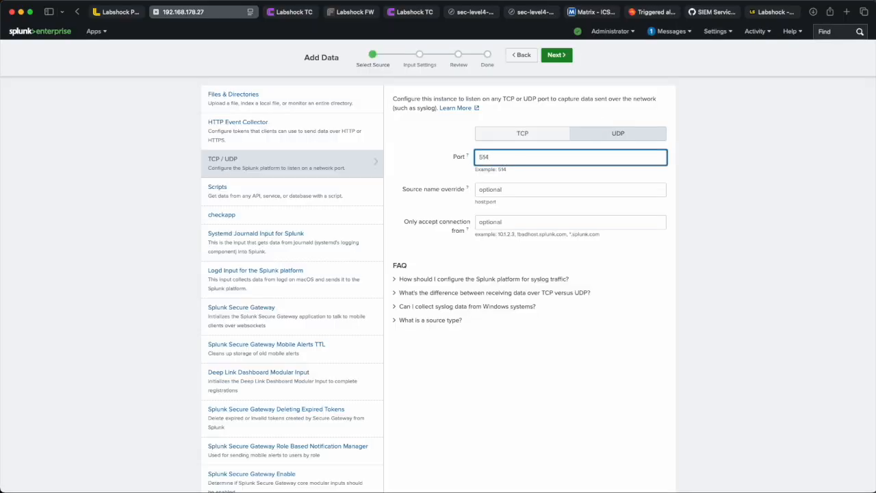
left_click(556, 55)
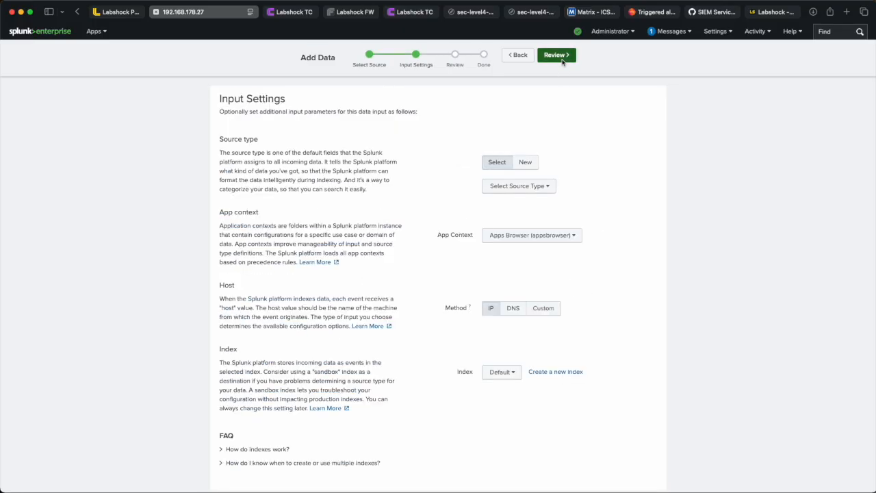
Step: Set the input's source type to syslog, review the settings and submit the UDP input
left_click(528, 185)
type("syslog")
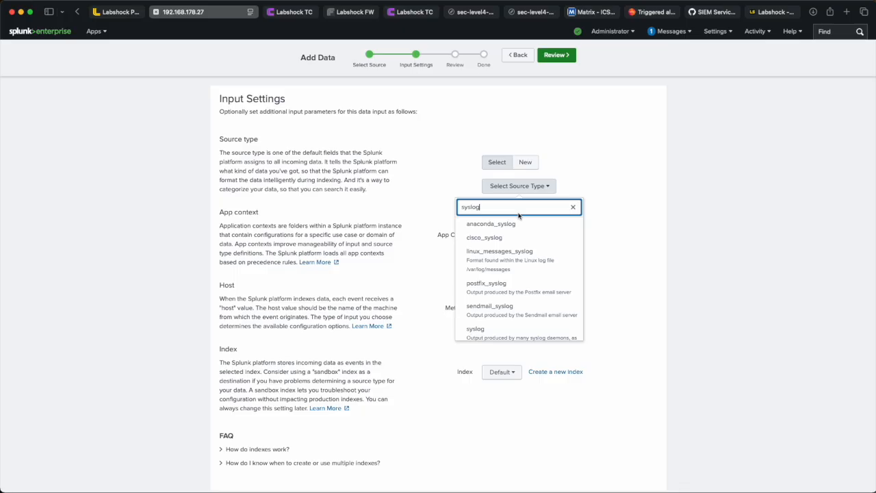
left_click(483, 341)
left_click(557, 57)
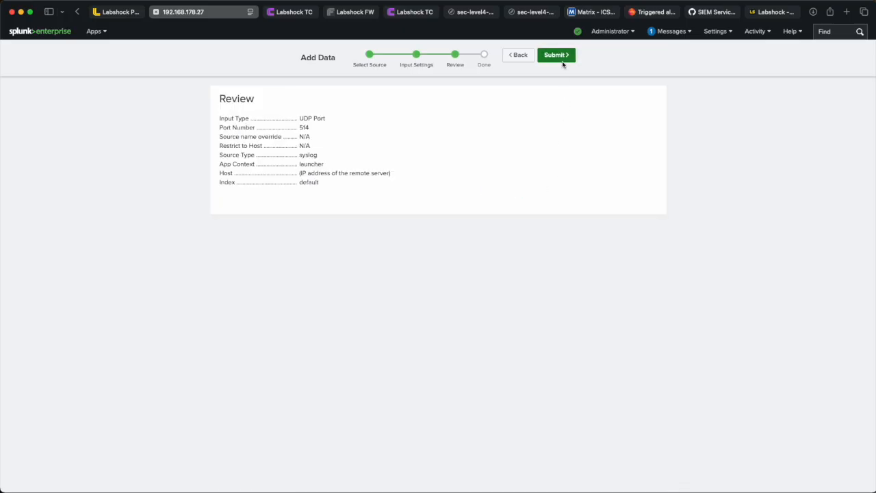
left_click(558, 59)
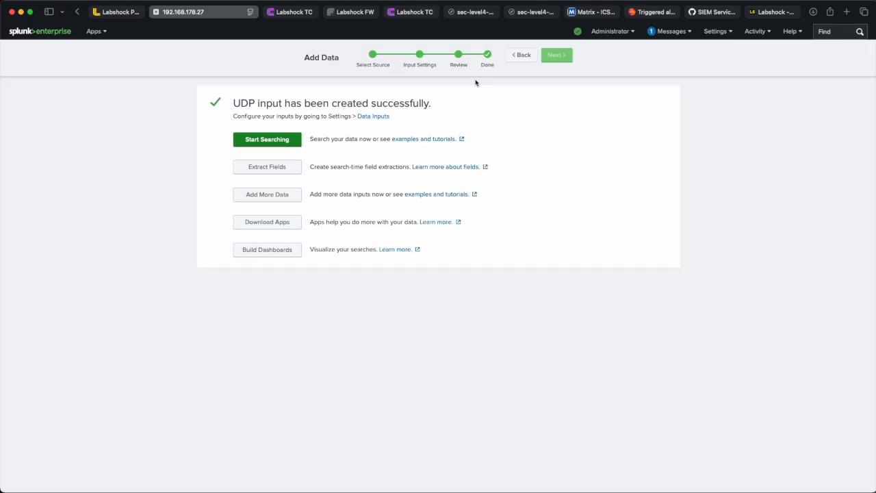
Step: Start searching the new input's data and select the search query source="udp:514" sourcetype="syslog"
left_click(278, 142)
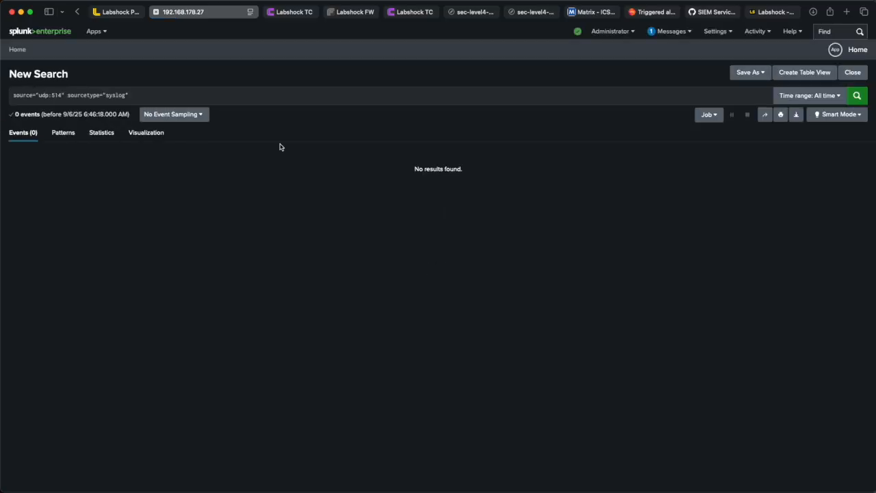
left_click_drag(137, 96, 15, 96)
left_click(33, 98)
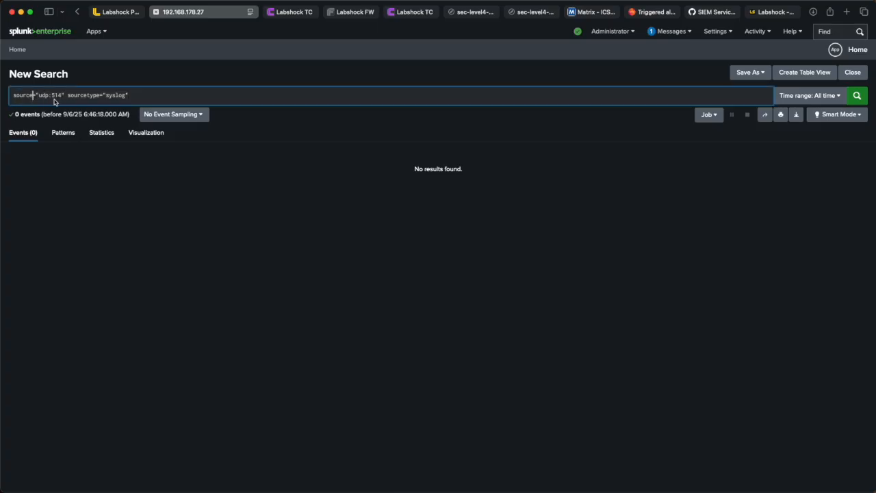
left_click(136, 98)
left_click_drag(137, 98, 5, 95)
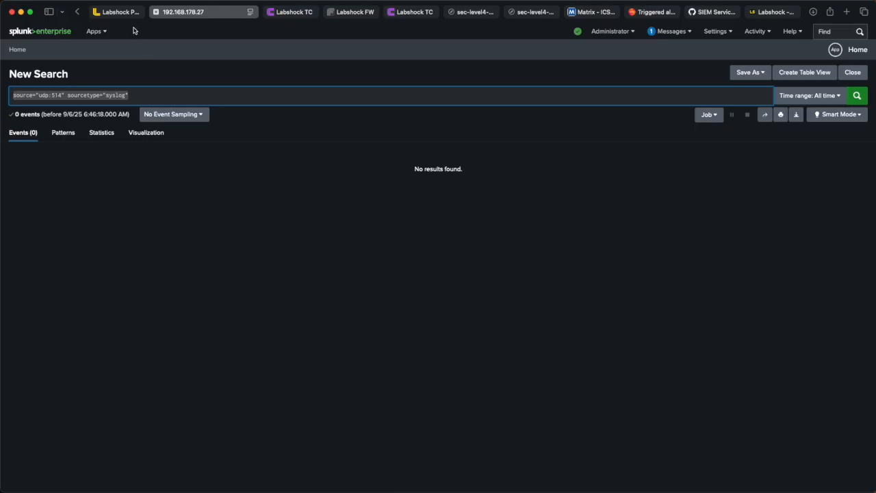
Step: Switch to the Labshock portal, open its OT section and launch the PLC service
left_click(131, 11)
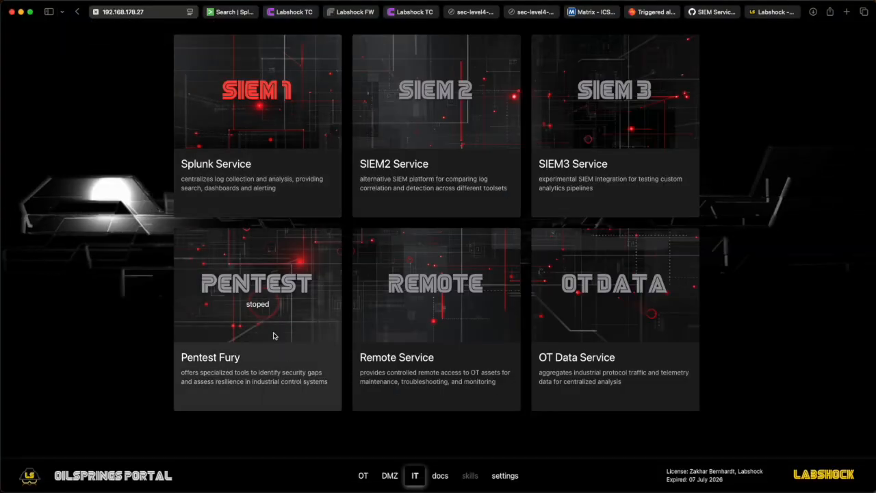
left_click(363, 476)
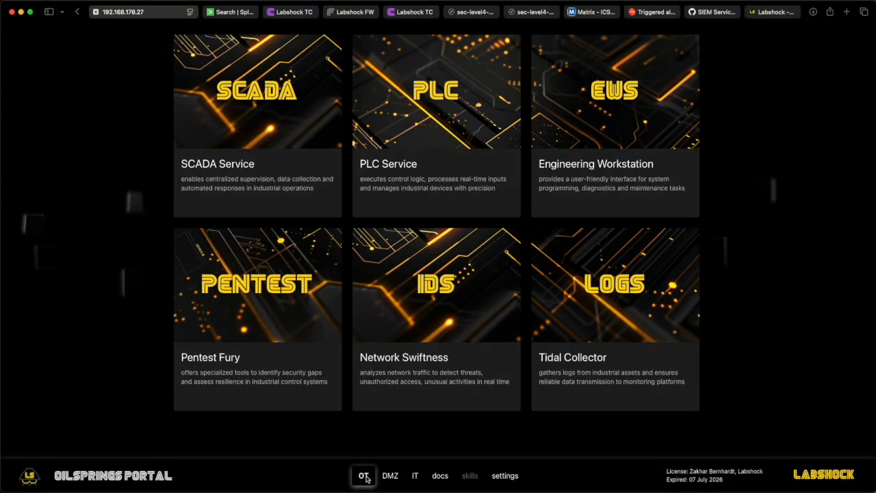
left_click(433, 110)
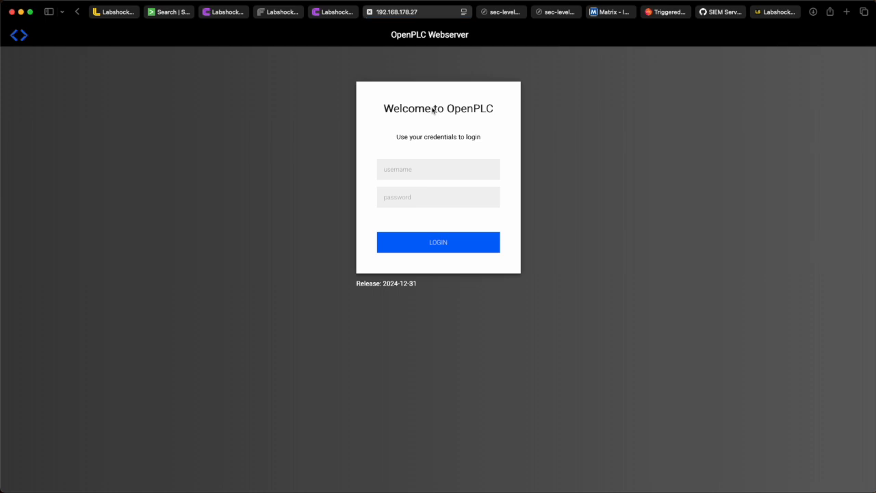
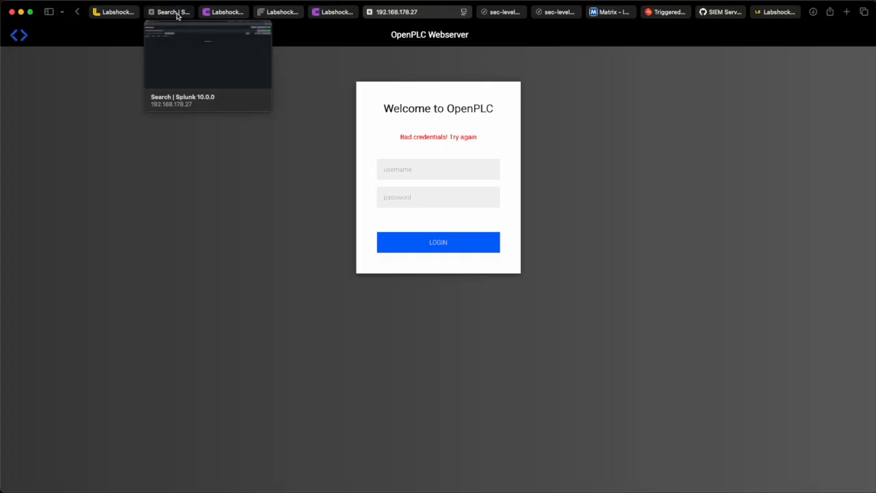
Step: Switch back to Splunk and rerun the udp:514 syslog search
left_click(177, 12)
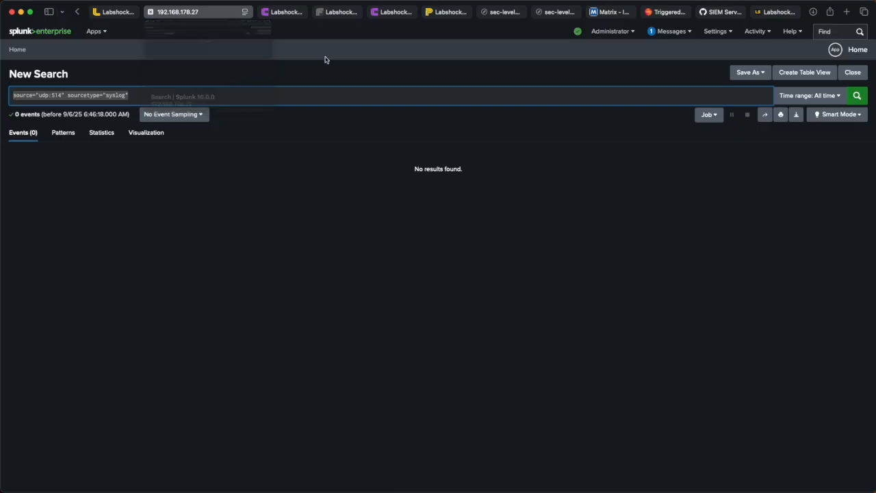
left_click(378, 67)
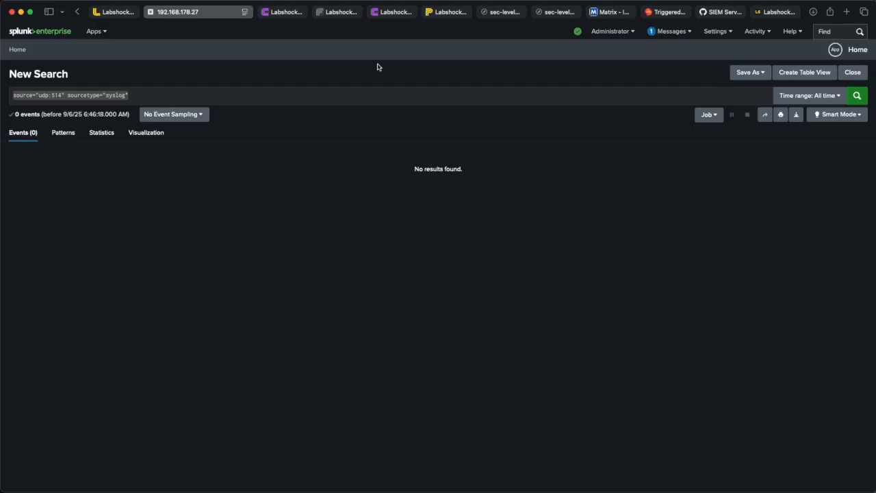
left_click(857, 95)
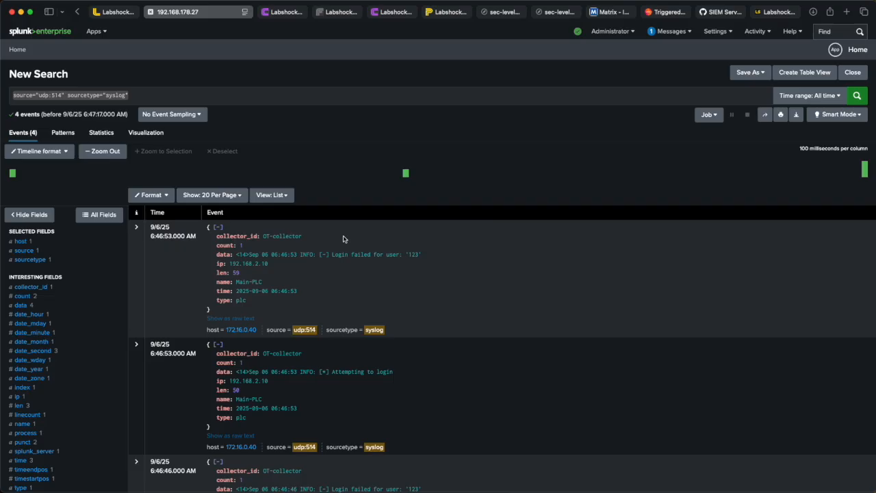
Step: Add the event's type value plc to the search to filter for PLC events
left_click(240, 301)
left_click(212, 322)
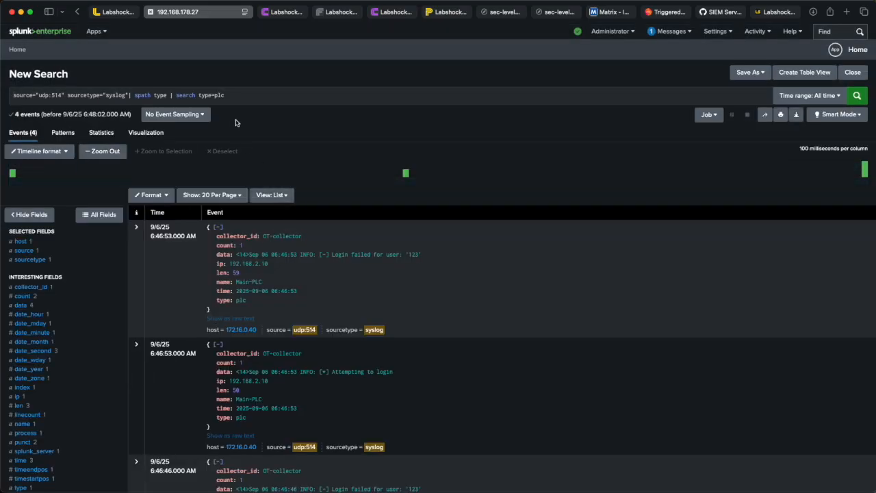
left_click_drag(230, 97, 200, 100)
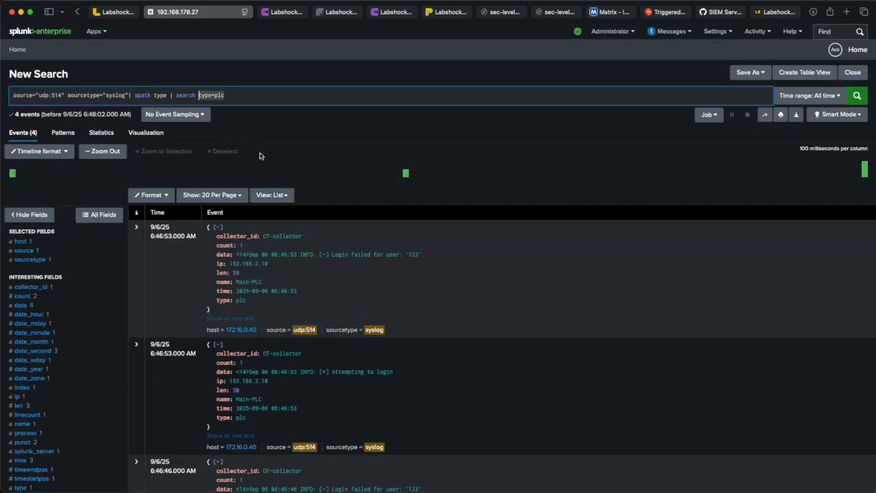
left_click(370, 202)
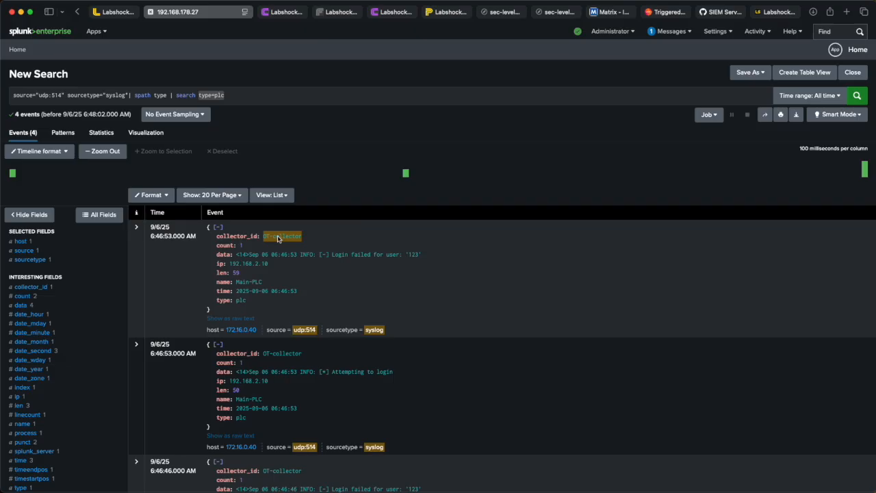
Step: Review the Tidal Collector's PLC messages and its list of log sources
left_click(294, 13)
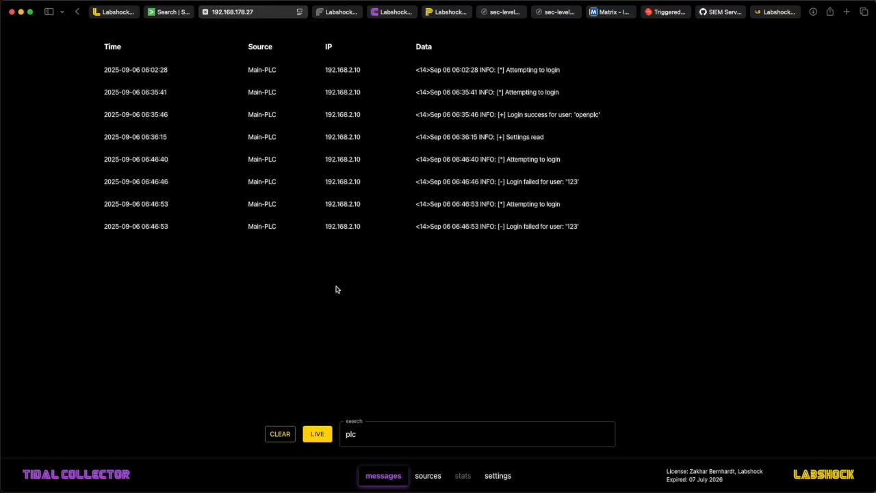
left_click(426, 477)
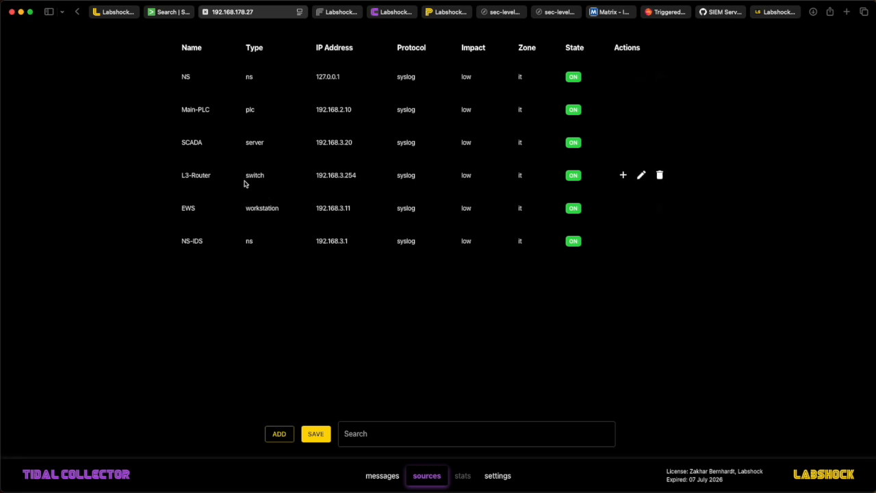
Step: Return to Splunk and scroll through the filtered PLC event details
left_click(176, 12)
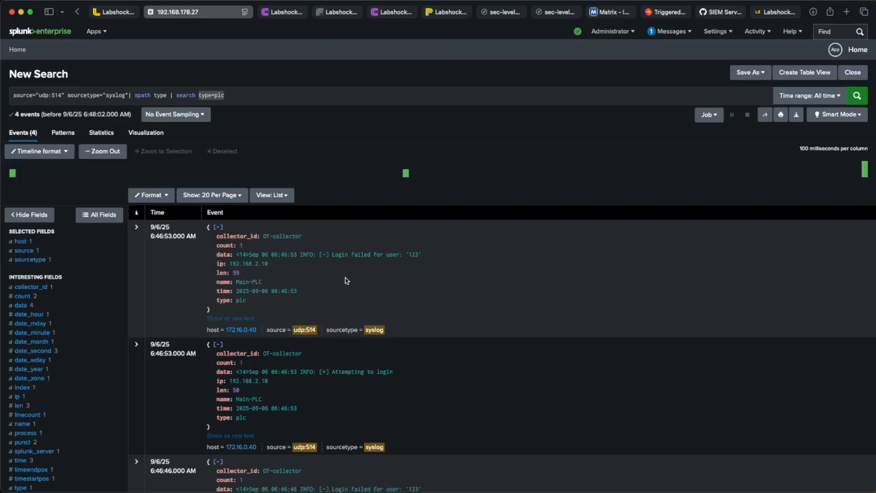
scroll(352, 286, "down", 4)
scroll(352, 286, "down", 1)
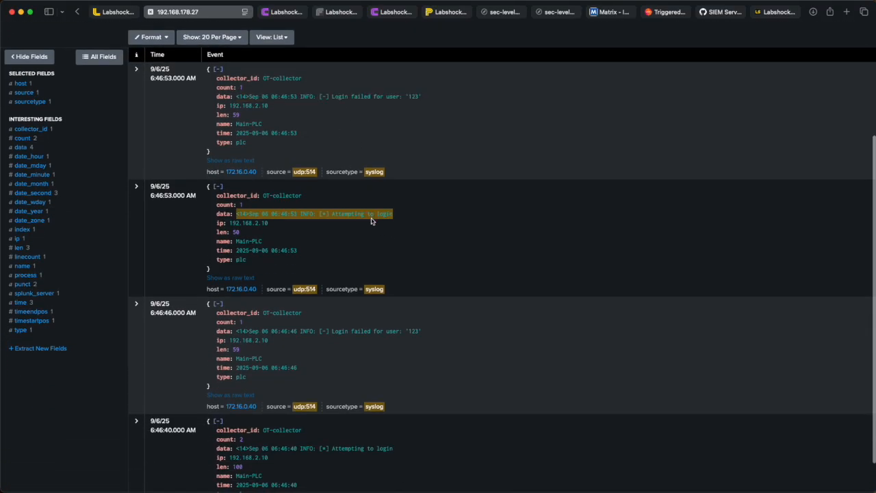
scroll(352, 308, "down", 1)
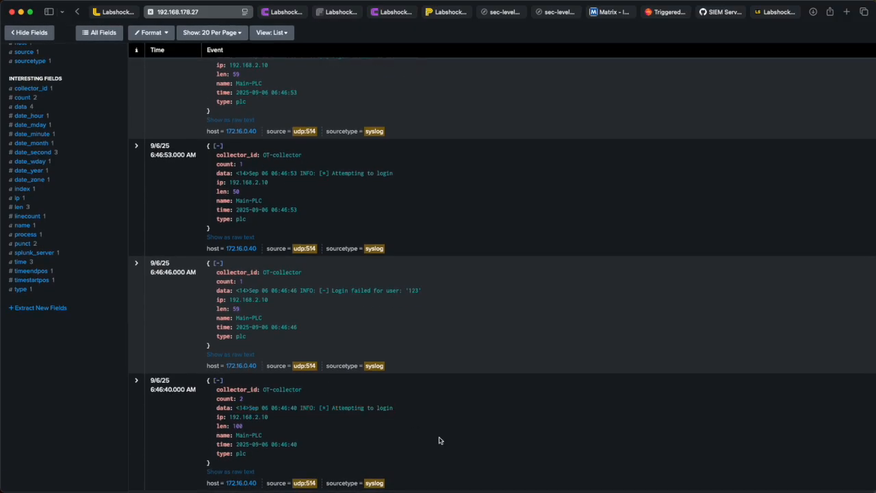
scroll(455, 306, "up", 5)
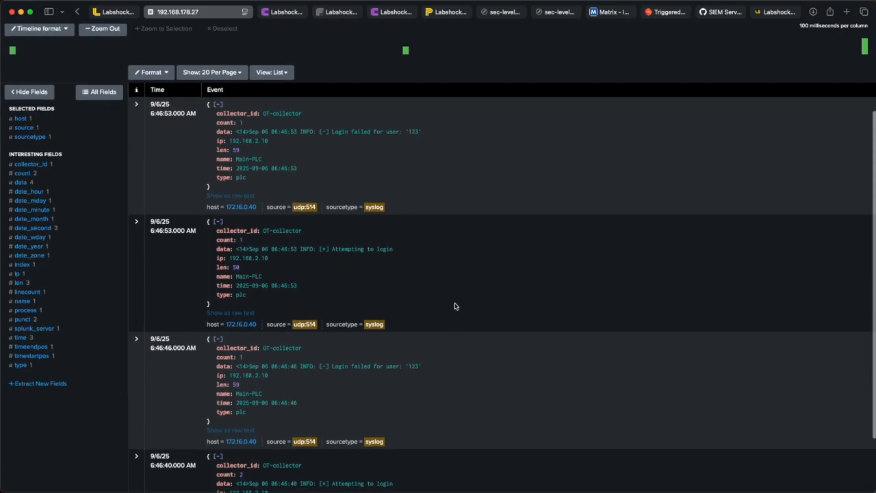
scroll(430, 229, "up", 2)
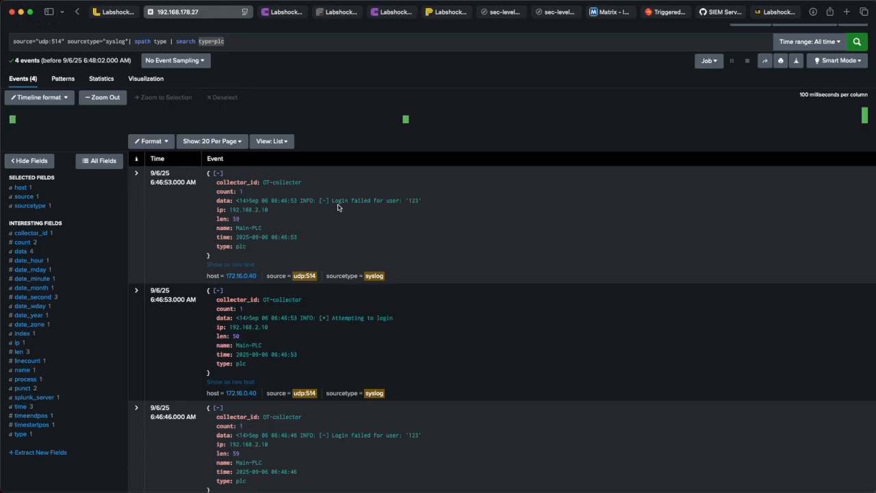
scroll(331, 209, "down", 2)
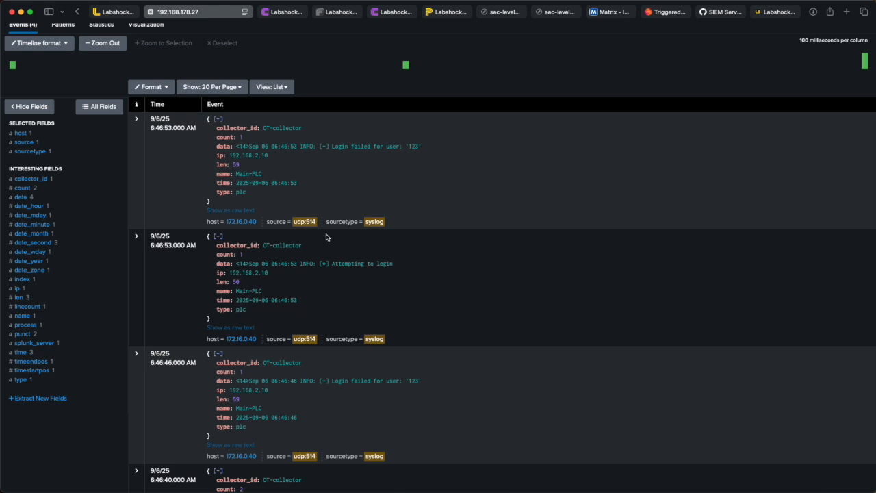
Step: Copy the phrase "Attempting to login" from an event and append it in quotes to the search query, then run it
left_click_drag(329, 264, 394, 267)
key("super+c")
scroll(392, 266, "up", 3)
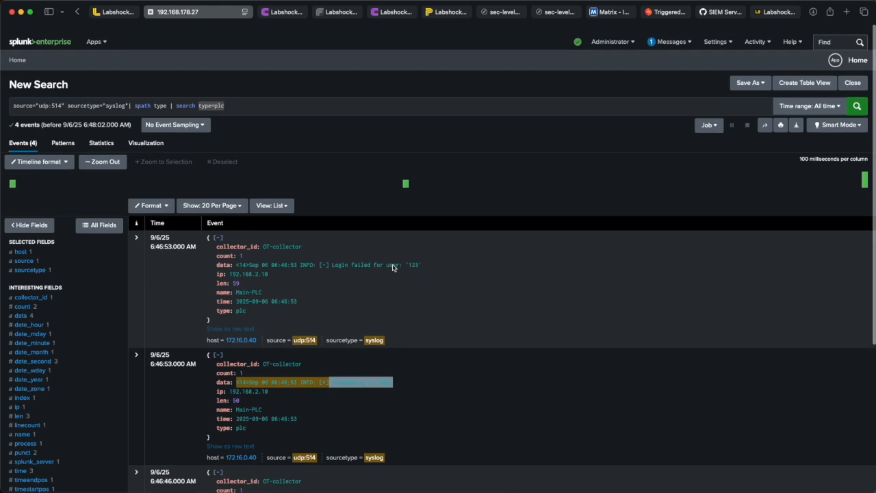
left_click(285, 97)
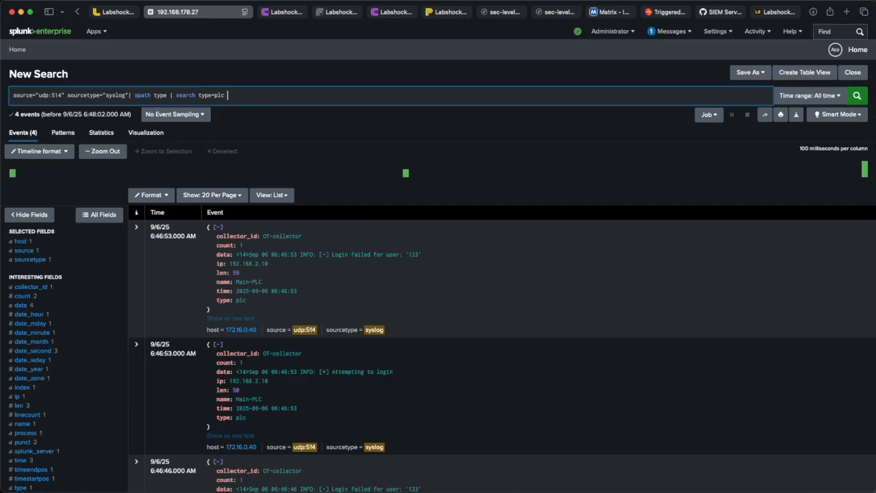
key("super+v")
left_click(230, 97)
type("\"")
key("super+Right")
type("\"")
key("Return")
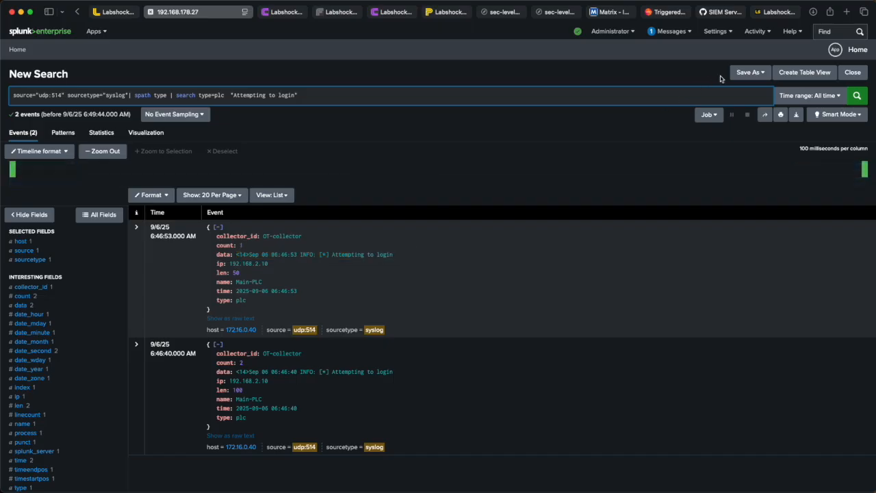
Step: Save the search as a new alert titled "PLC - Login attempt"
left_click(742, 74)
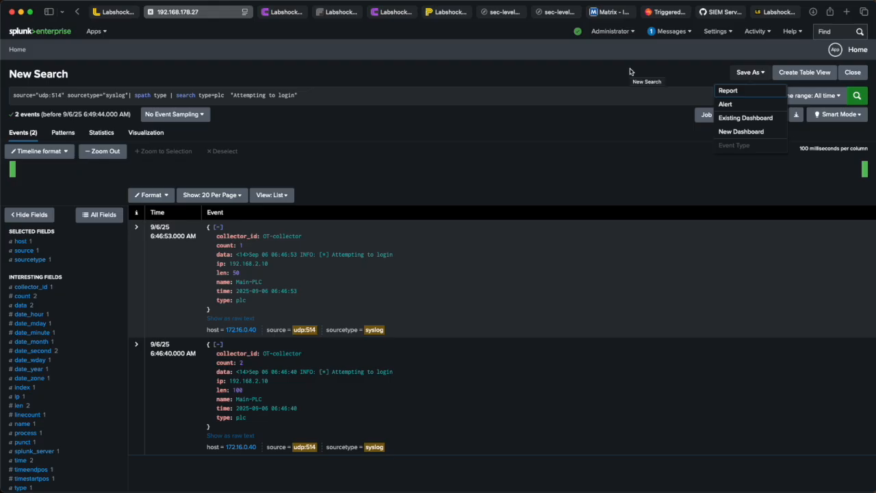
left_click(729, 104)
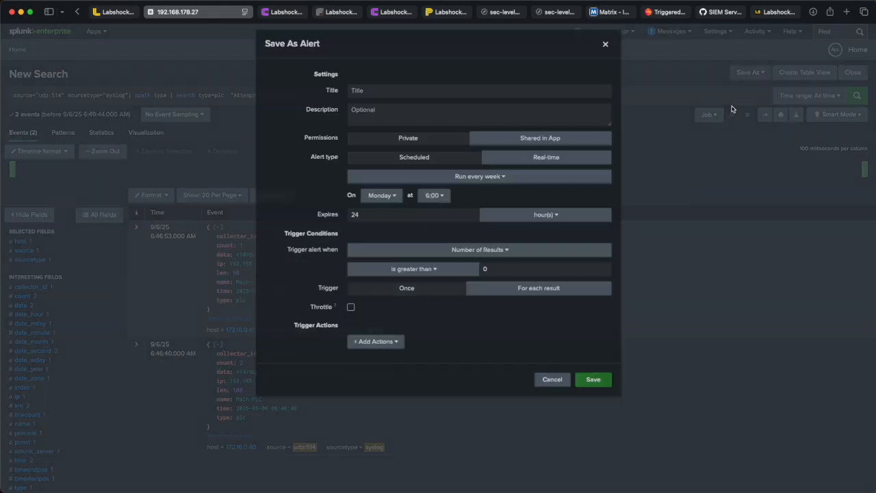
left_click(420, 105)
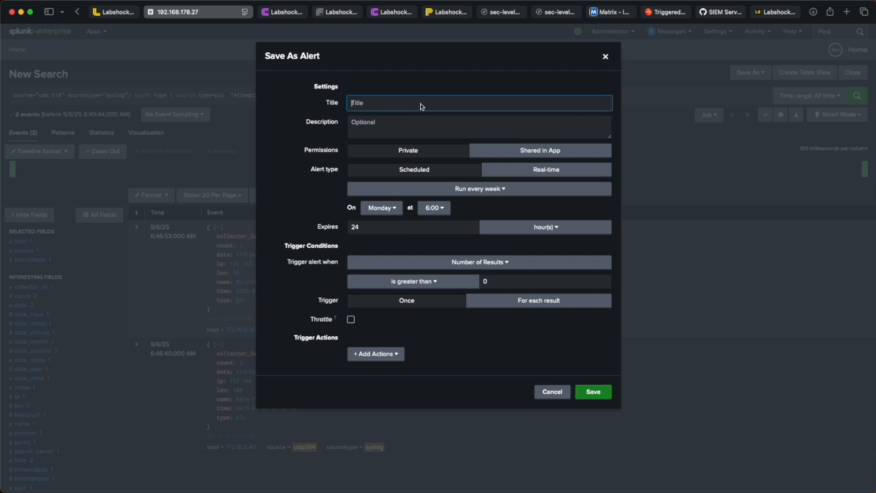
type("PLC - Login attempt")
key("Tab")
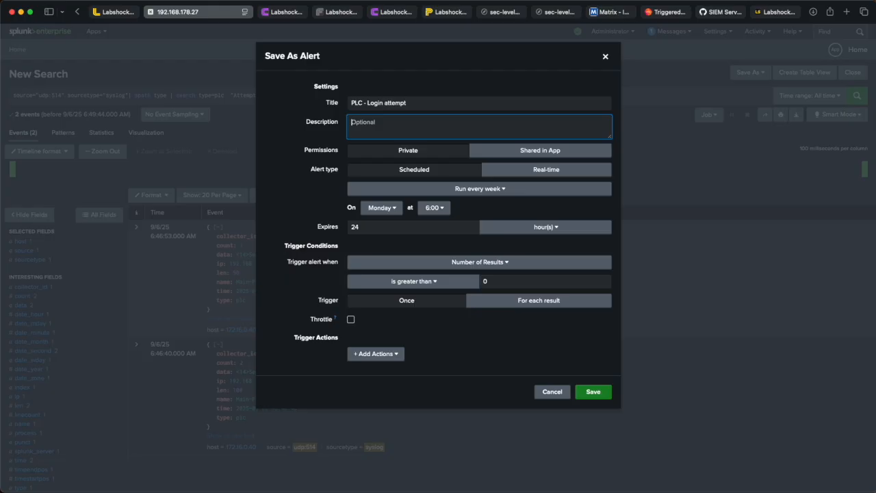
Step: Set the alert's description to "Attempt login to PLC"
type("Attempt login to PLC")
key("super+a")
left_click(410, 123)
Step: Choose Real-time as the alert type after comparing it with the Scheduled run frequency options
left_click(521, 172)
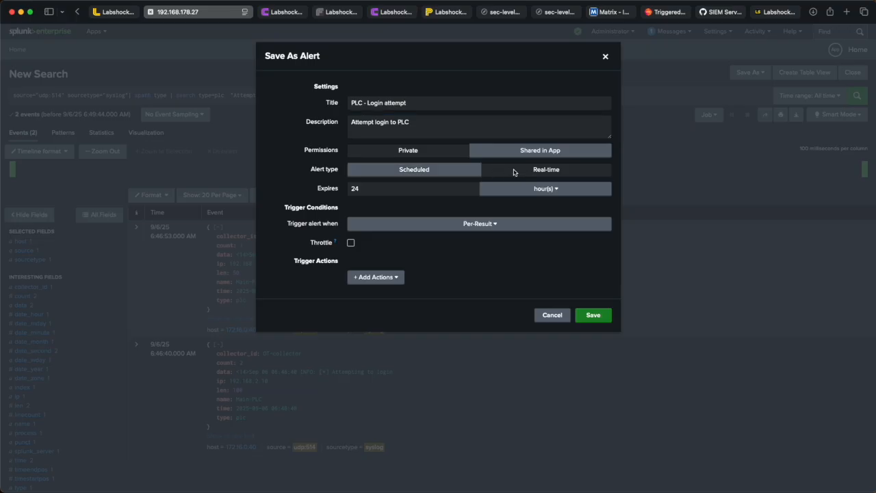
left_click(439, 176)
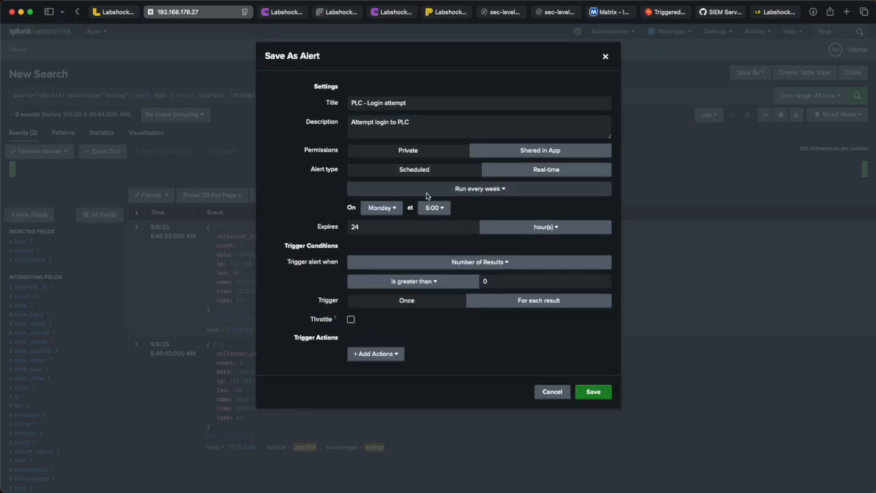
left_click(448, 189)
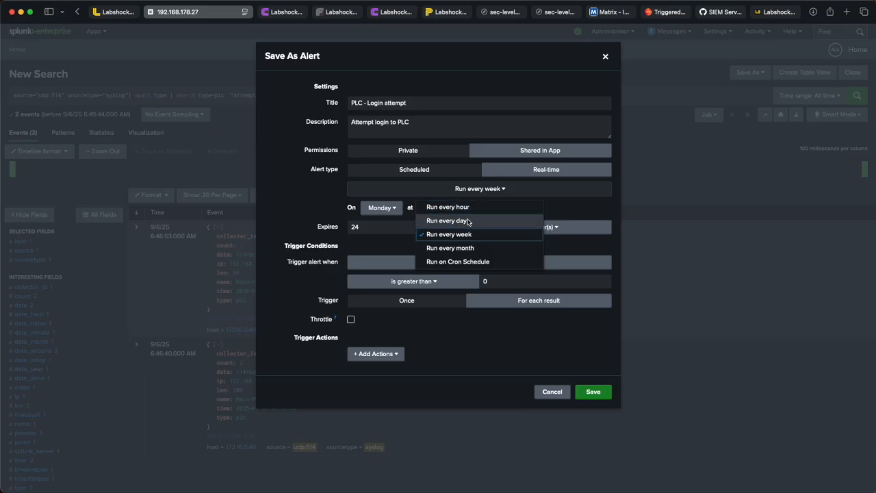
left_click(545, 169)
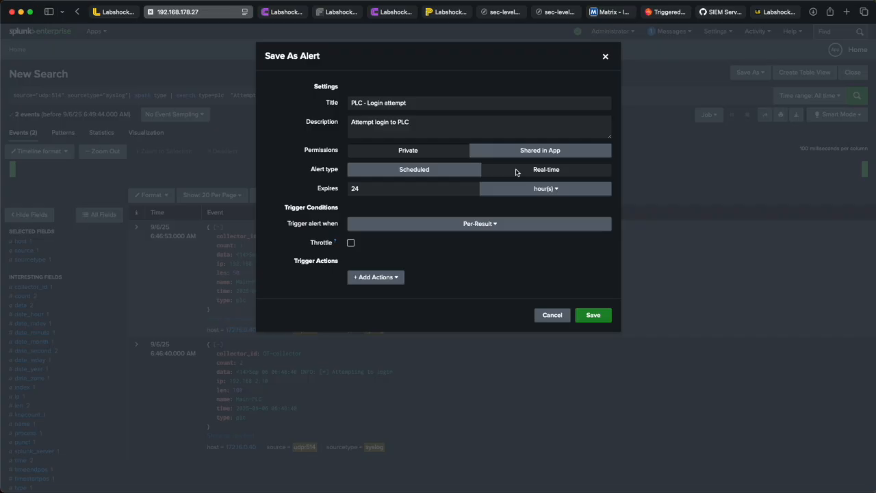
left_click(449, 176)
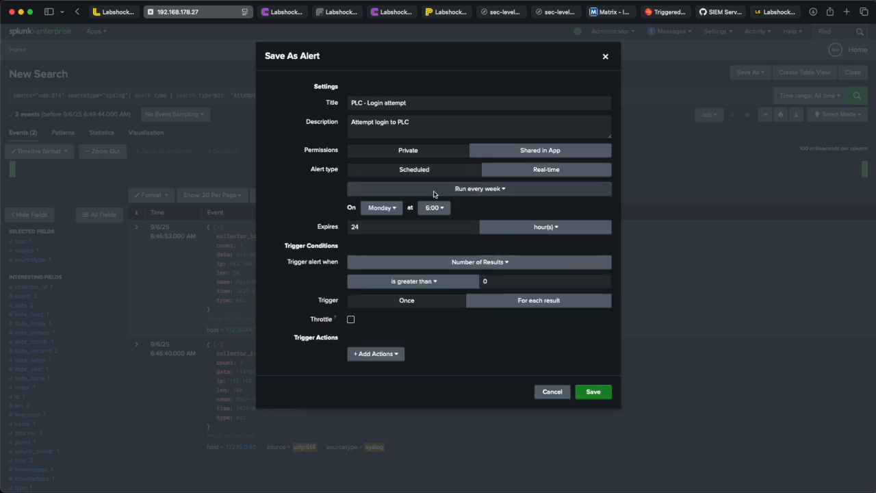
left_click(457, 190)
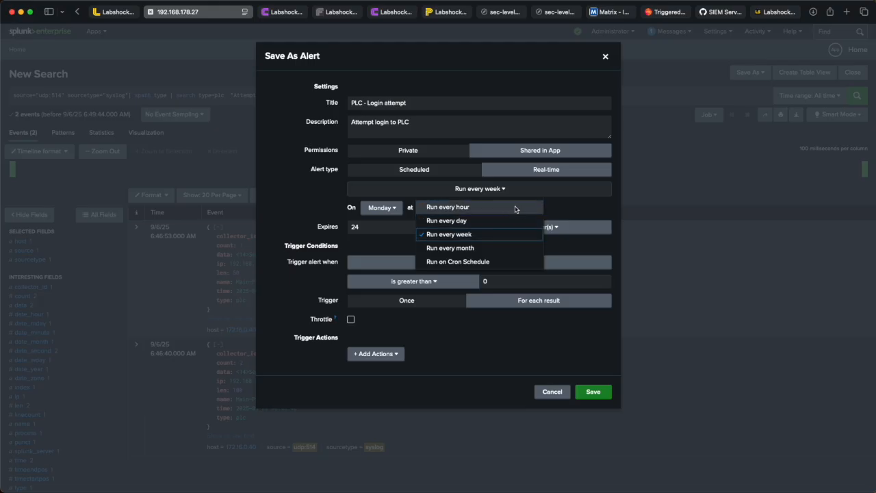
left_click(578, 208)
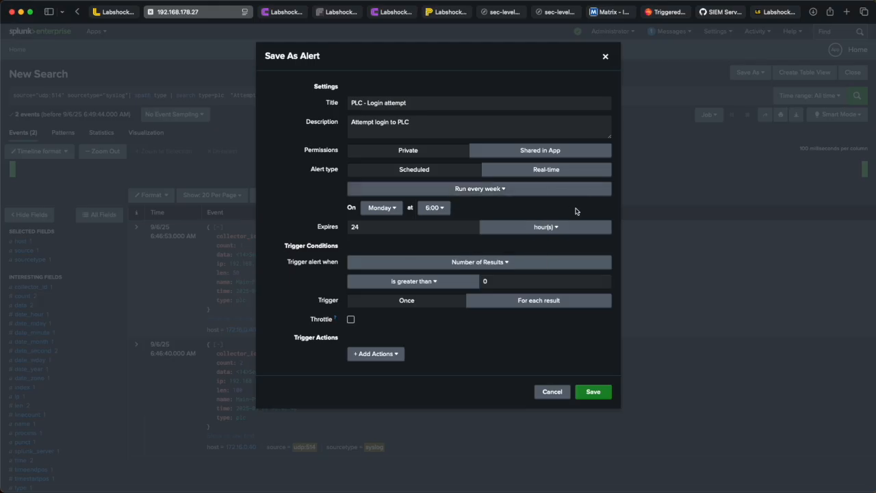
left_click(536, 171)
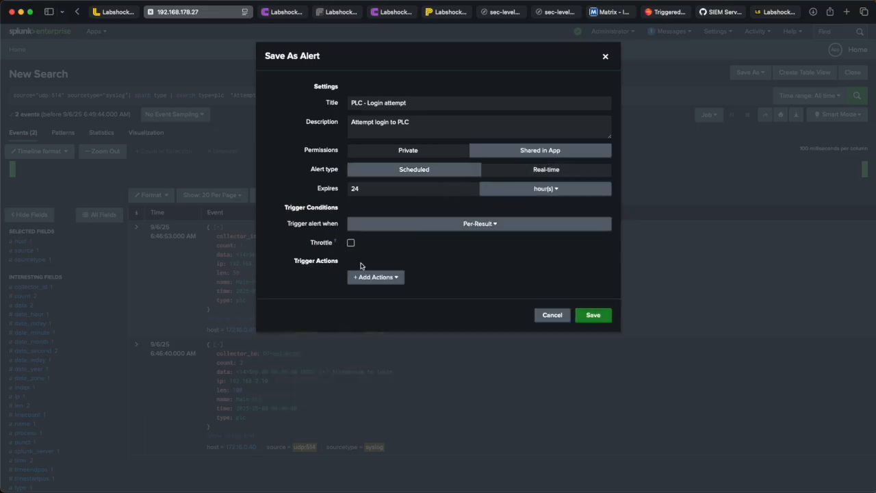
Step: Add a trigger action adding the alert to Triggered Alerts with Low severity, and save the alert
left_click(383, 279)
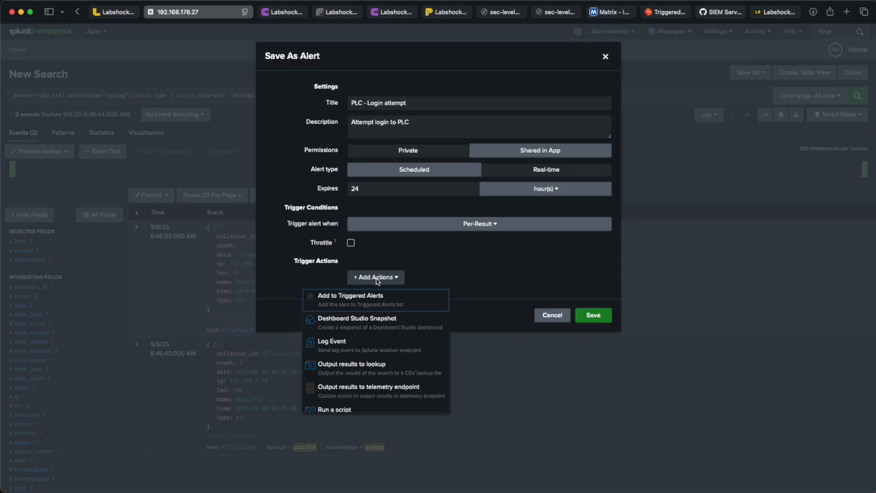
left_click(358, 300)
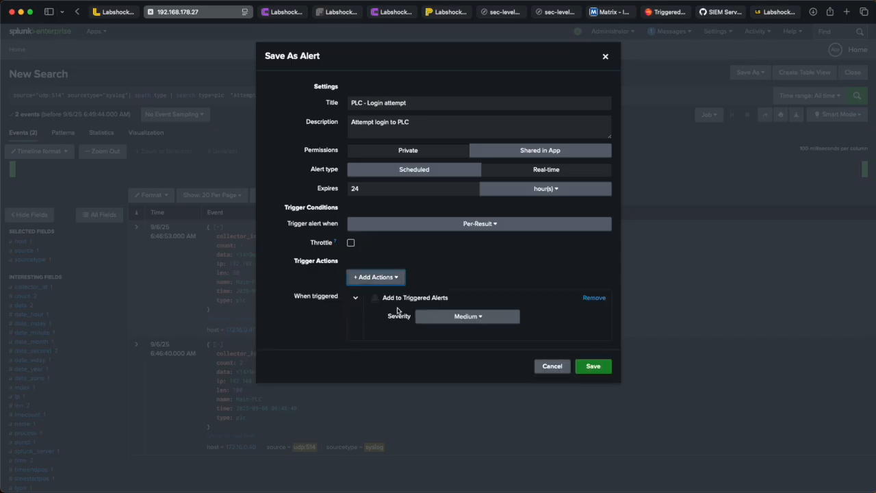
left_click(446, 318)
left_click(448, 348)
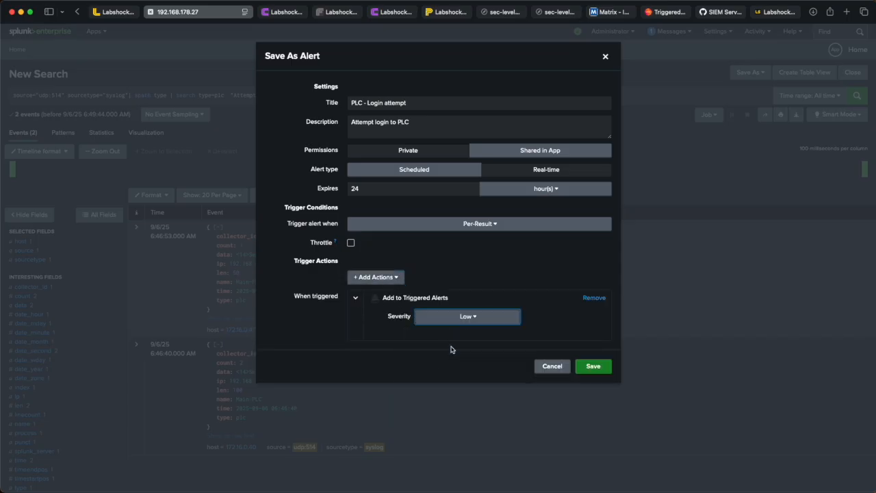
left_click(591, 370)
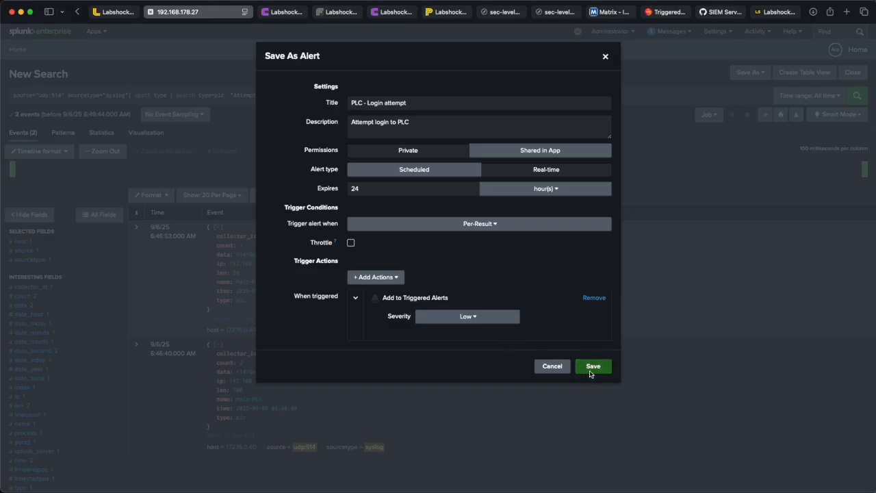
left_click(590, 170)
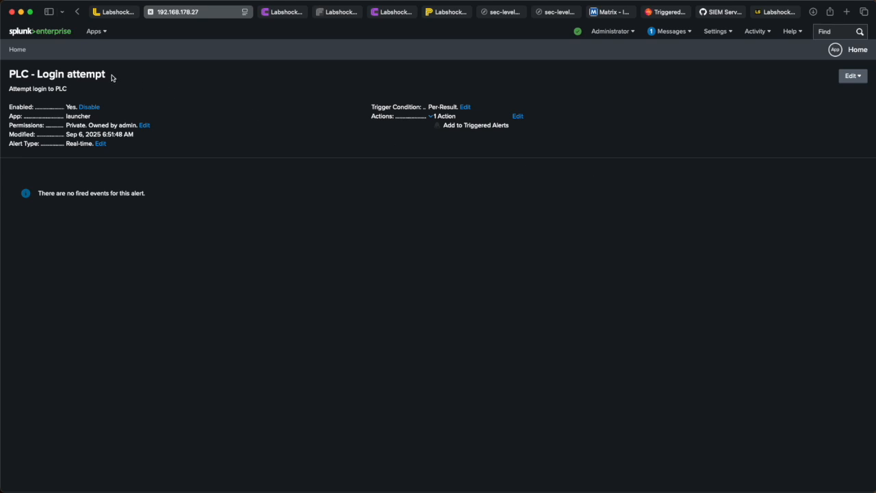
Step: Switch to the Labshock portal and open the PLC service
left_click_drag(112, 77, 6, 77)
left_click(141, 91)
left_click(137, 13)
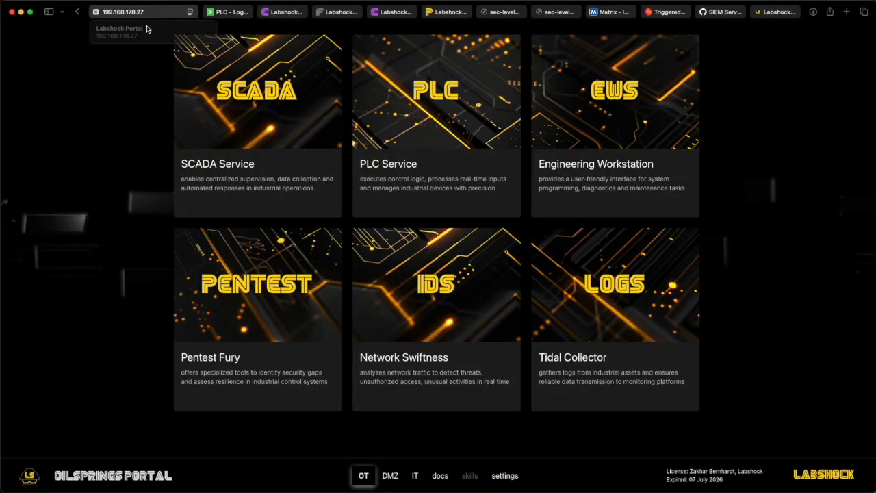
left_click(409, 90)
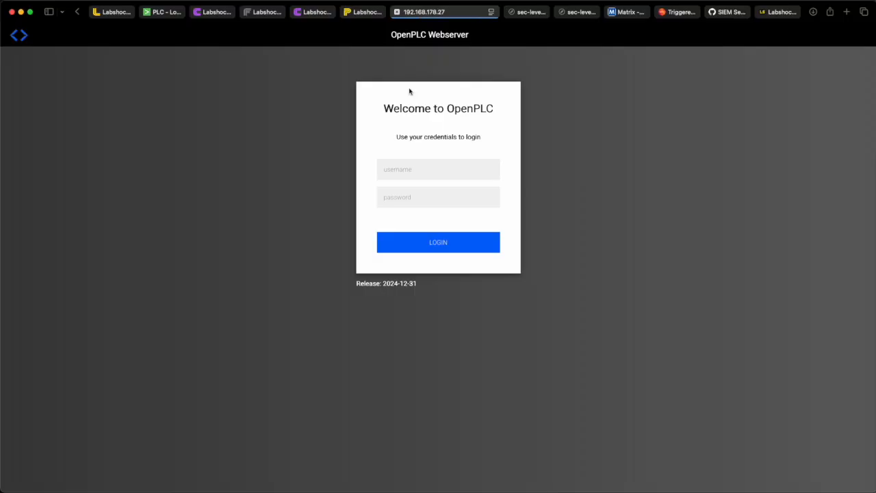
Step: Begin logging in to the OpenPLC webserver through its username and password fields
left_click(413, 173)
left_click(408, 198)
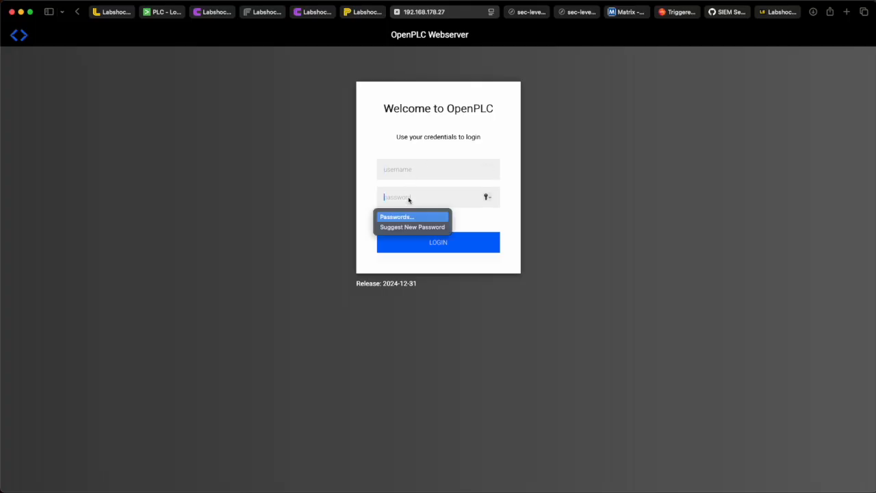
left_click(429, 140)
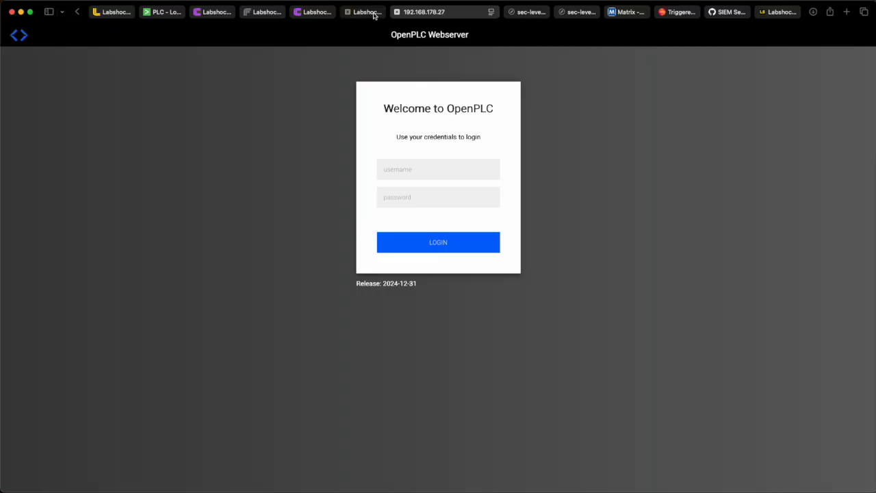
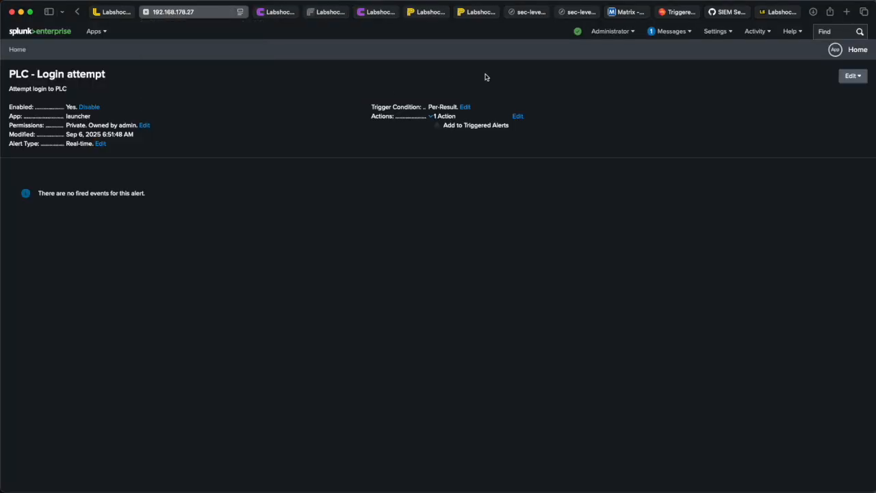
Step: Open the Triggered Alerts list and refresh it
left_click(755, 31)
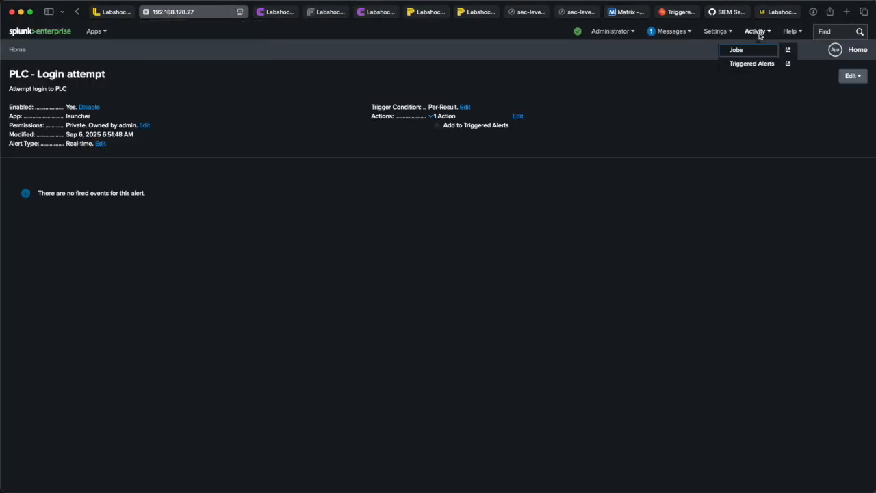
left_click(746, 64)
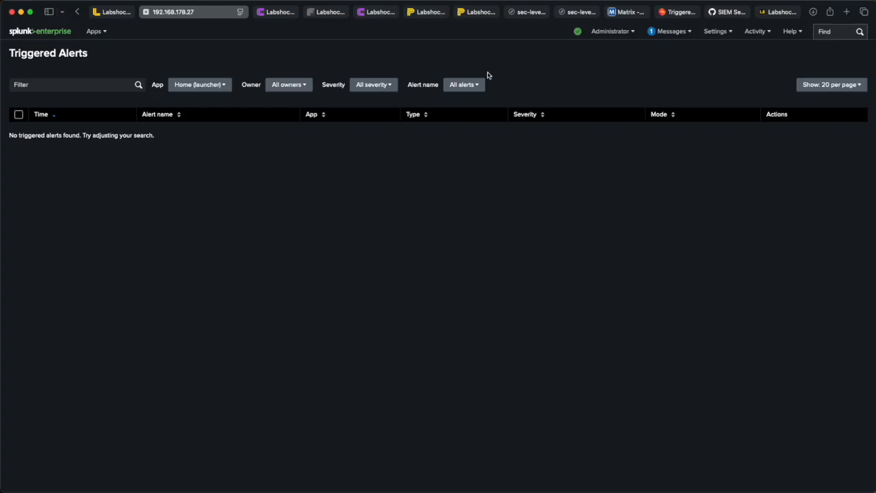
key("super+r")
Step: Switch to the OpenPLC tab and log in with the openplc username and the account password
left_click(479, 13)
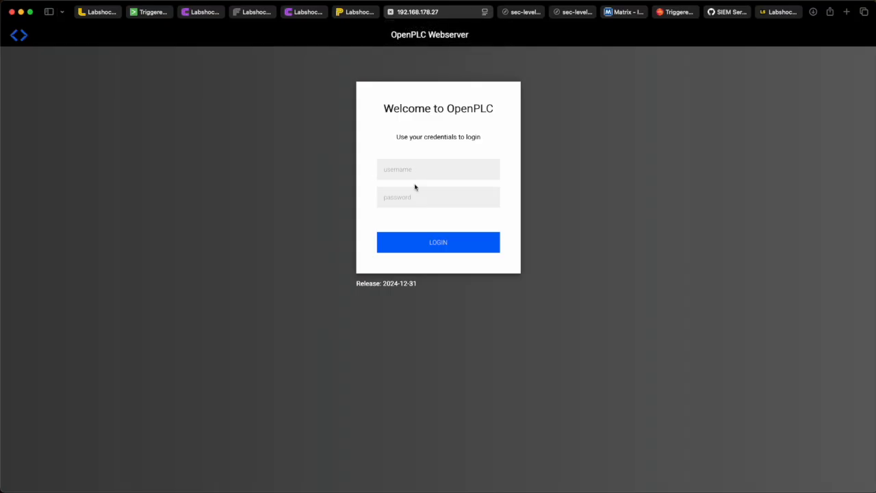
left_click(431, 176)
type("openplc")
key("Tab")
type("openplc")
left_click(435, 249)
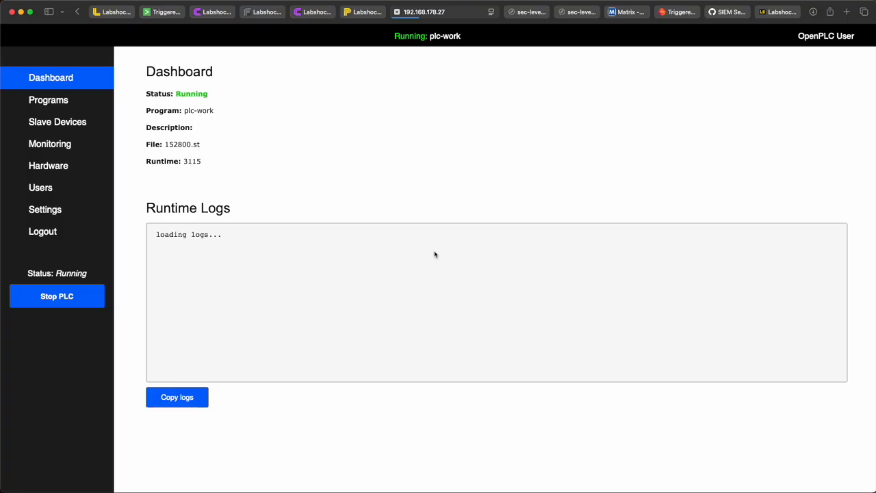
Step: Return to Splunk, refresh the Triggered Alerts list and view the results of the PLC - Login attempt alert
left_click(172, 13)
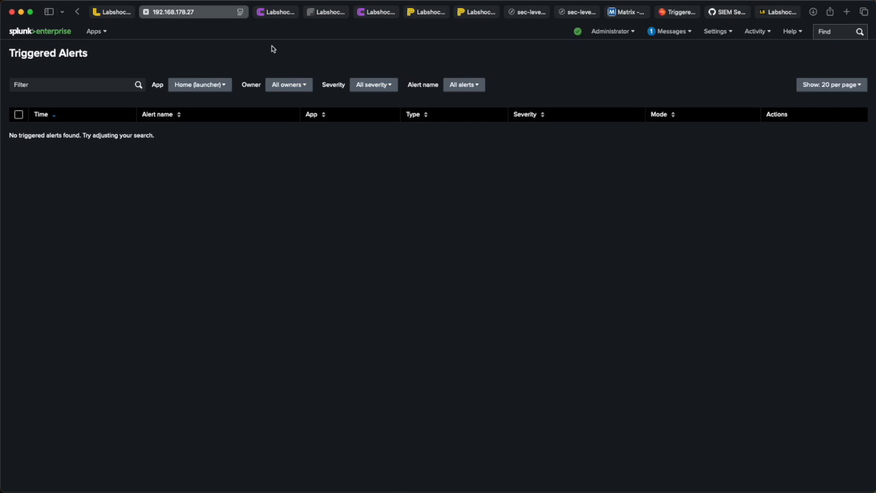
key("super+r")
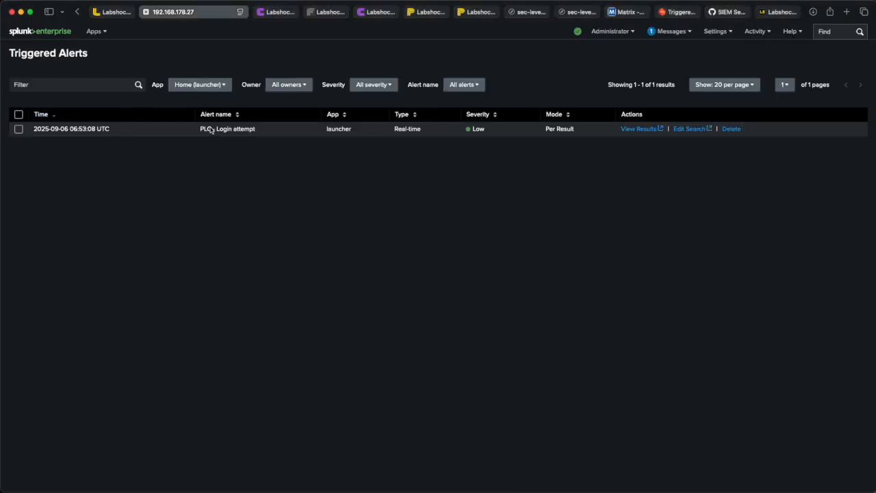
left_click_drag(255, 129, 198, 129)
left_click(637, 129)
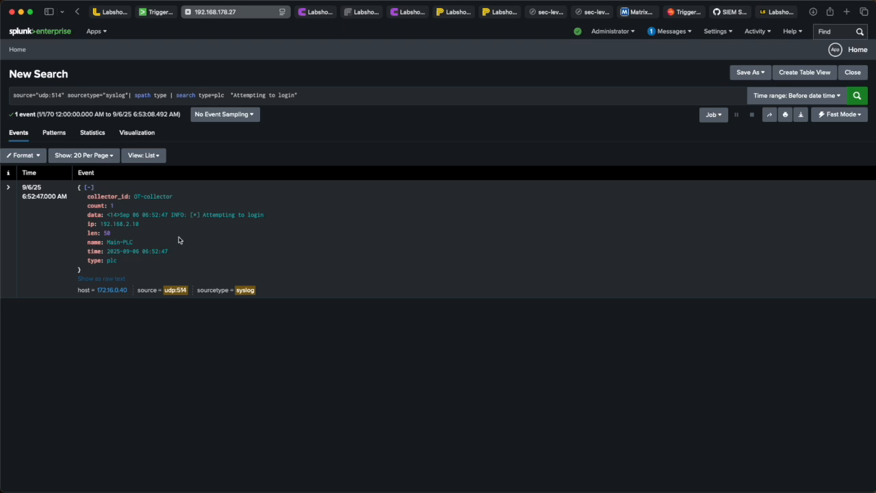
Step: Copy the source="udp:514" sourcetype="syslog" filter and run it as a new search in Search & Reporting
left_click_drag(135, 95, 298, 104)
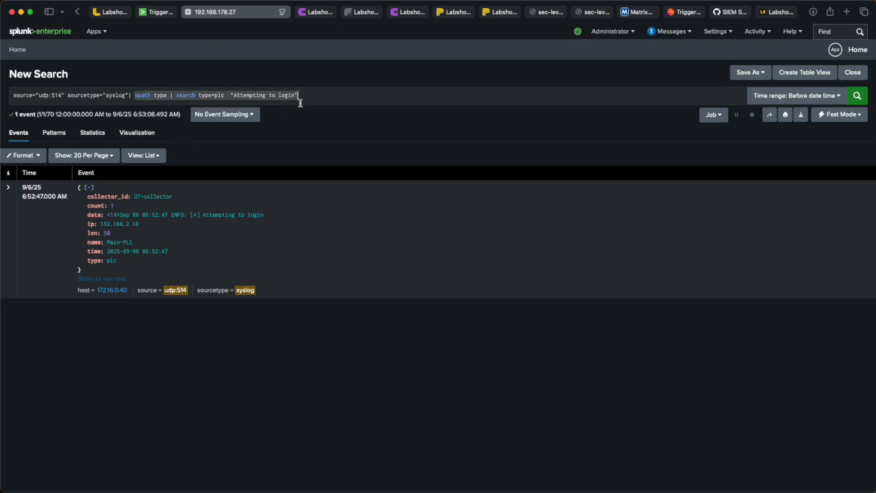
left_click(299, 99)
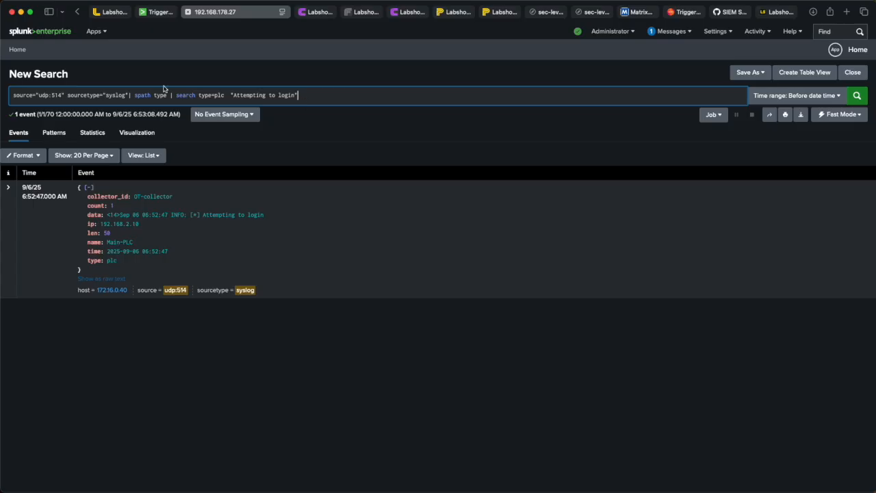
left_click_drag(130, 97, 12, 97)
key("super+c")
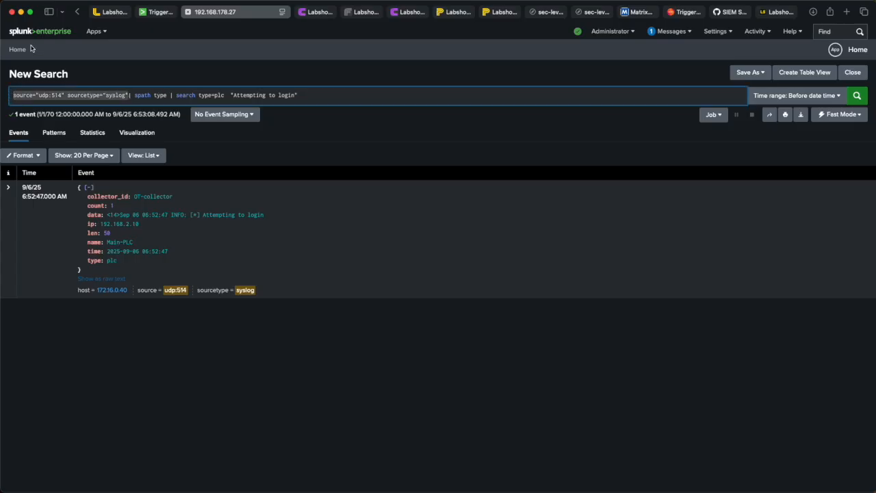
left_click(94, 32)
left_click(113, 66)
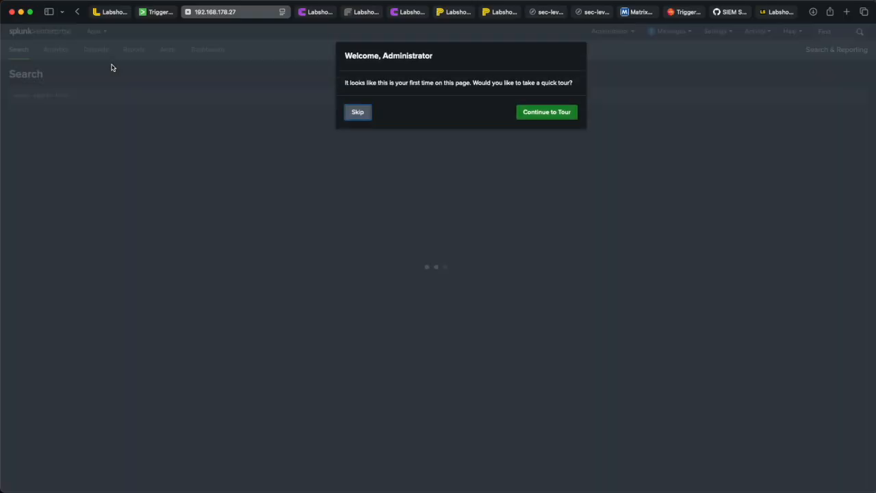
left_click(369, 115)
left_click(214, 101)
key("super+v")
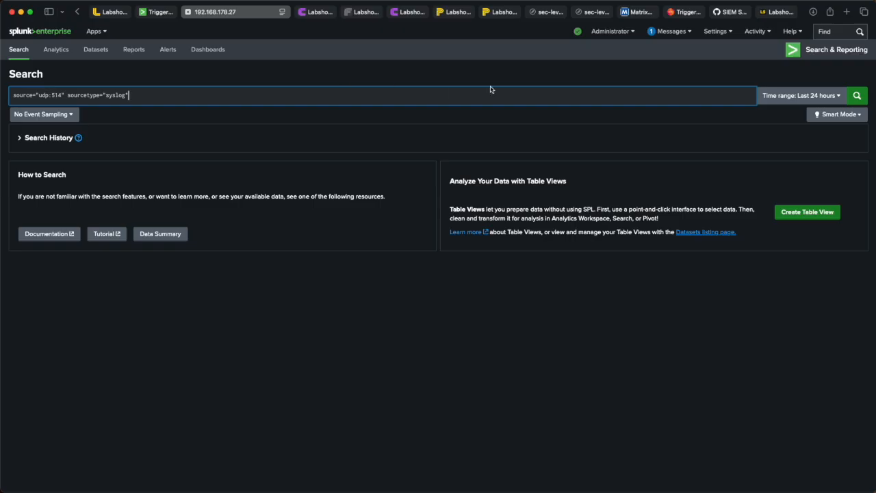
left_click(857, 95)
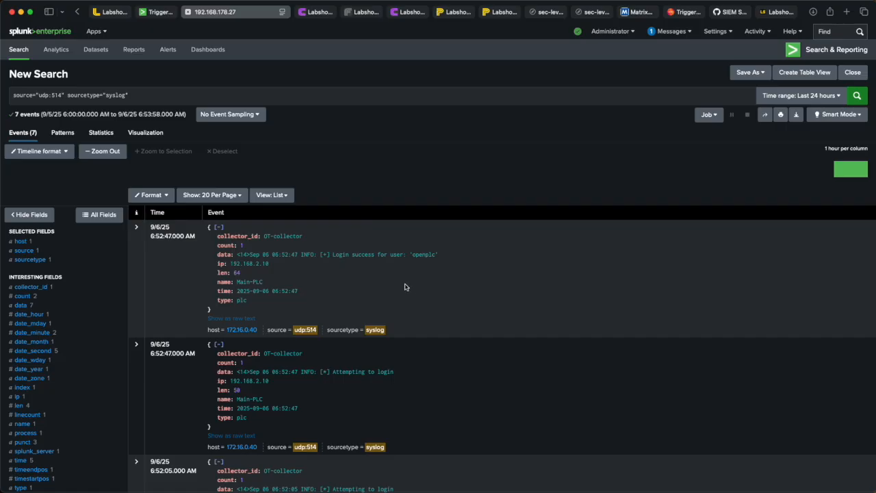
Step: Add the quoted phrase "Login success" from the event to the search and run it
left_click_drag(374, 256, 333, 256)
key("super+c")
left_click(302, 98)
type("\"")
key("super+v")
type("\"")
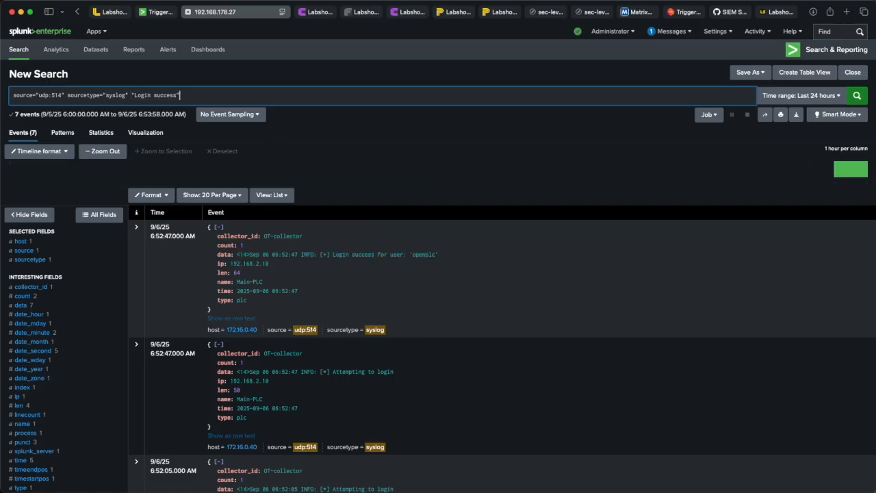
key("Return")
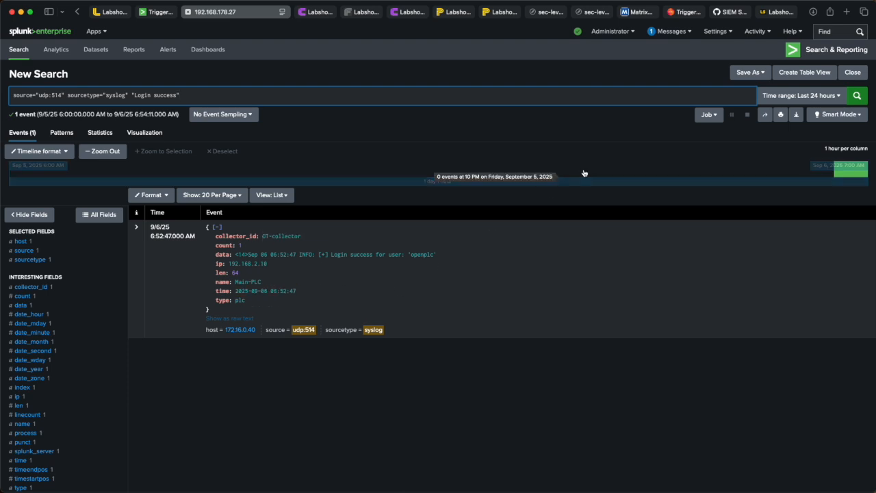
left_click(747, 73)
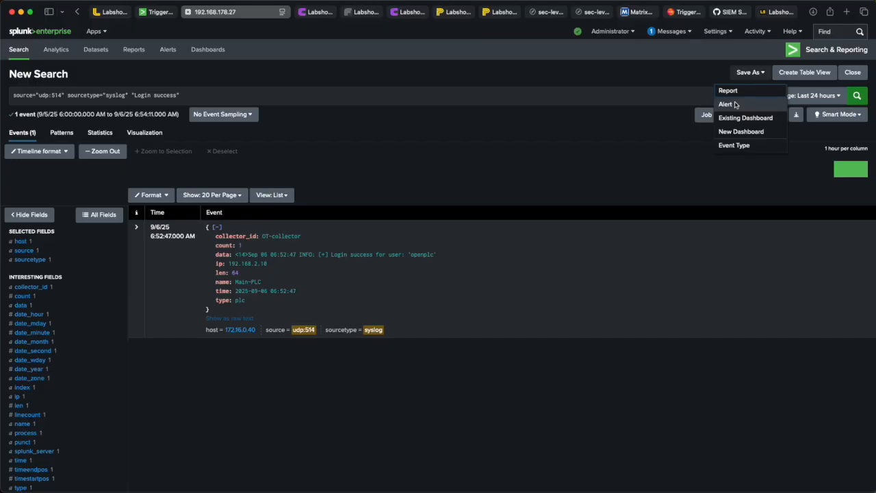
left_click(535, 119)
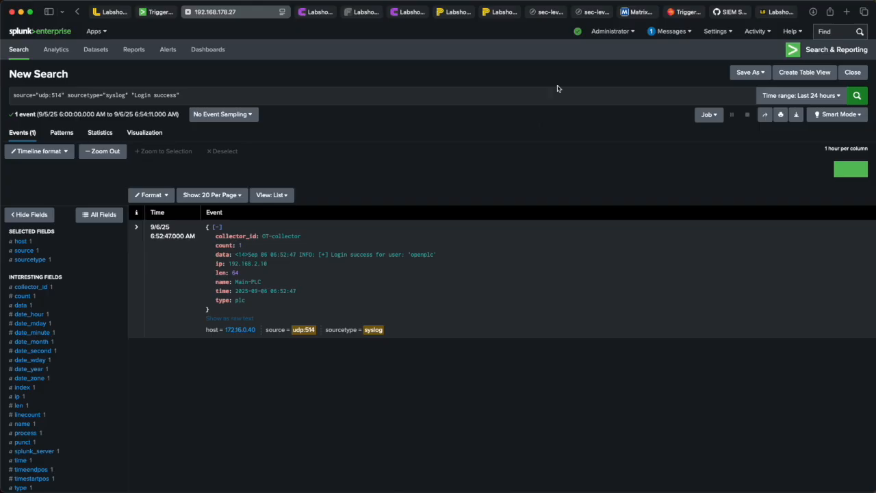
Step: Switch to the MITRE ATT&CK ICS Matrix and read the Change Operating Mode technique's Stop mode description
left_click(651, 13)
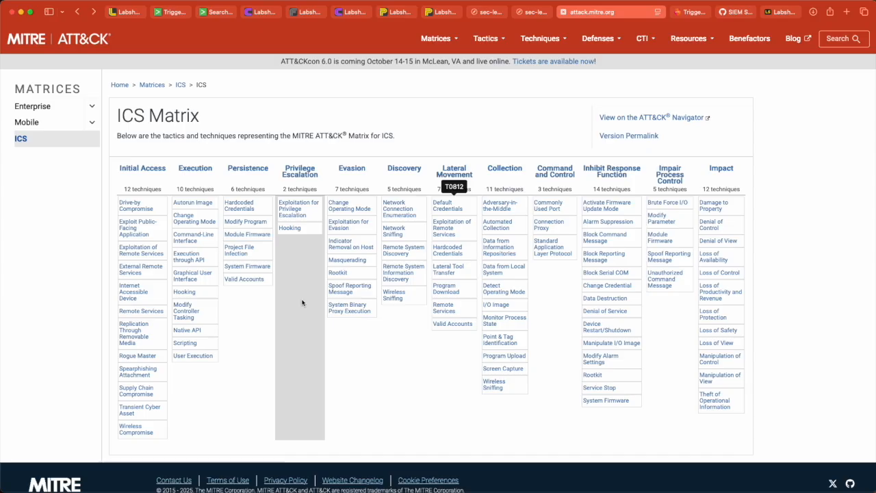
left_click(345, 211)
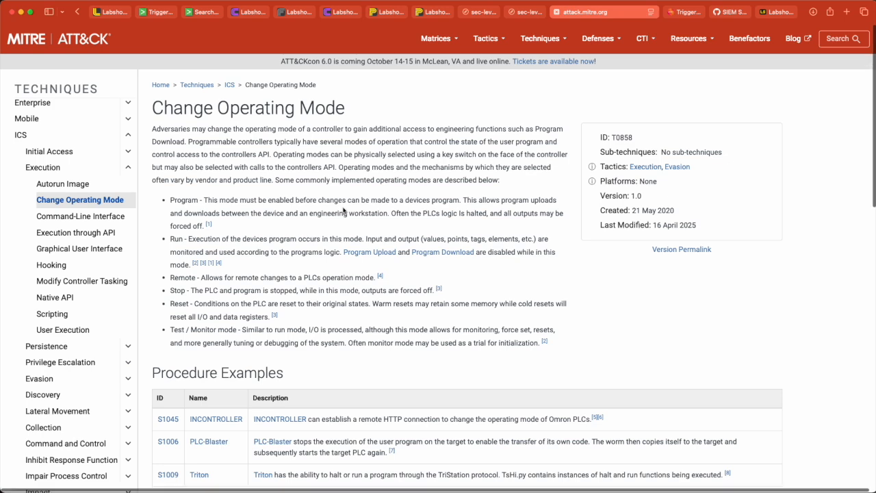
scroll(344, 210, "down", 1)
scroll(344, 211, "down", 3)
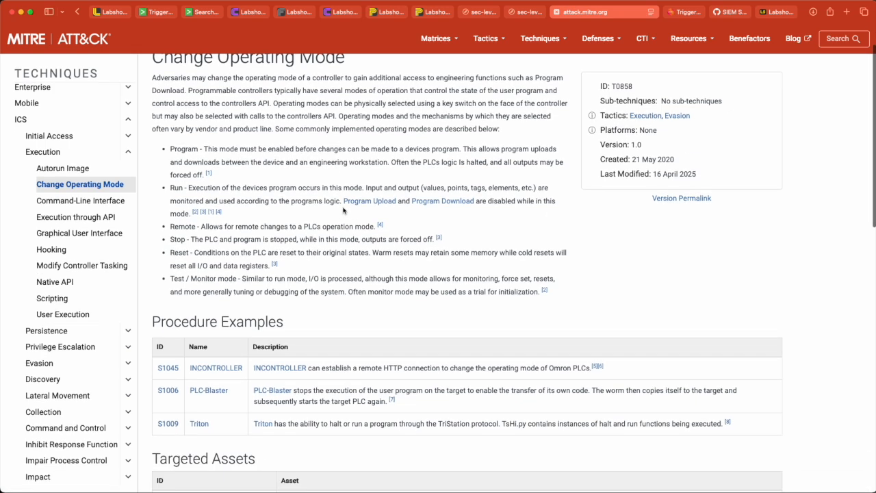
left_click_drag(173, 230, 391, 228)
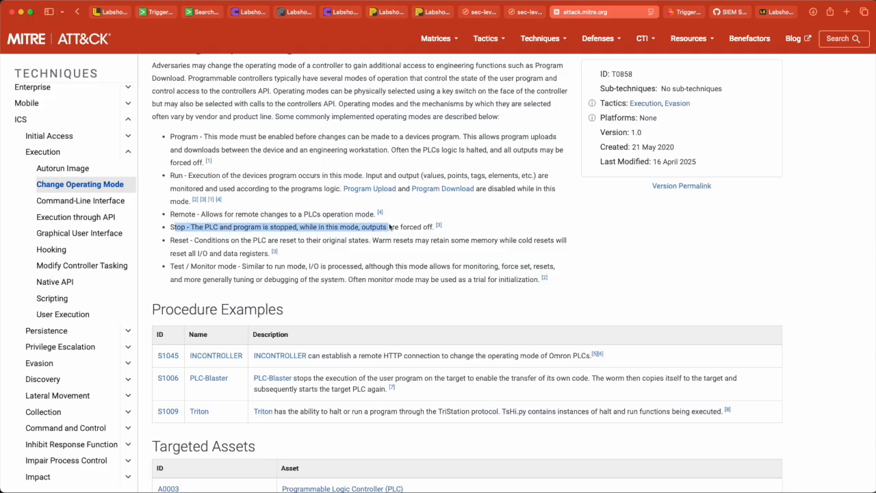
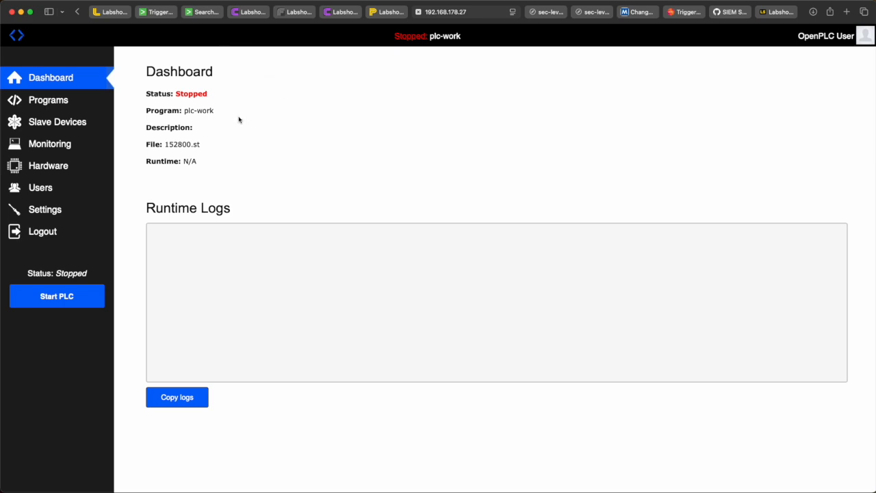
Step: Return to the Splunk search and remove the "Login success" phrase from the query
left_click(208, 12)
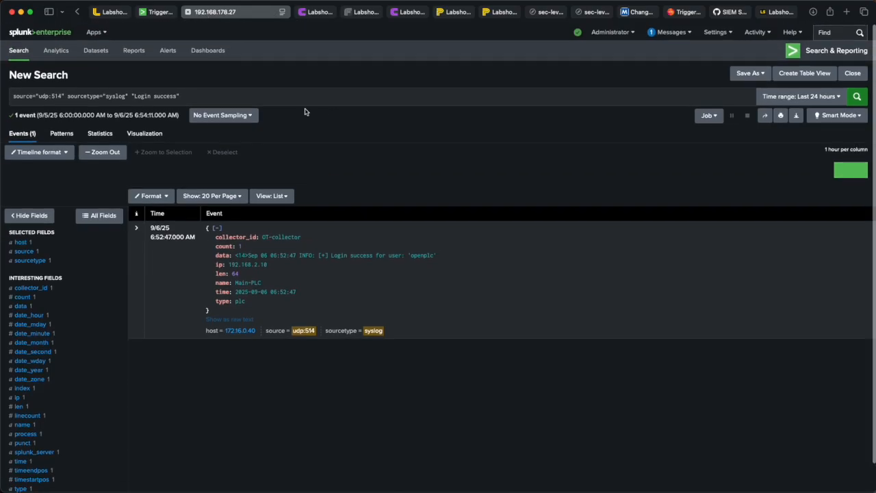
left_click_drag(179, 95, 125, 95)
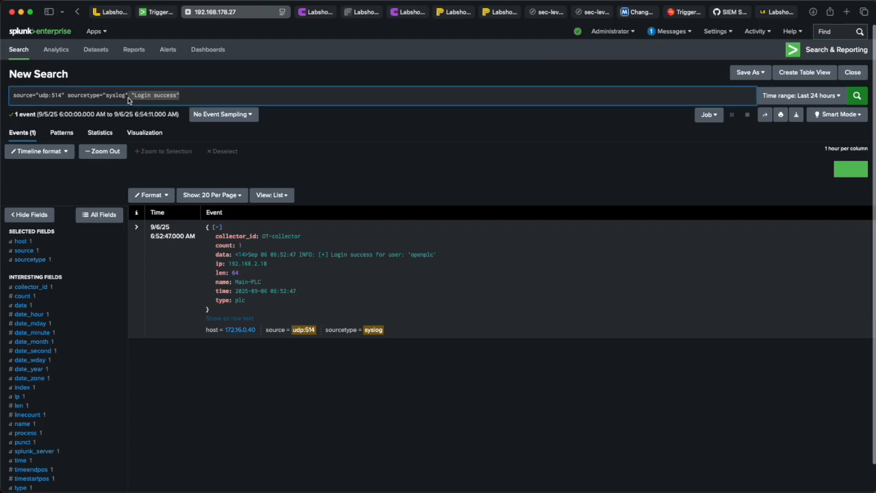
key("BackSpace")
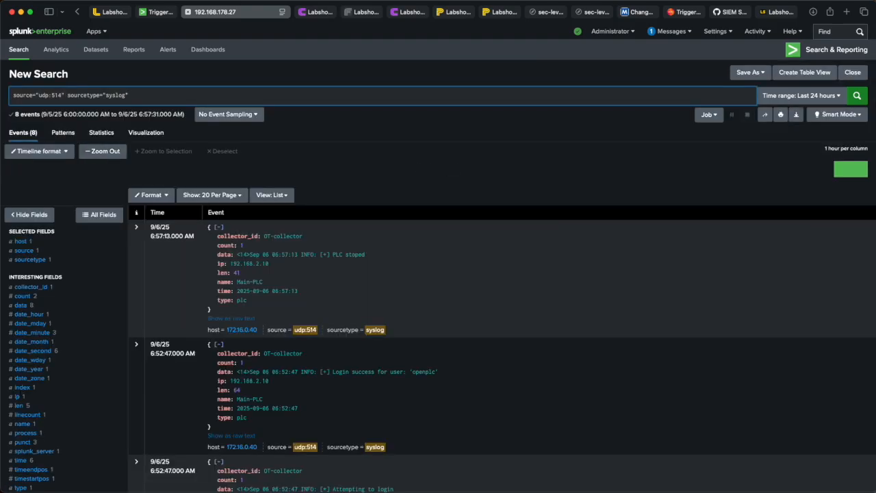
Step: Add the event's type=plc field to the search, append the quoted phrase "PLC stoped" and run it
left_click(241, 299)
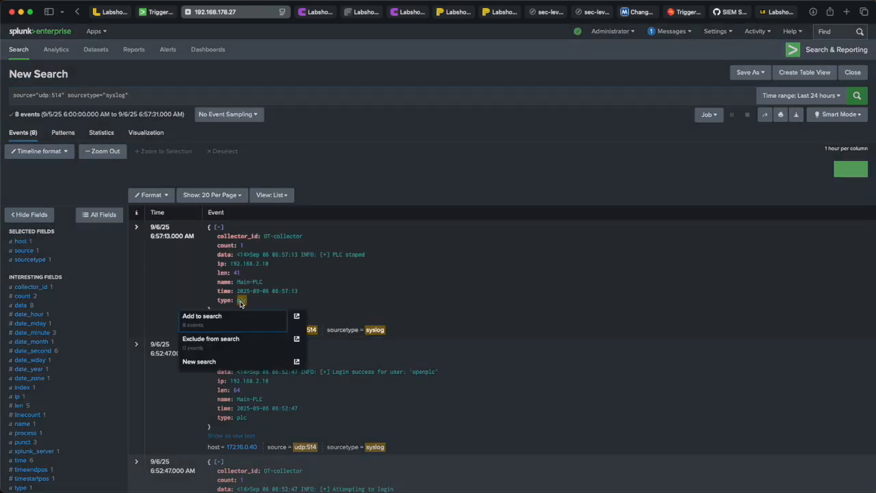
left_click(245, 322)
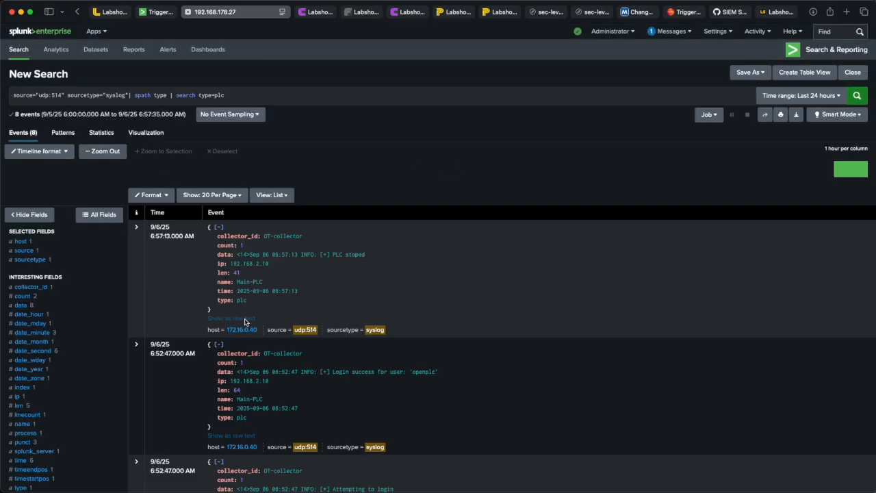
left_click_drag(367, 256, 331, 257)
key("super+c")
left_click(322, 99)
type("\"")
key("super+v")
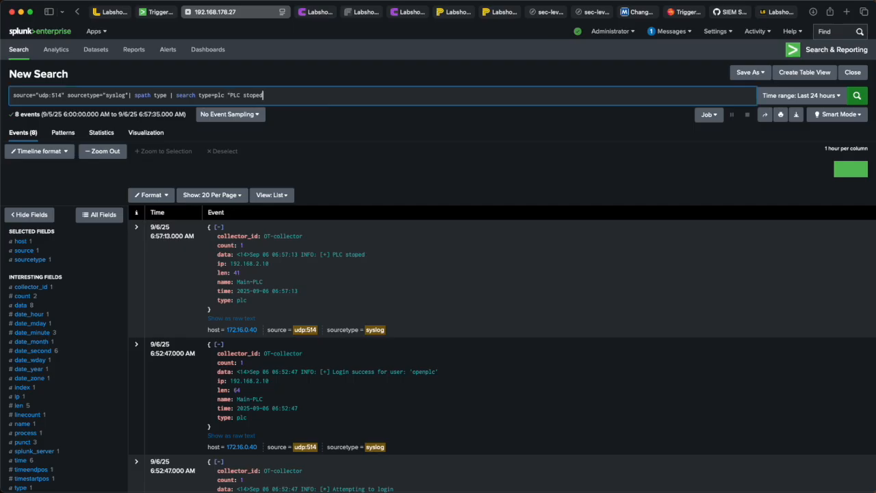
type("\"")
key("Return")
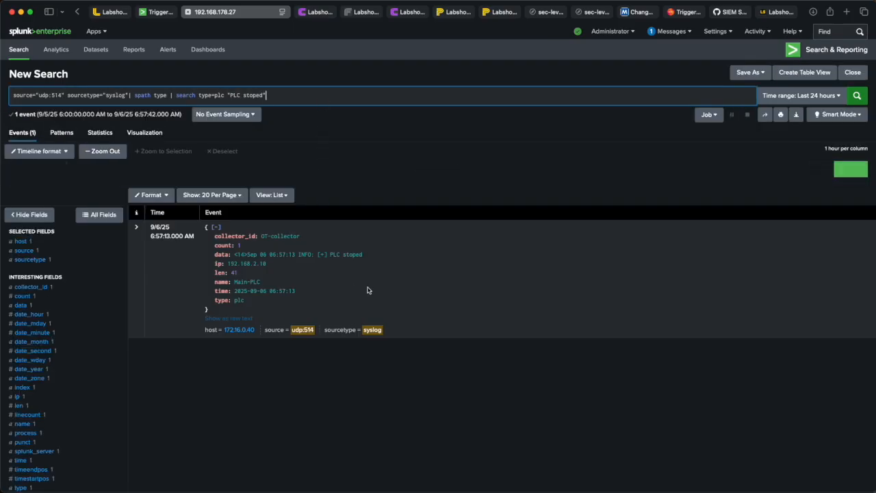
Step: Save the search as an alert titled "PLC - Stop" and open its description for editing
left_click(763, 73)
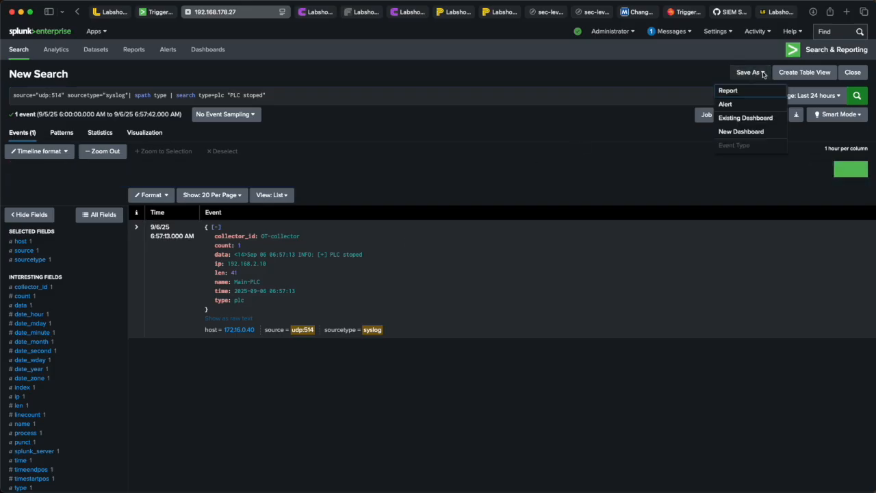
left_click(727, 104)
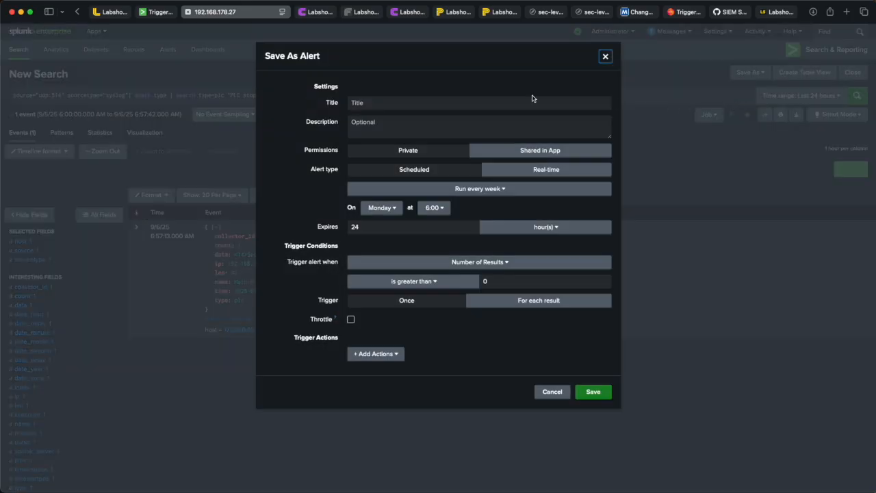
left_click(481, 106)
type("PLC")
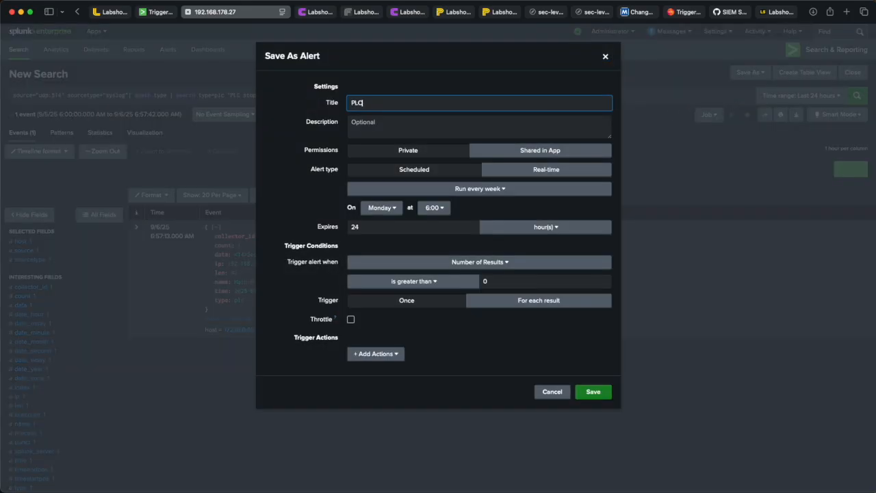
type(" - Stop")
left_click(487, 119)
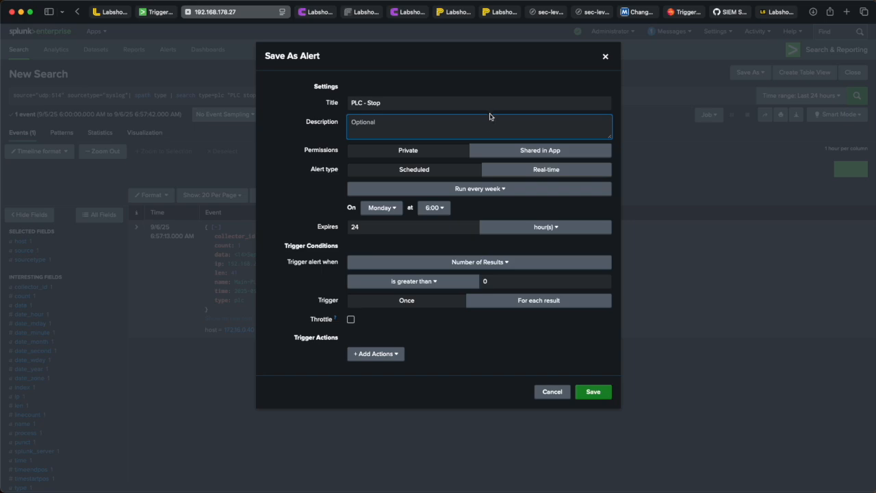
Step: Copy the technique ID T0858 from the MITRE ATT&CK page into the alert description followed by " - "
left_click(644, 13)
scroll(470, 110, "up", 1)
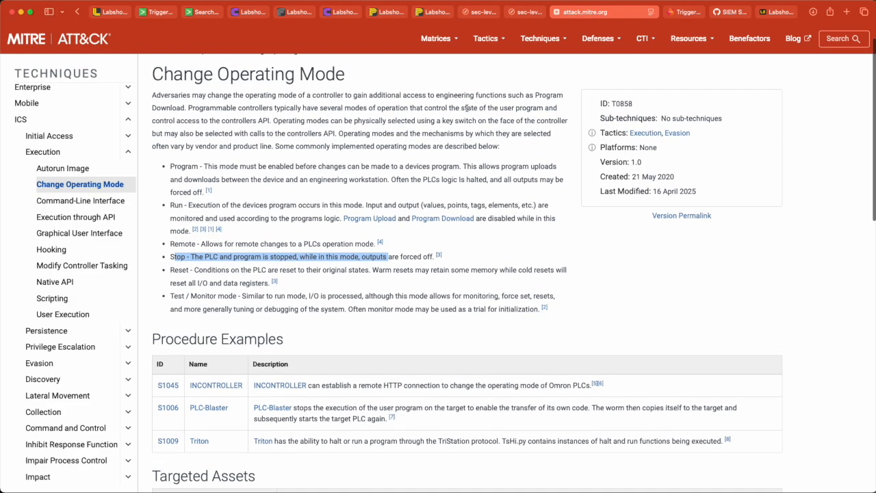
double_click(623, 105)
right_click(624, 107)
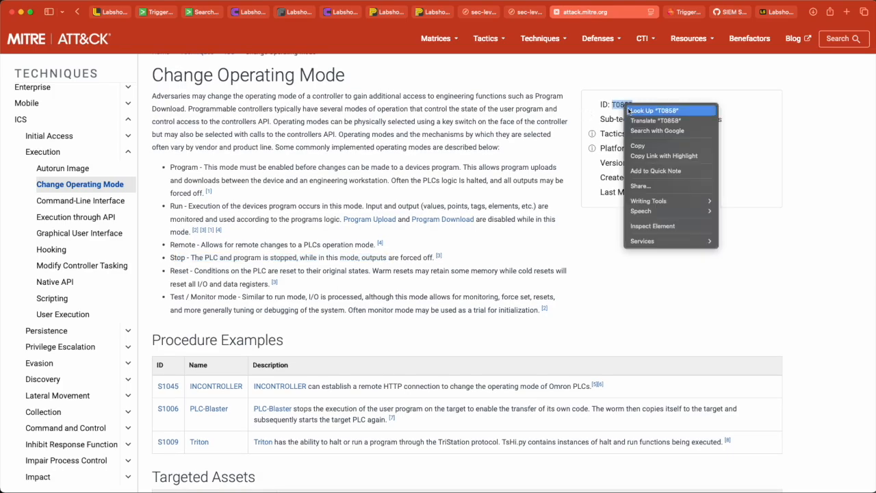
left_click(648, 146)
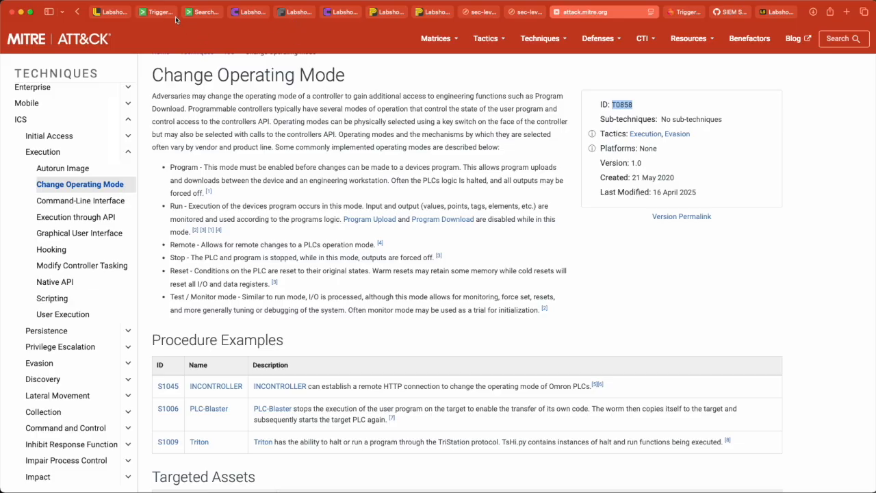
left_click(206, 12)
key("cmd+v")
type("-")
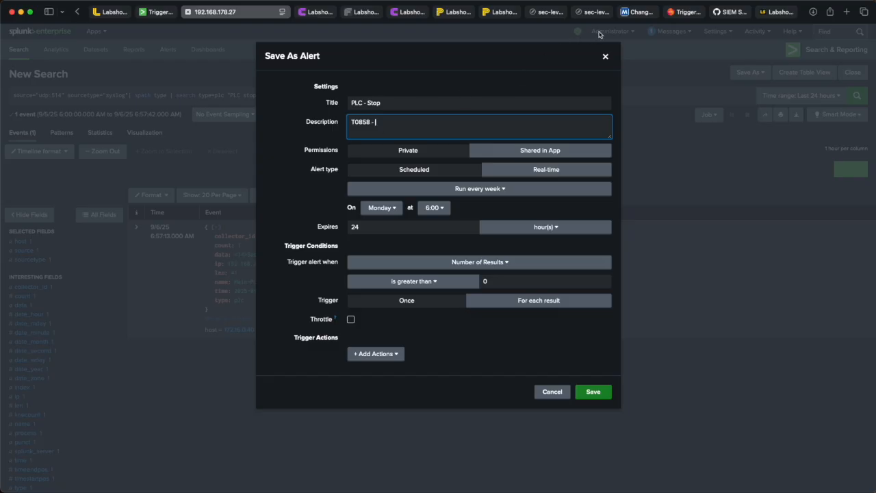
Step: Copy the technique name "Change Operating Mode" and paste it after the ID in the alert description
left_click(642, 12)
left_click_drag(345, 78, 151, 77)
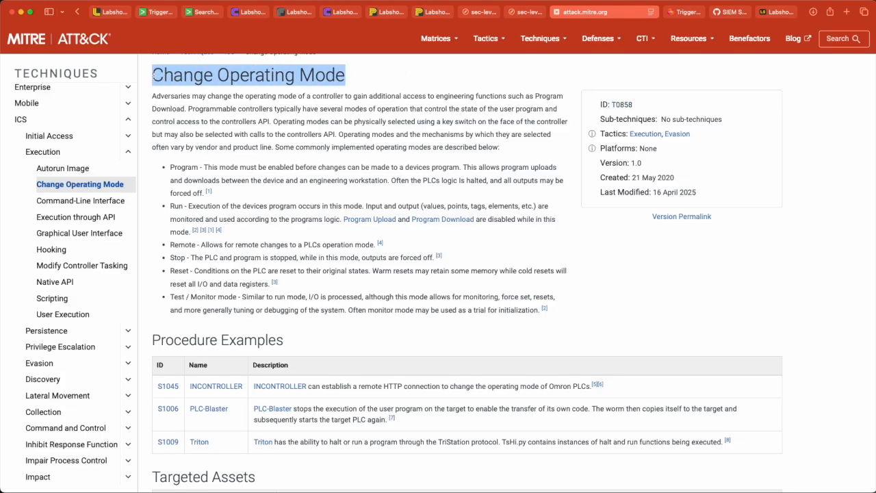
left_click(204, 12)
key("super+v")
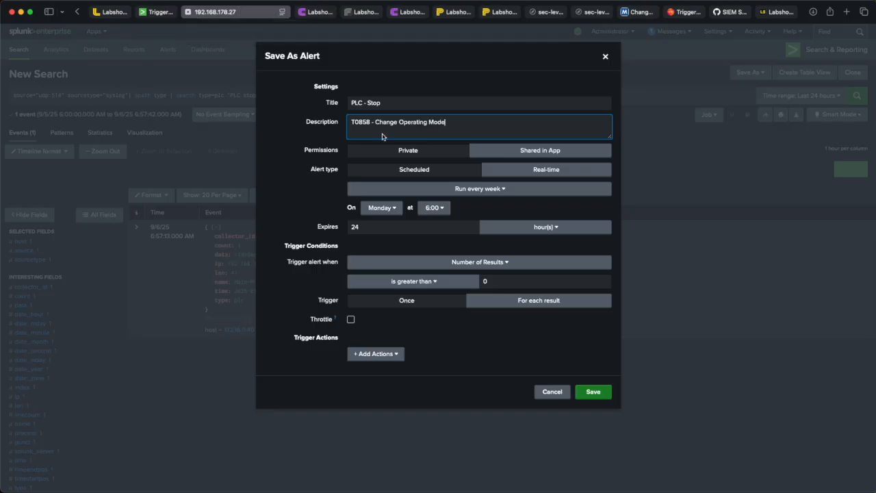
Step: Copy the Stop mode description from the MITRE page and paste it on a new line of the alert description
left_click(646, 13)
left_click(449, 215)
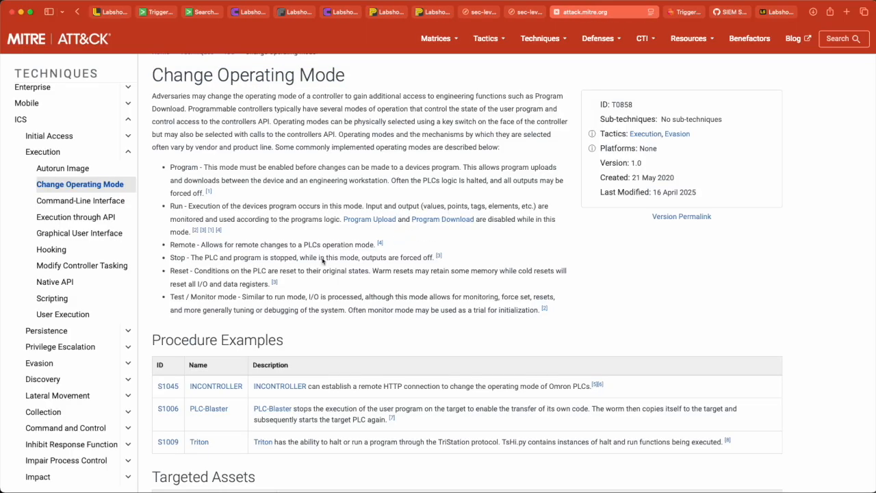
left_click_drag(434, 263, 173, 262)
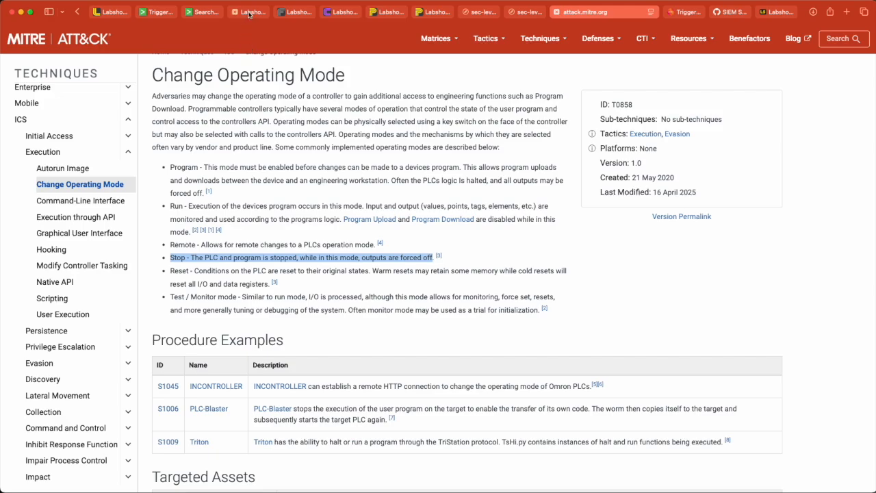
left_click(205, 12)
key("Return")
key("super+v")
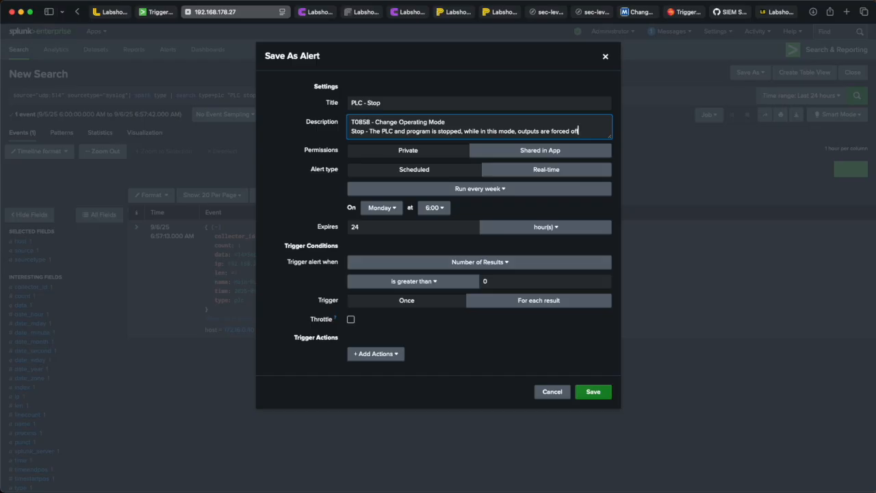
Step: Prefix the alert description with "Mitre Attack - "
double_click(360, 126)
left_click(370, 127)
type("Mitre Att")
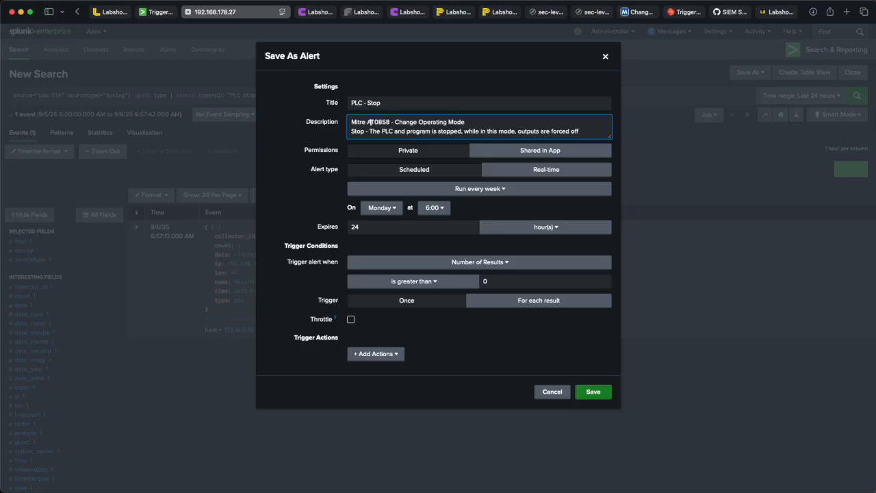
type("ack -")
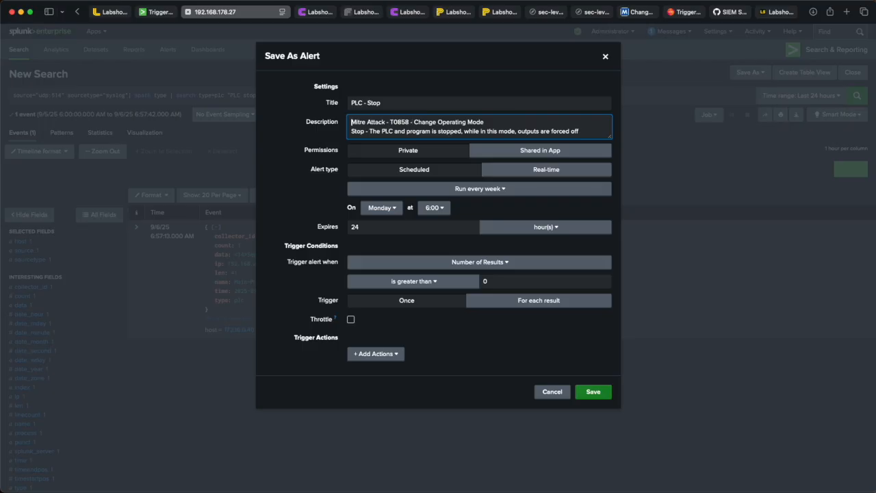
key("shift+super+Right")
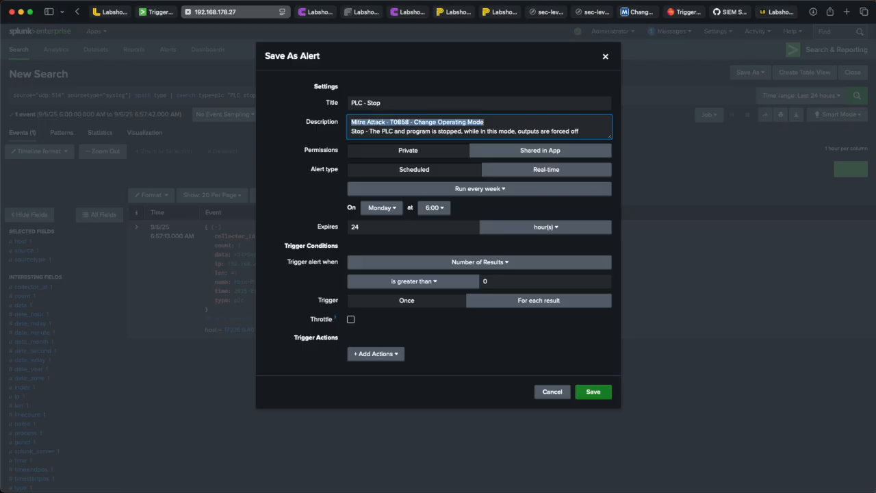
key("shift+Down")
key("shift+super+Right")
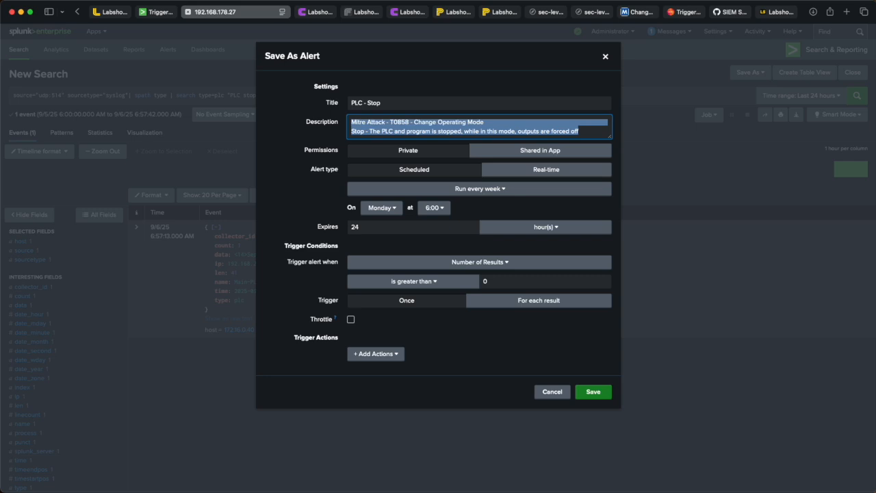
left_click(478, 171)
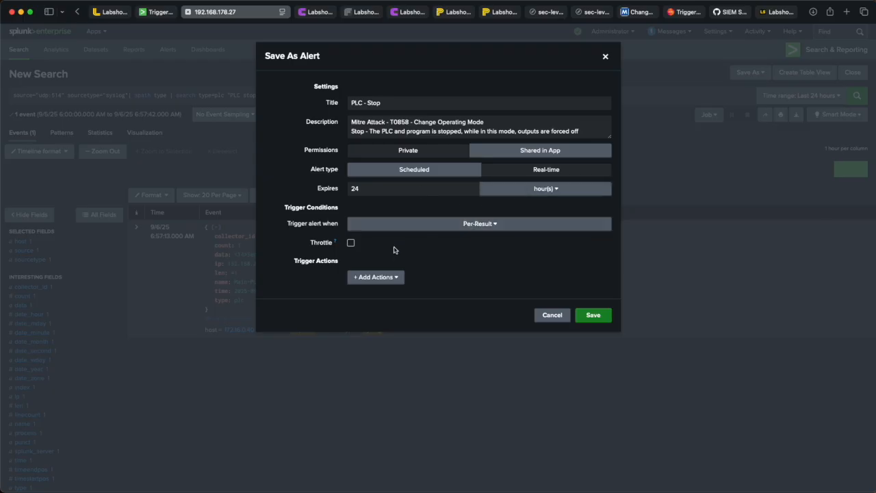
left_click(384, 278)
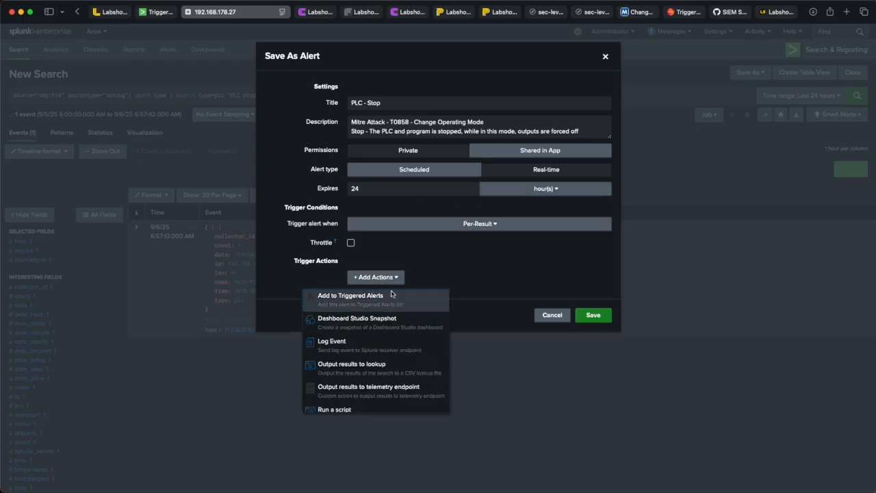
left_click(428, 172)
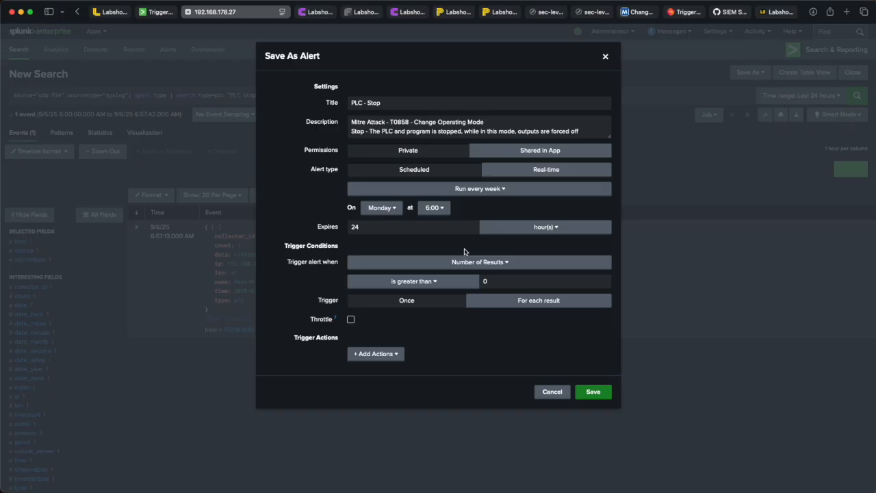
Step: Read the Splunk documentation page on triggered alerts and their listing categories
left_click(693, 12)
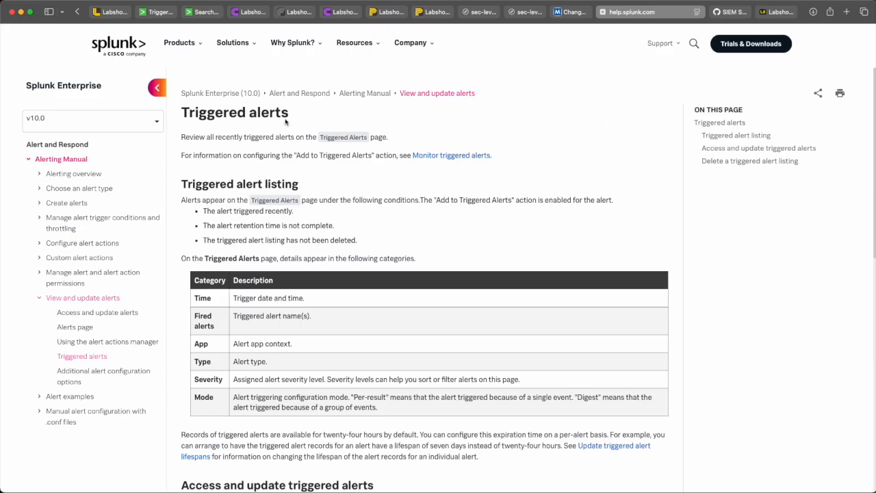
left_click(143, 118)
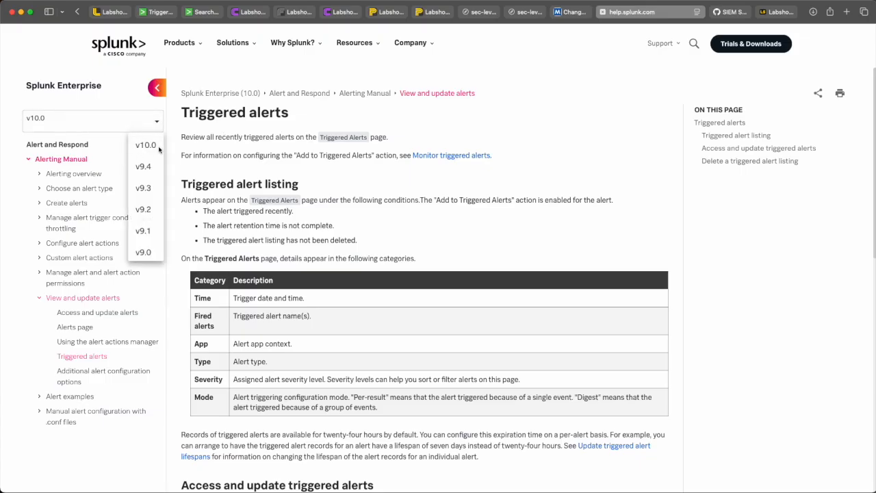
left_click(220, 136)
scroll(219, 135, "down", 1)
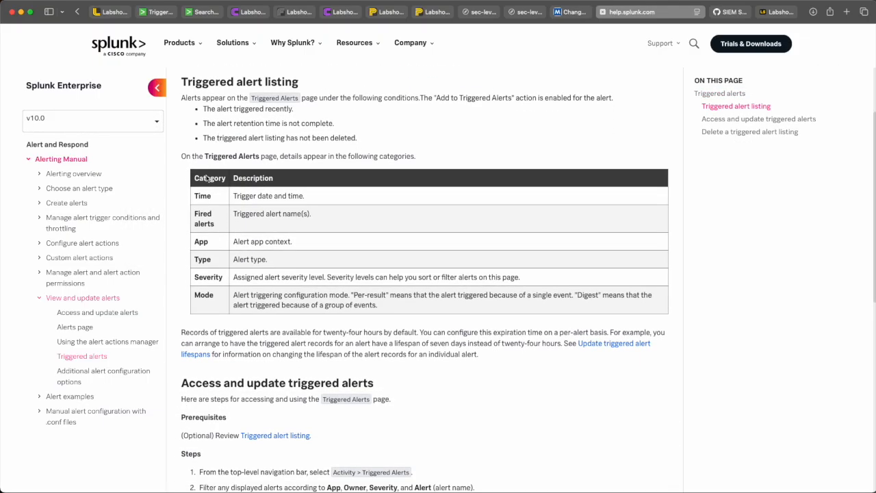
scroll(203, 261, "down", 10)
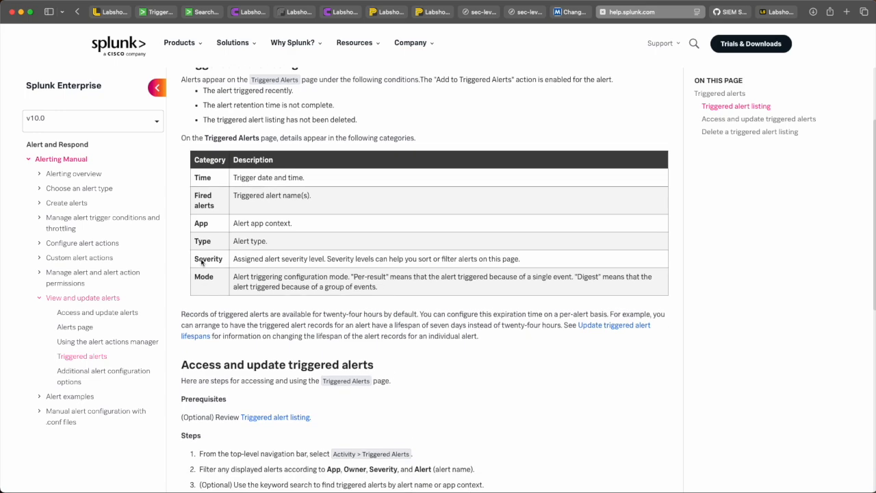
scroll(201, 262, "down", 1)
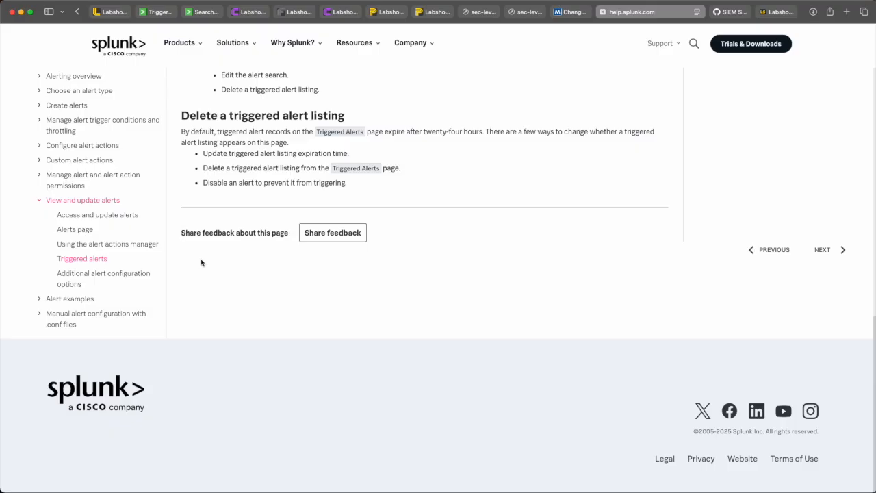
Step: Make the PLC - Stop alert real-time and add an Add to Triggered Alerts action with High severity
left_click(210, 12)
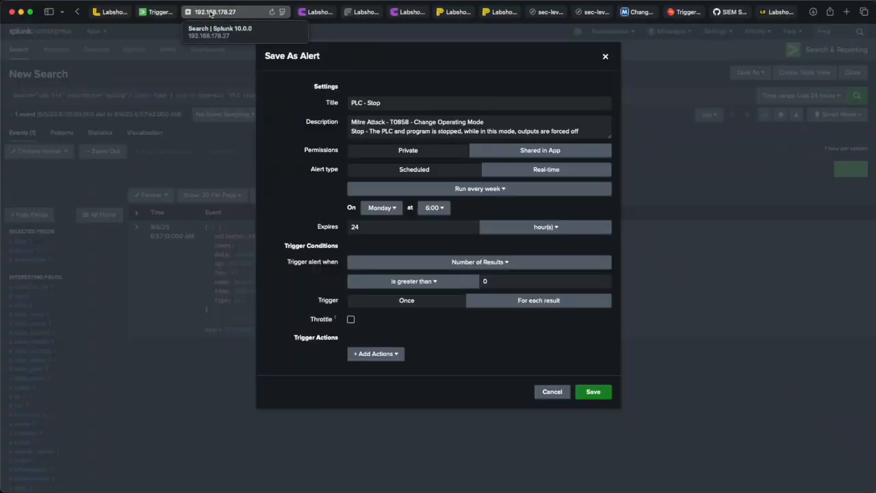
left_click(549, 170)
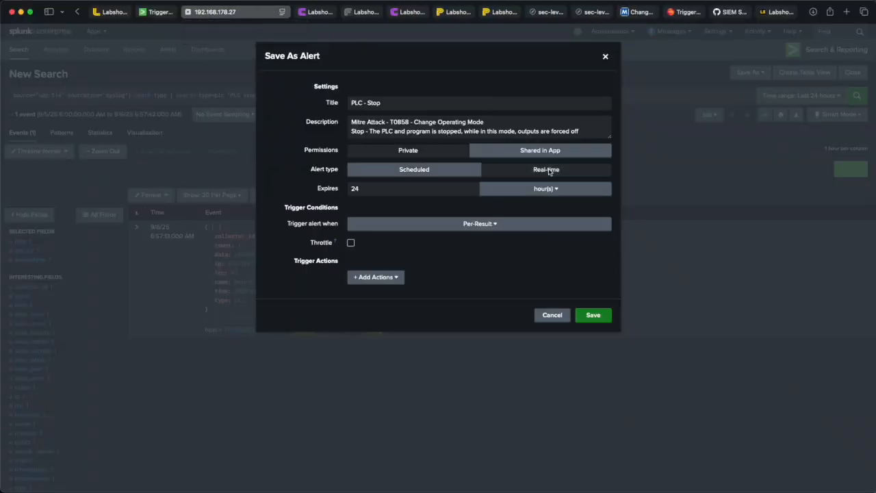
left_click(385, 280)
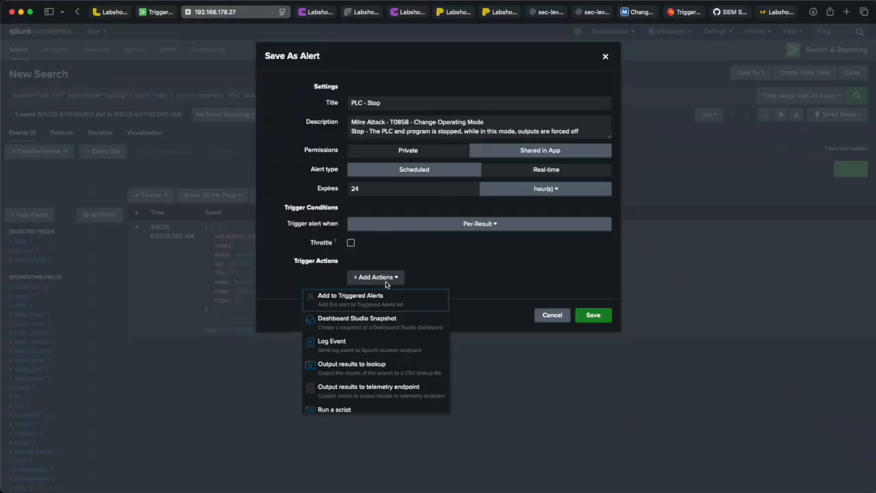
left_click(381, 296)
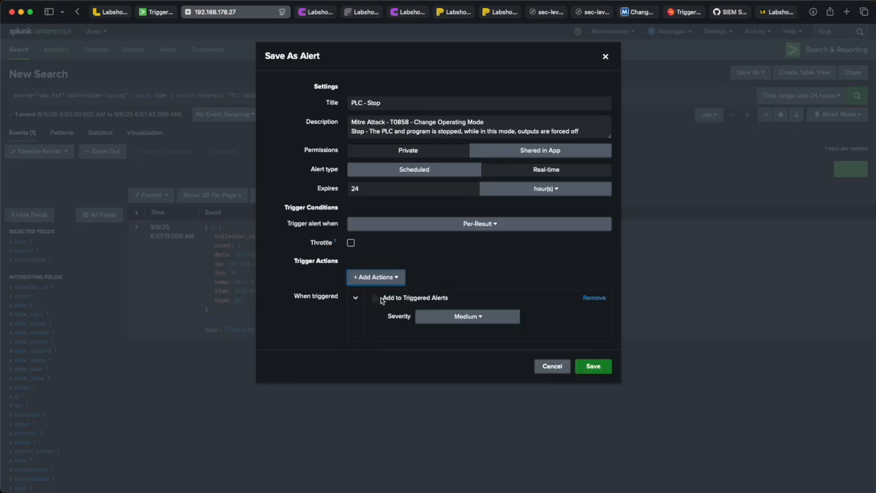
left_click(470, 317)
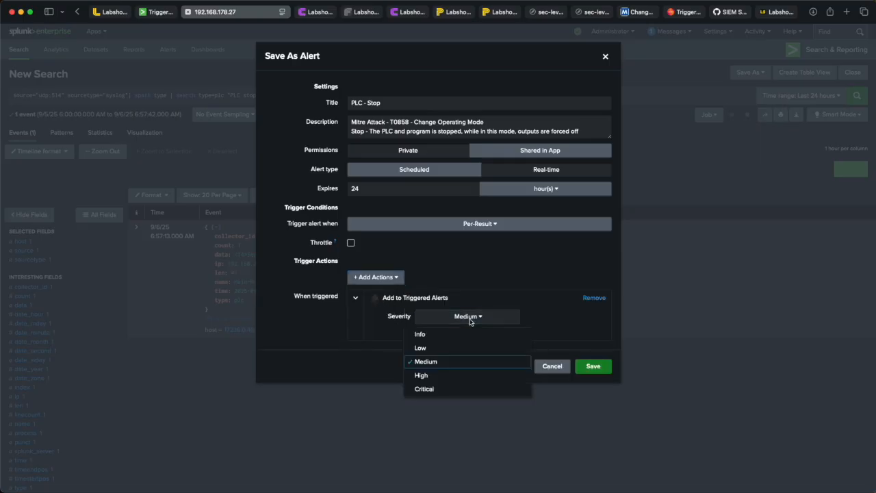
left_click(446, 378)
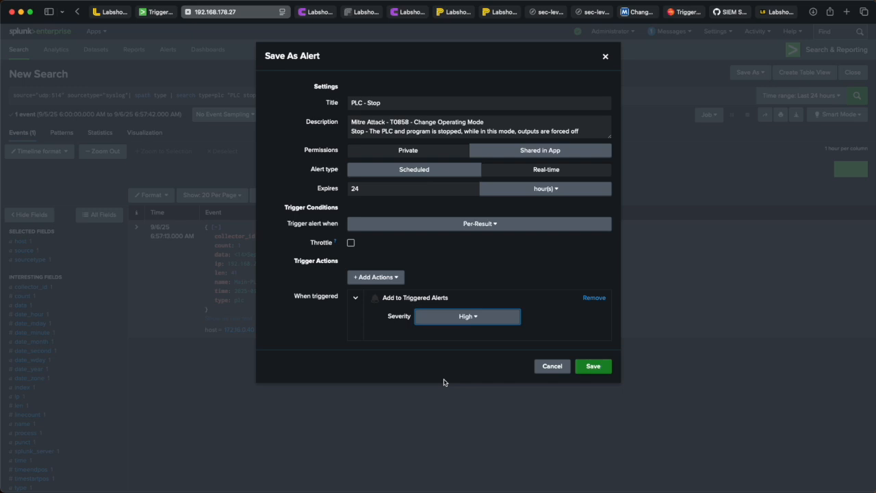
Step: Save the alert and open its alert page
left_click(601, 366)
left_click(593, 171)
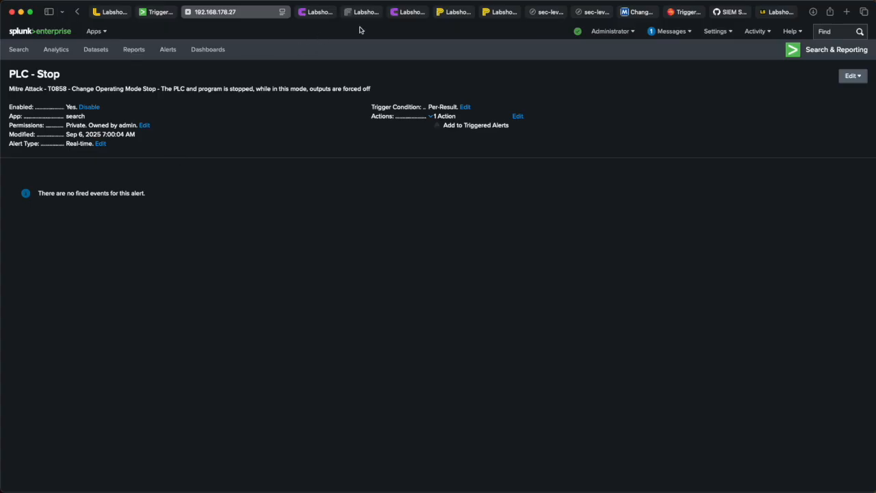
Step: Start the PLC in OpenPLC and stop it again to generate a PLC stop event
left_click(498, 11)
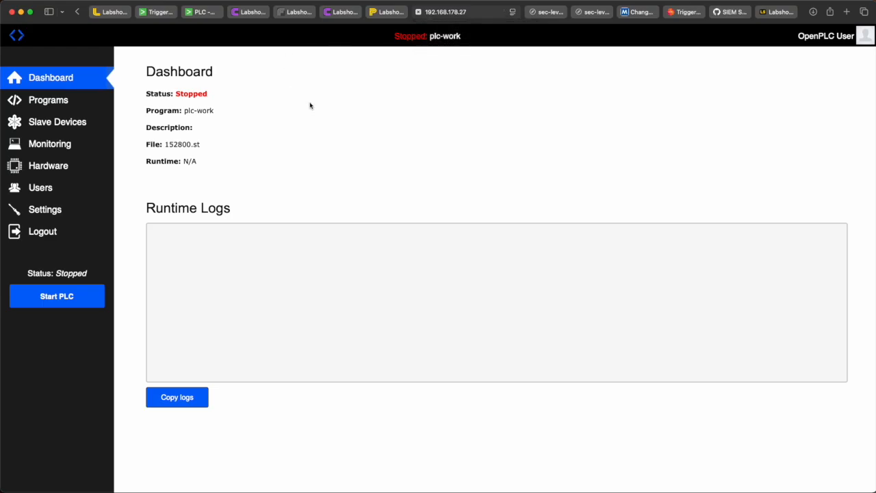
left_click(62, 304)
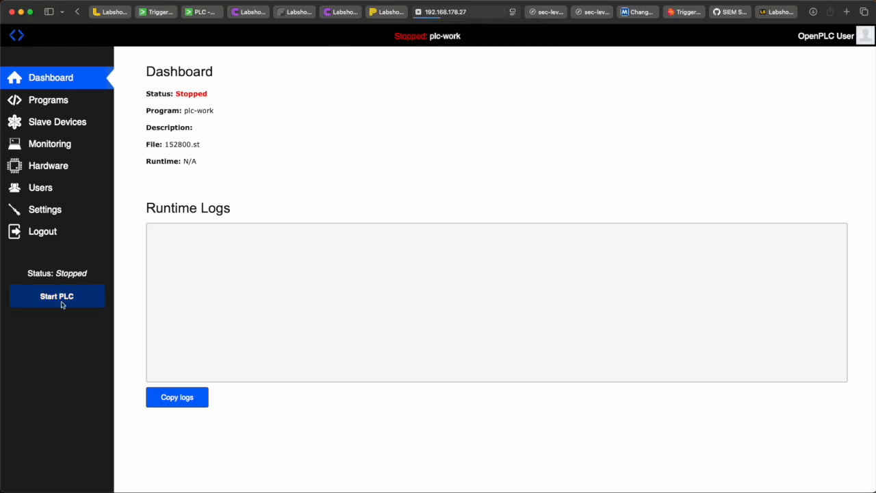
double_click(195, 97)
left_click(69, 303)
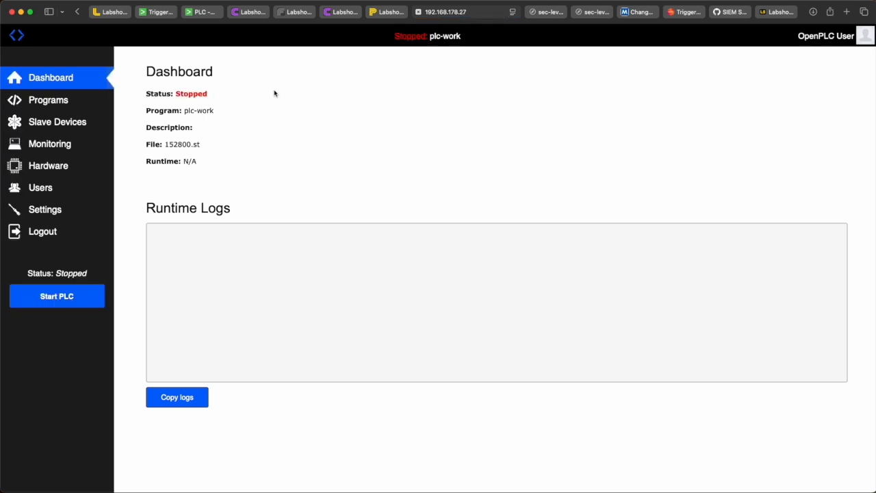
Step: Filter the collector's messages for "plc stop" to examine the PLC stop entries
left_click(258, 18)
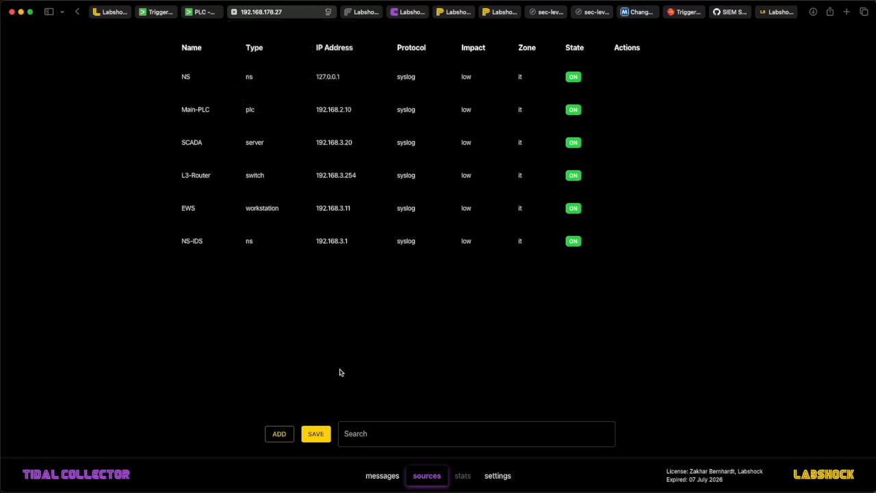
left_click(380, 477)
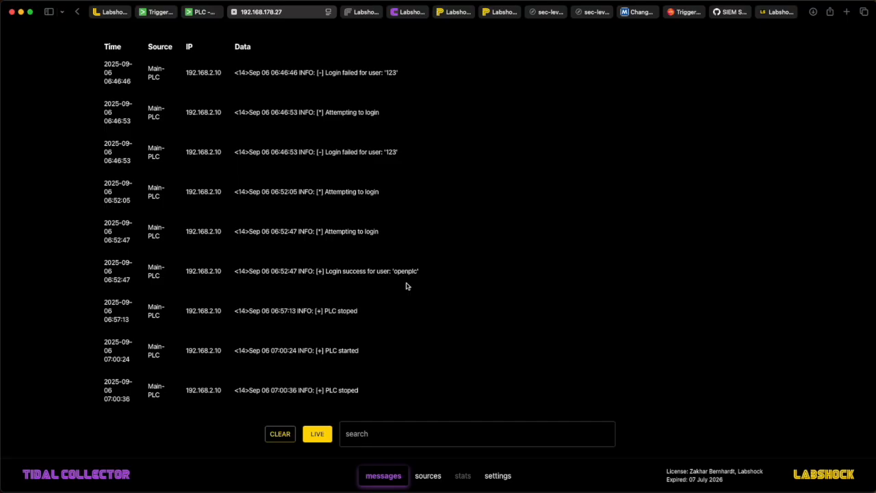
left_click(413, 430)
type("p")
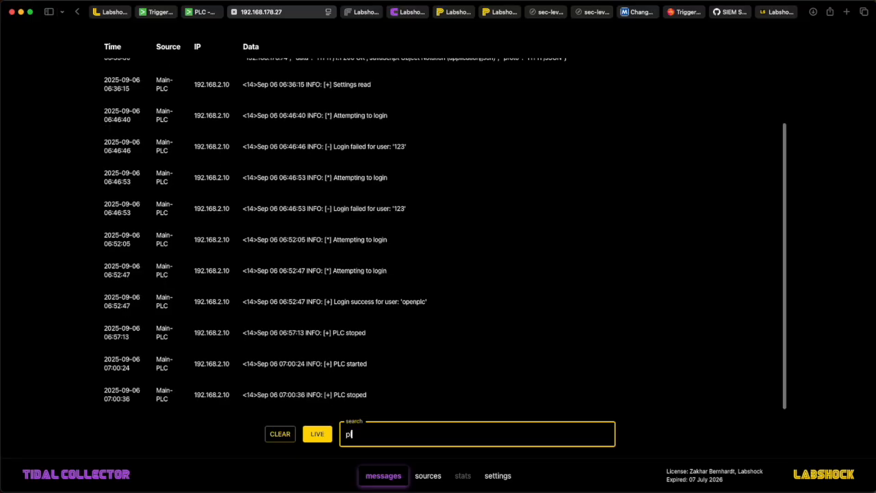
type("lc stop")
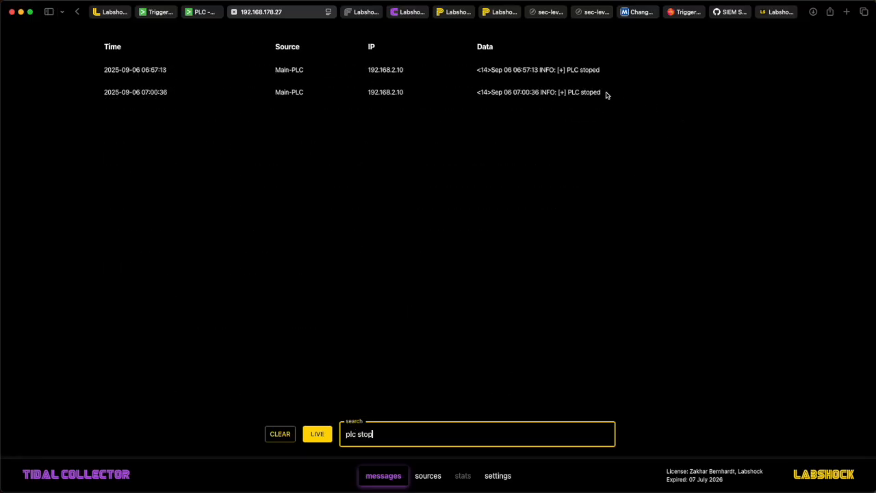
left_click_drag(603, 92, 217, 90)
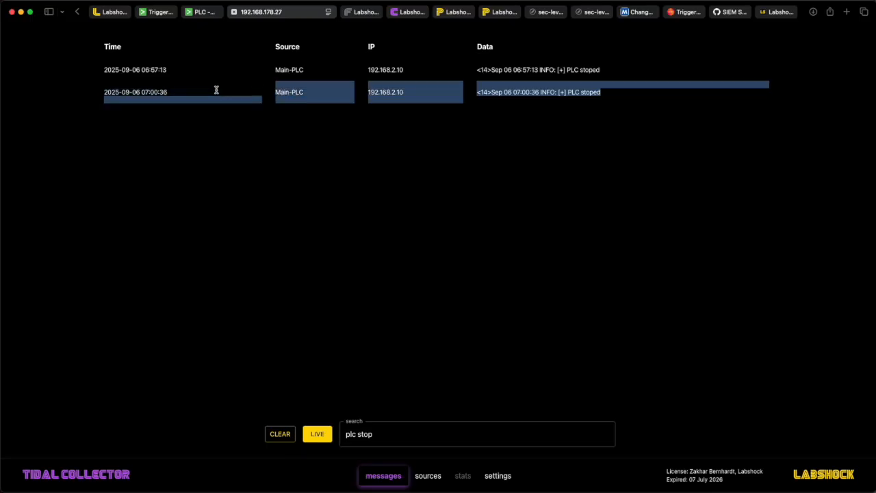
left_click(228, 143)
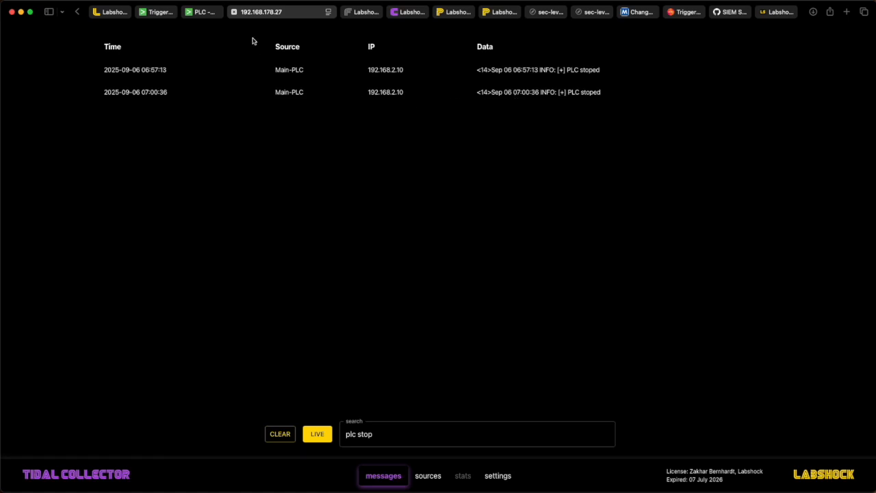
Step: Rerun the source="udp:514" sourcetype="syslog" search from search history and narrow it to type=plc
left_click(211, 15)
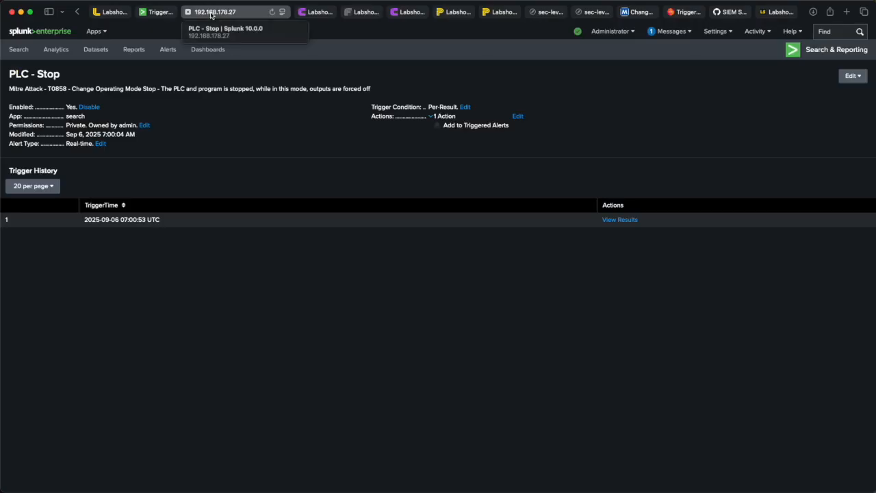
left_click(97, 31)
left_click(98, 64)
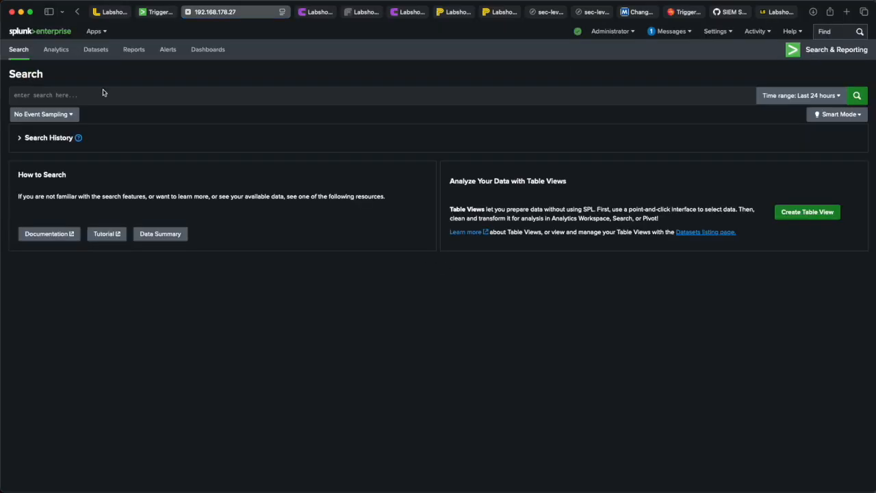
left_click(108, 98)
type("Stop – The PLC and program is stopped, while in this mode, outputs are forced off")
key("super+z")
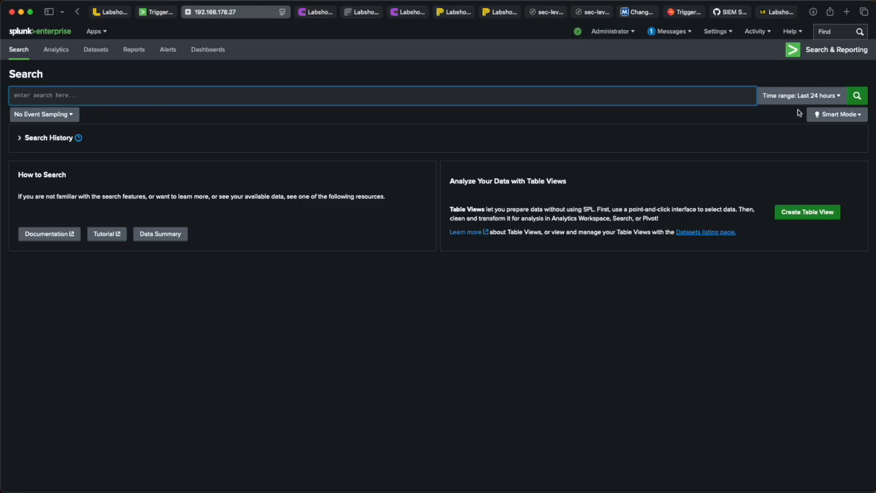
left_click(21, 138)
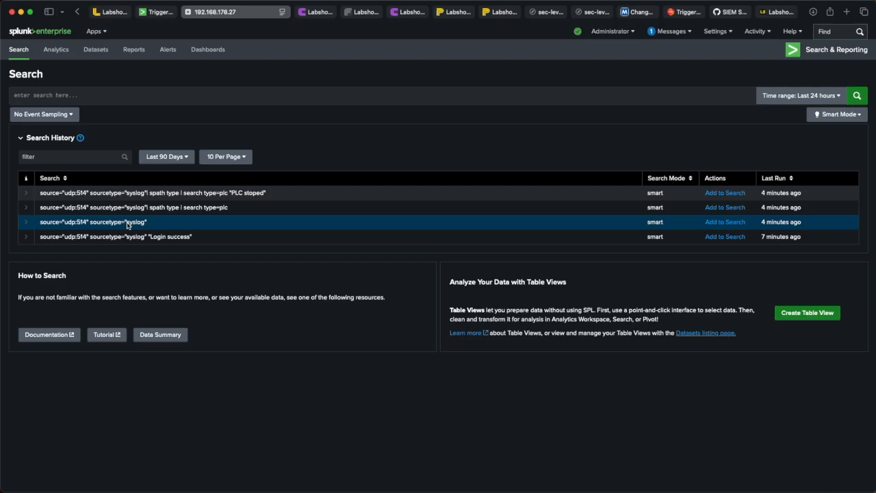
left_click(733, 222)
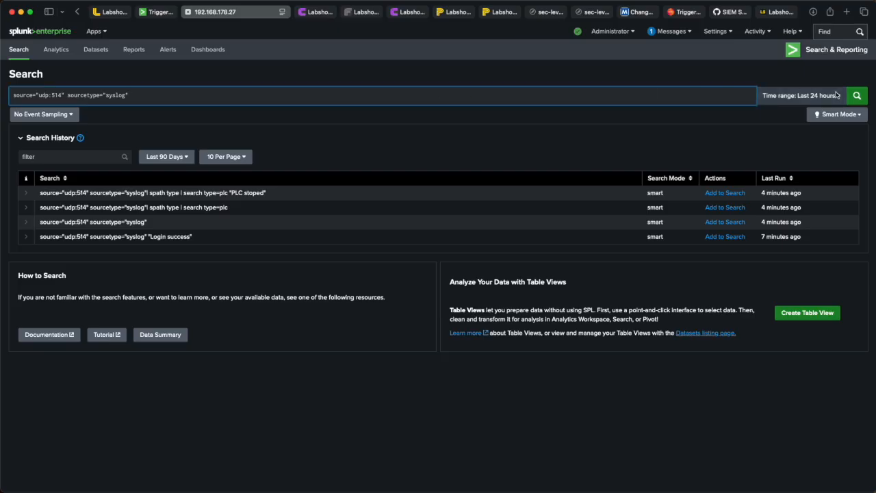
left_click(864, 97)
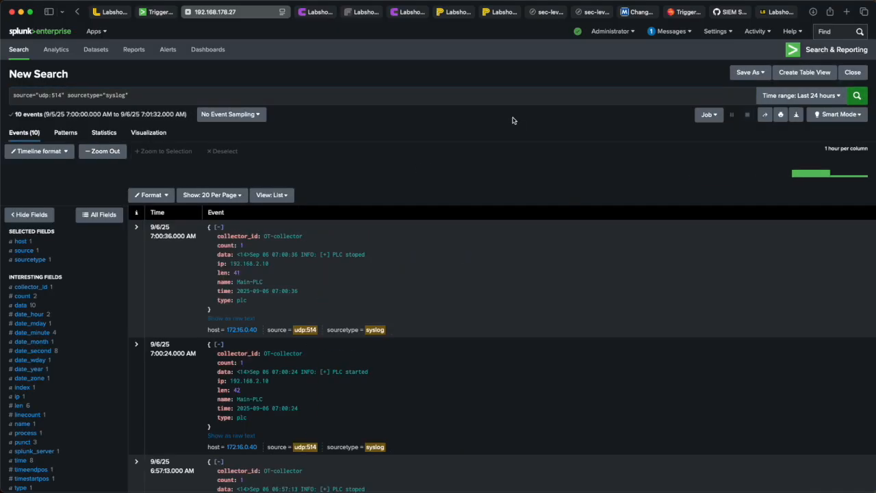
left_click(241, 300)
left_click(205, 317)
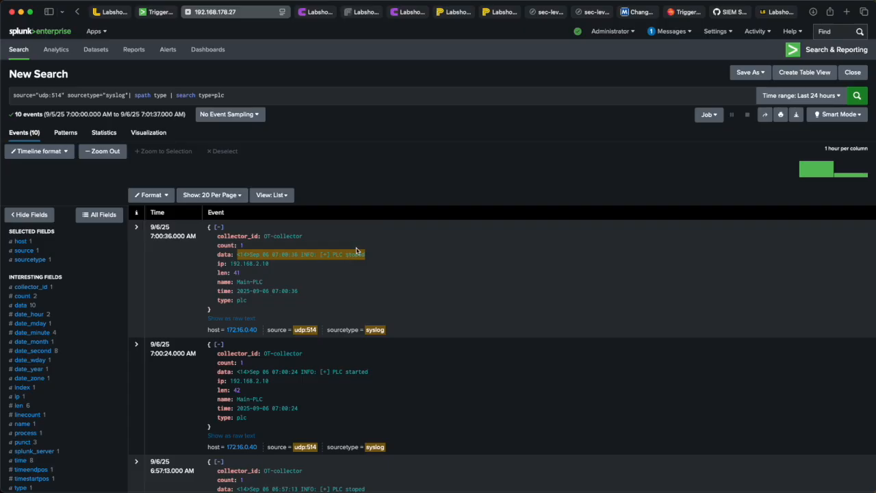
Step: Open Triggered Alerts and view the results of the fired PLC - Stop alert
left_click(756, 32)
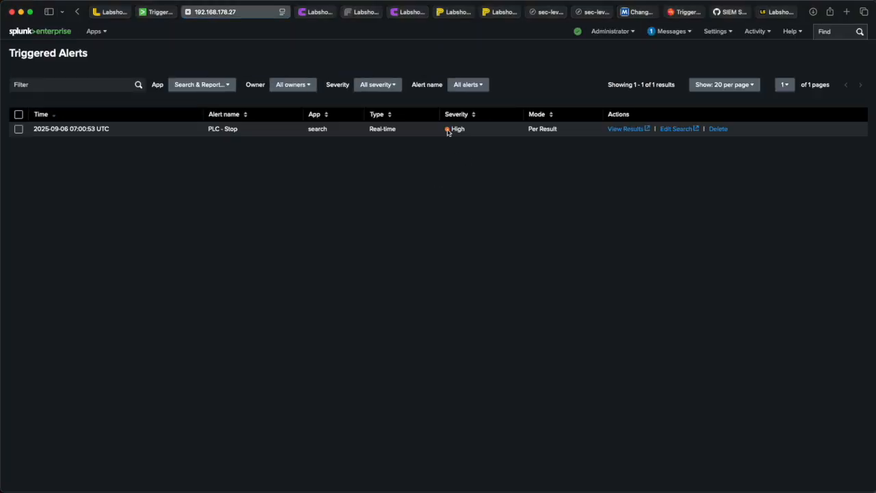
left_click_drag(208, 129, 243, 131)
double_click(458, 129)
left_click(626, 130)
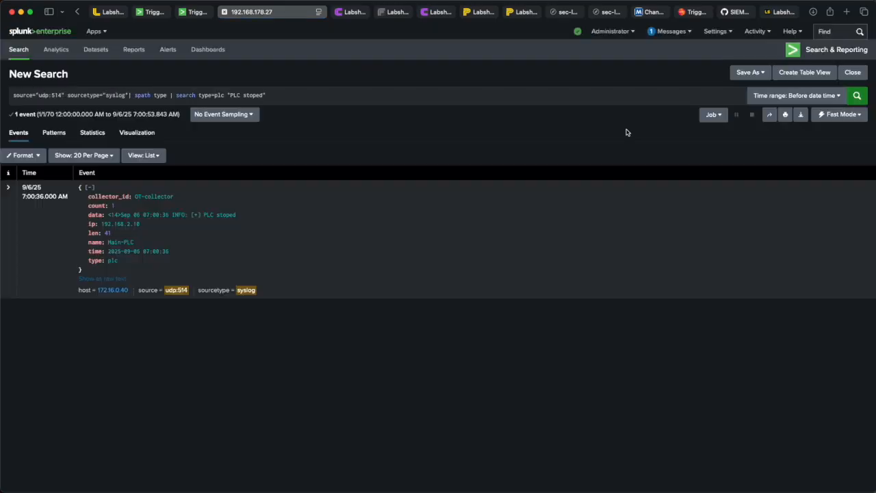
left_click_drag(237, 215, 202, 215)
left_click(222, 248)
left_click_drag(138, 270, 96, 199)
left_click(95, 198)
Step: Open the PLC - Stop alert's search editor to review its description and search, then close it
left_click(78, 12)
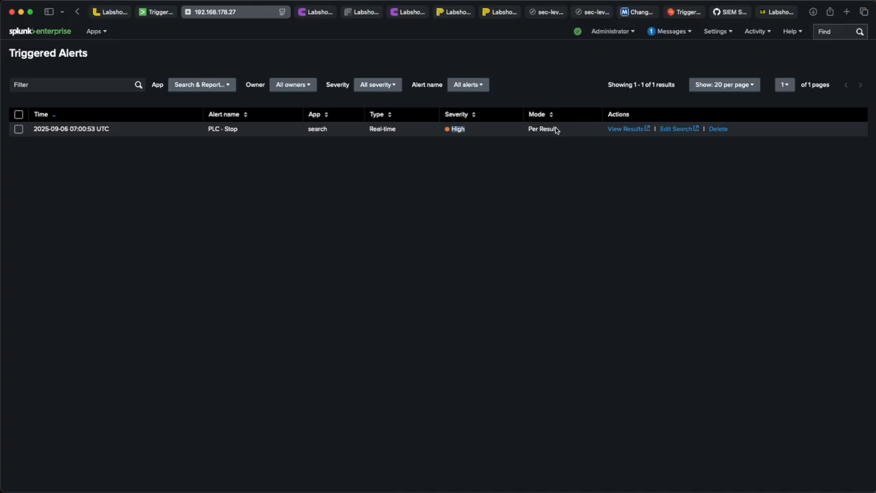
left_click(689, 129)
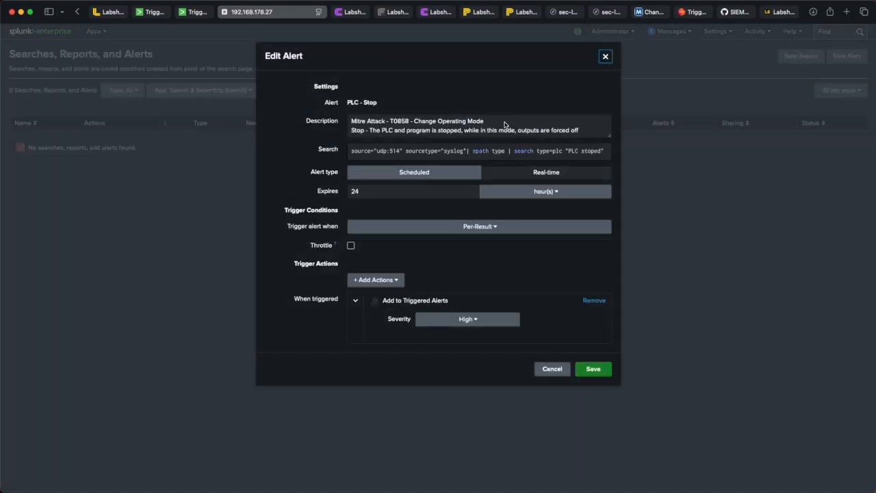
left_click_drag(580, 130, 346, 119)
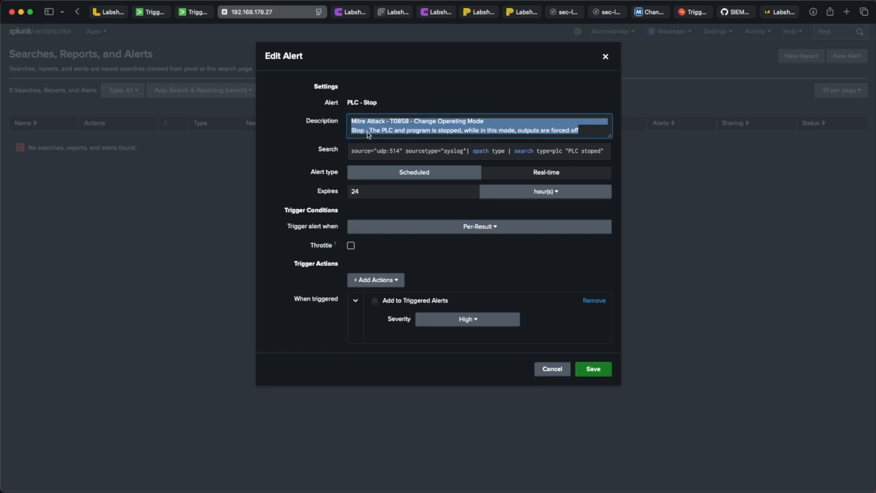
left_click(387, 152)
key("super+a")
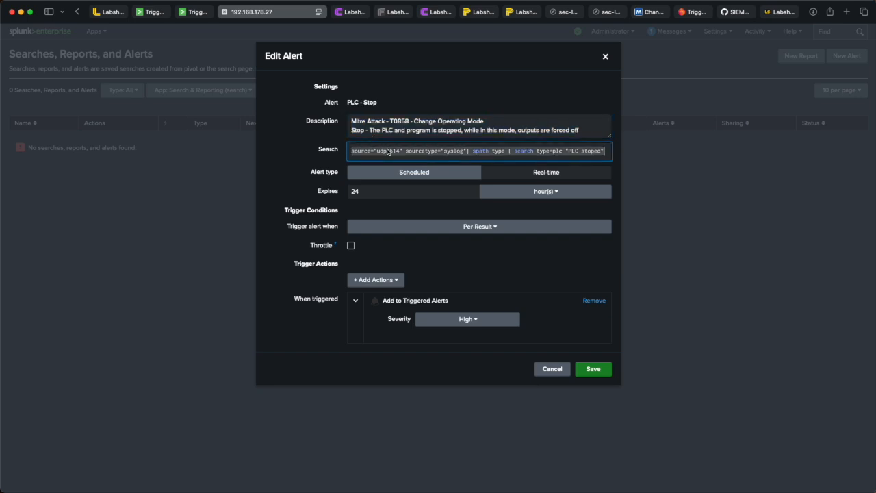
left_click(606, 57)
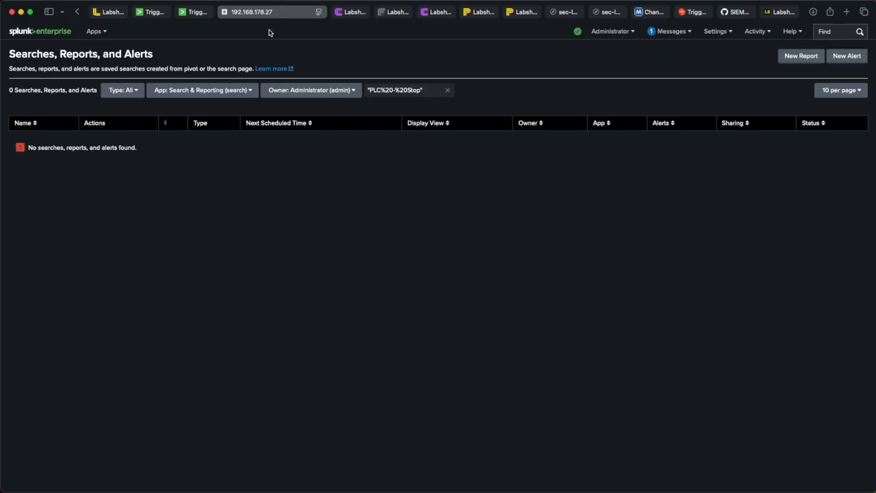
Step: Go to the MITRE ATT&CK ICS matrix, find "command" on the page, and open the Unauthorized Command Message technique
left_click(225, 12)
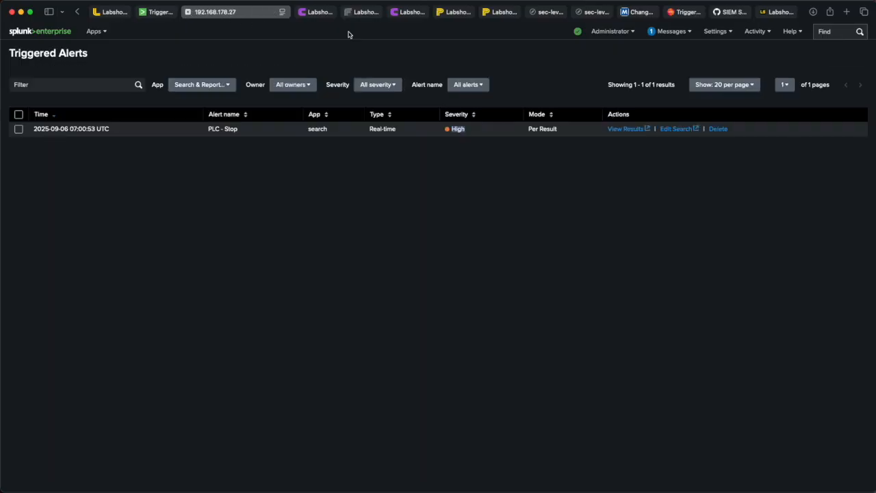
left_click(642, 12)
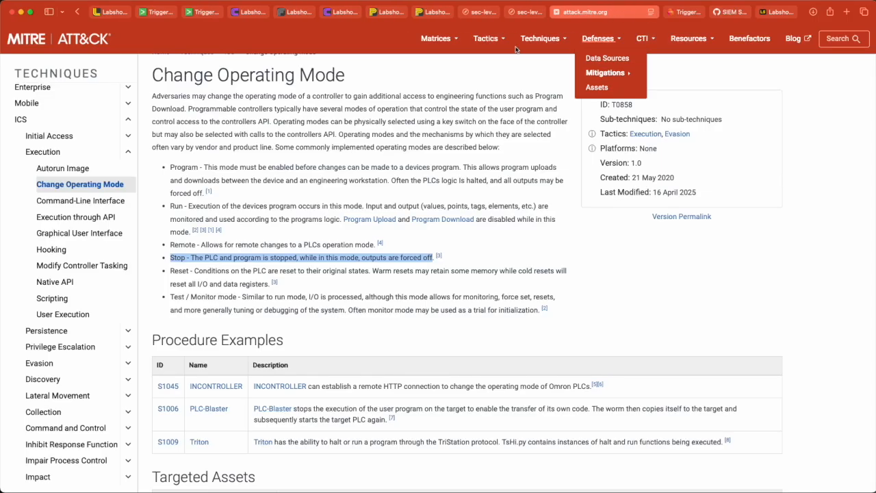
left_click(78, 12)
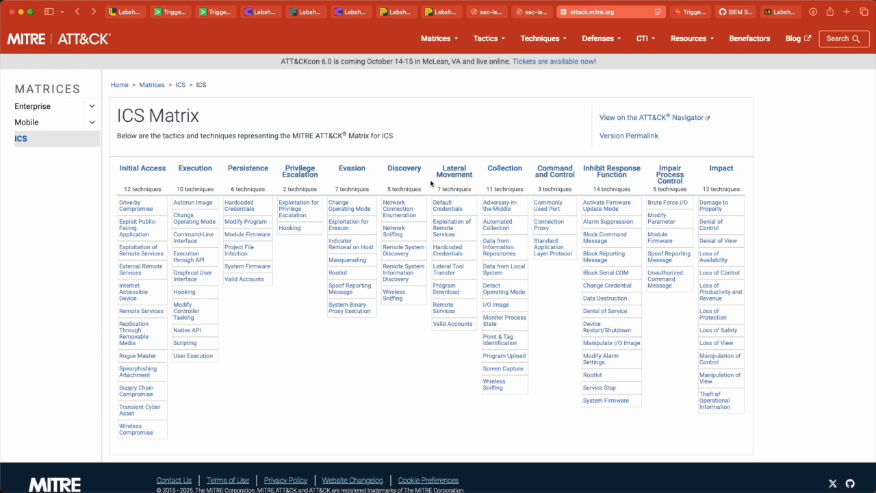
key("super+f")
type("comma")
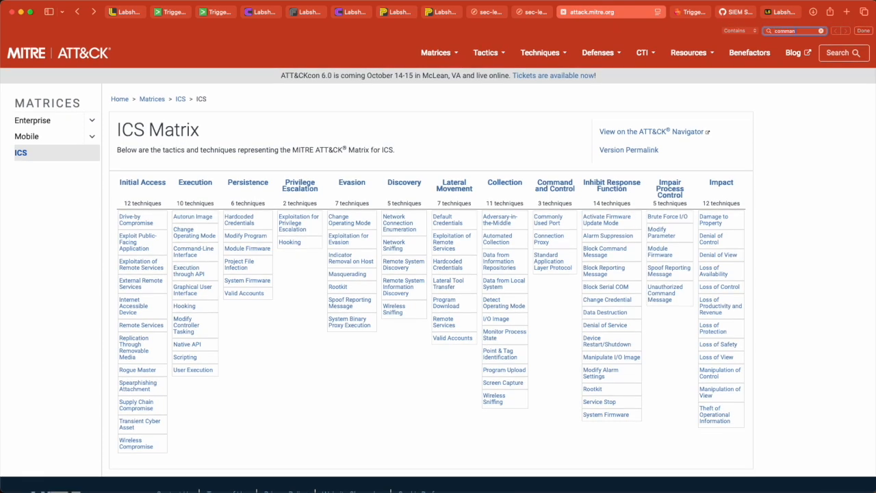
type("n")
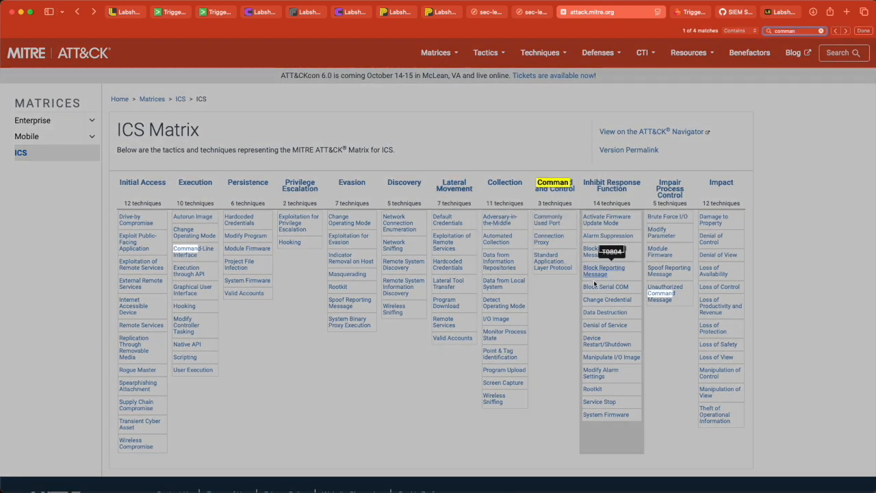
left_click(673, 349)
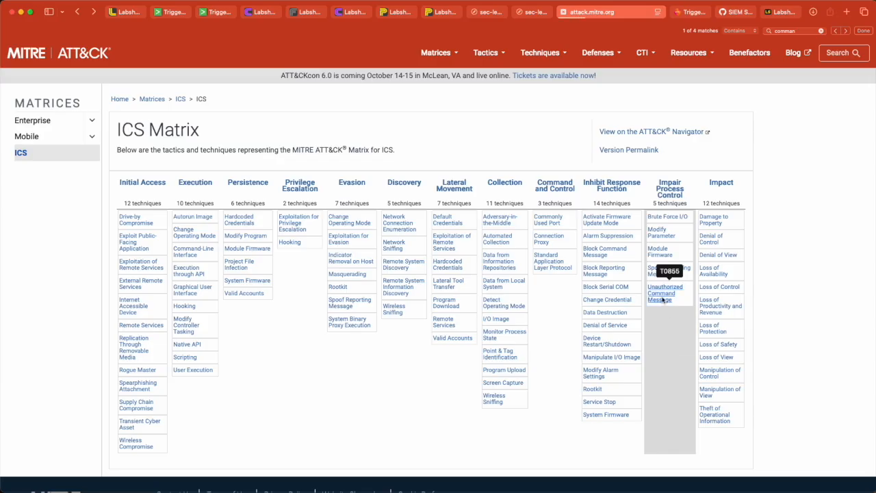
left_click(663, 298)
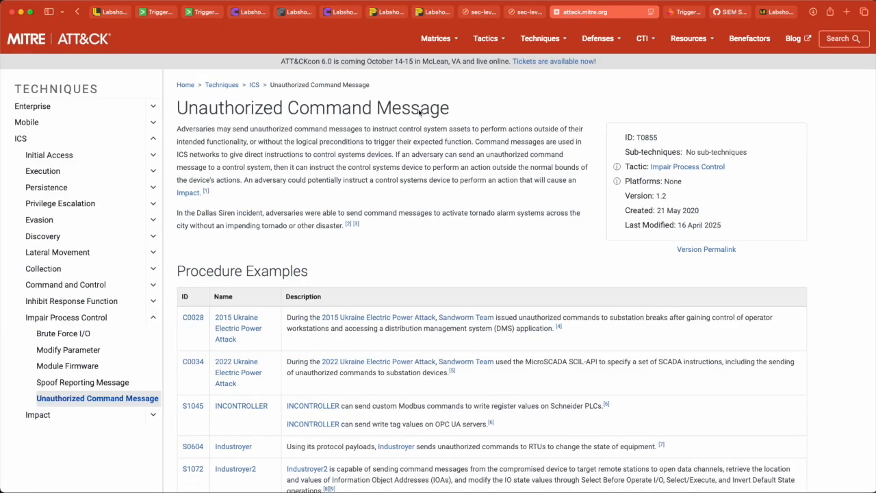
Step: Read the Unauthorized Command Message description and its procedure examples
left_click_drag(177, 132, 330, 132)
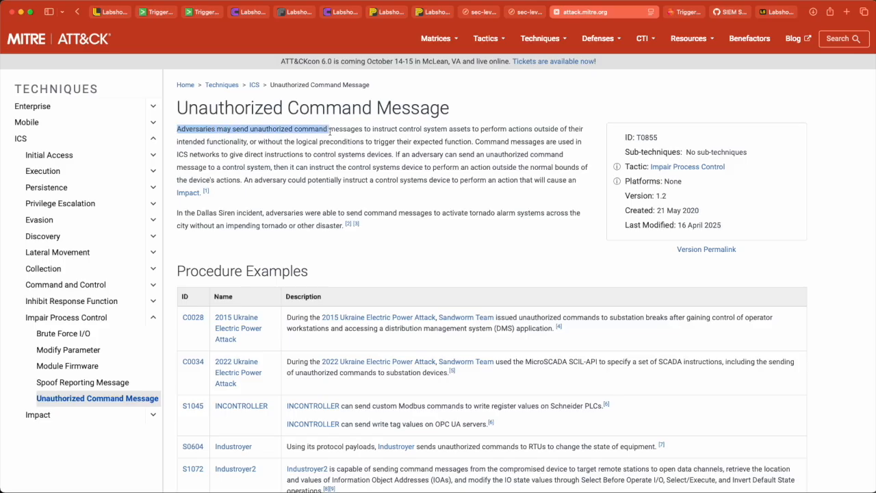
left_click(416, 131)
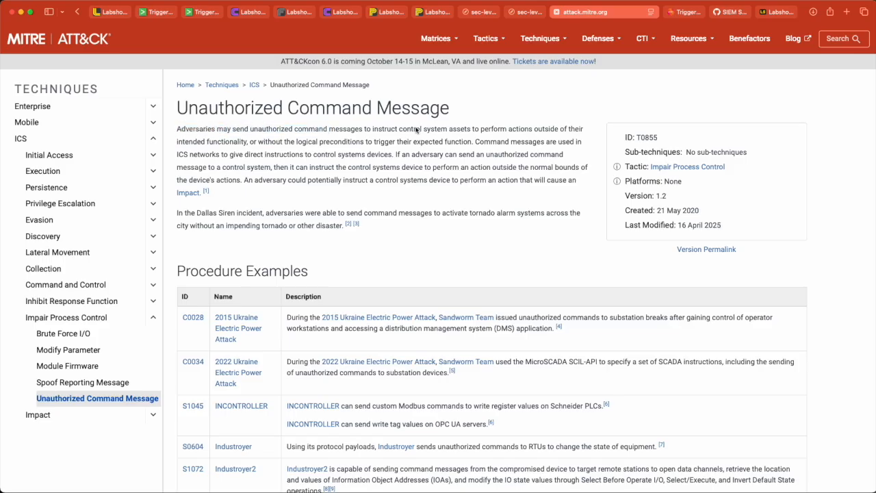
scroll(416, 131, "down", 10)
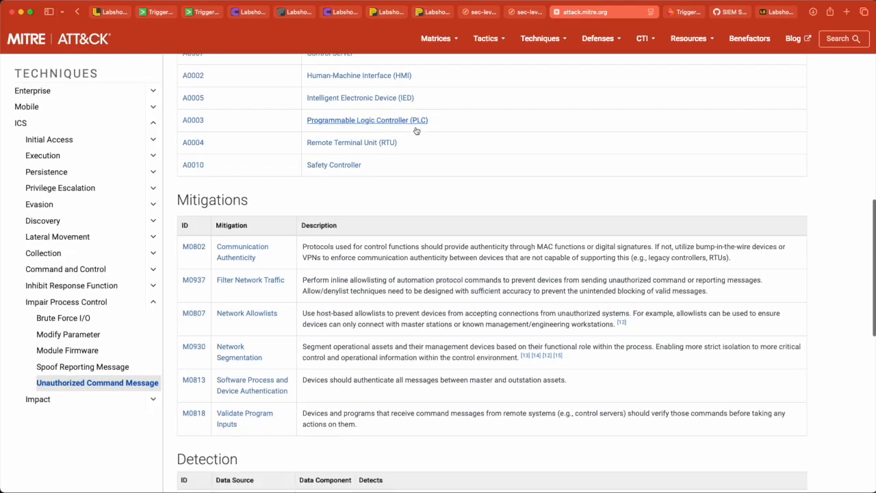
scroll(416, 130, "up", 10)
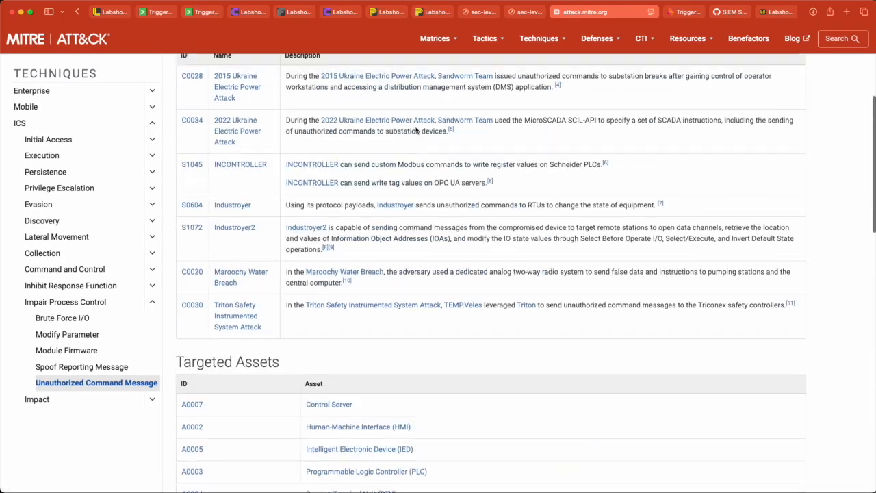
left_click_drag(312, 130, 243, 131)
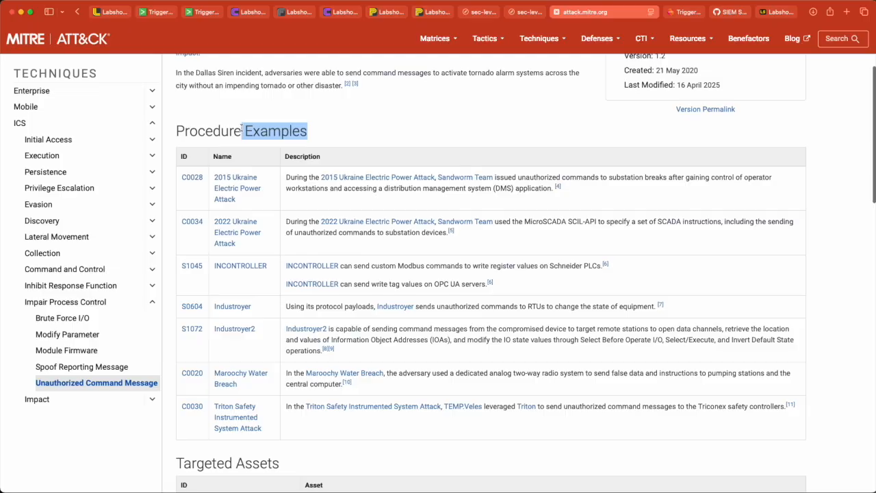
scroll(233, 253, "down", 1)
left_click_drag(234, 253, 234, 212)
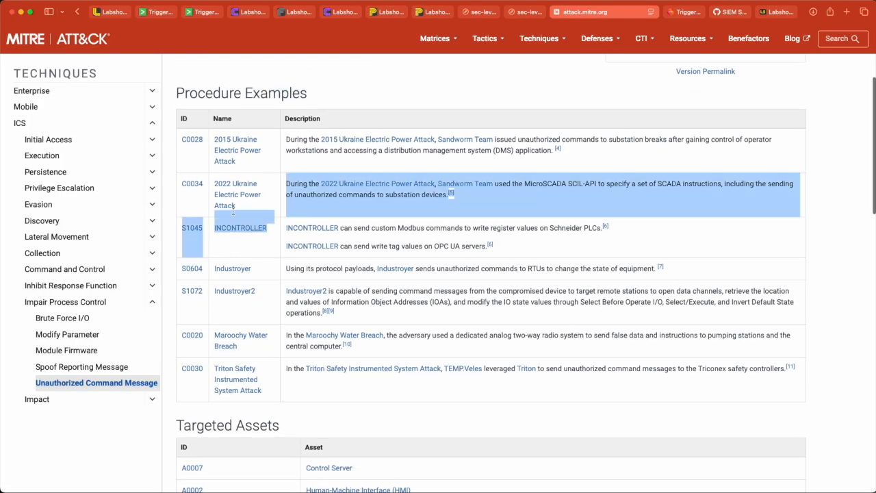
left_click(233, 212)
scroll(233, 217, "down", 1)
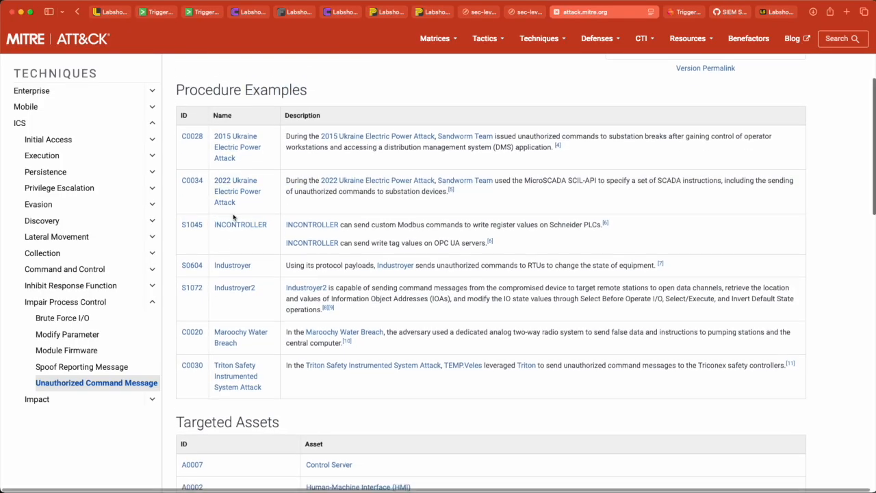
Step: Review the technique's targeted assets, mitigations and detection guidance
scroll(230, 218, "down", 5)
left_click_drag(287, 168, 184, 167)
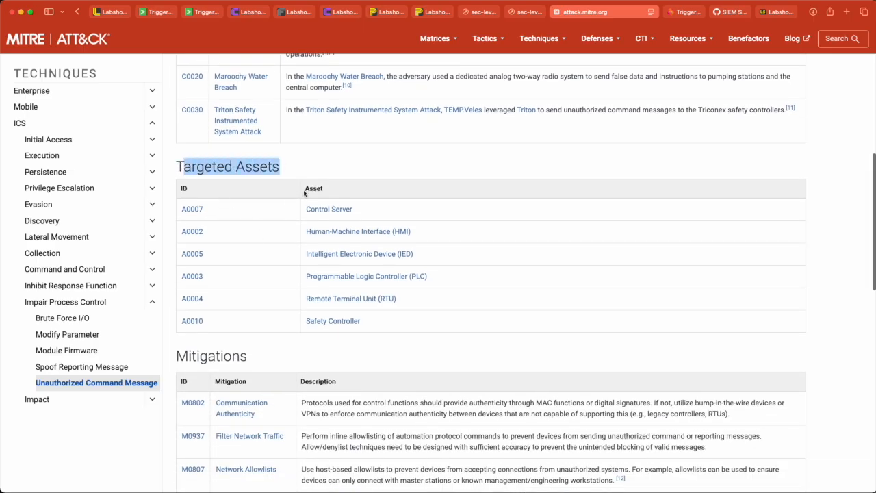
scroll(333, 329, "down", 2)
scroll(335, 350, "down", 7)
scroll(334, 350, "down", 5)
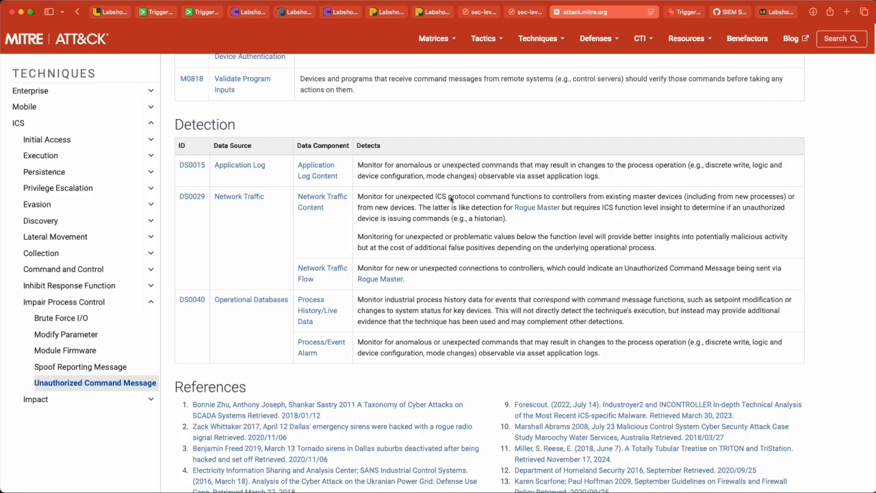
left_click_drag(510, 199, 360, 198)
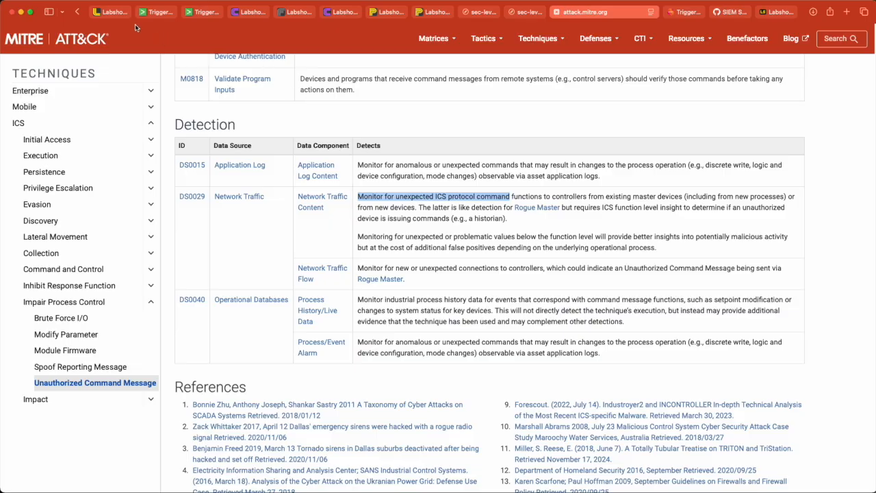
Step: Close the extra browser tabs no longer needed
left_click(116, 13)
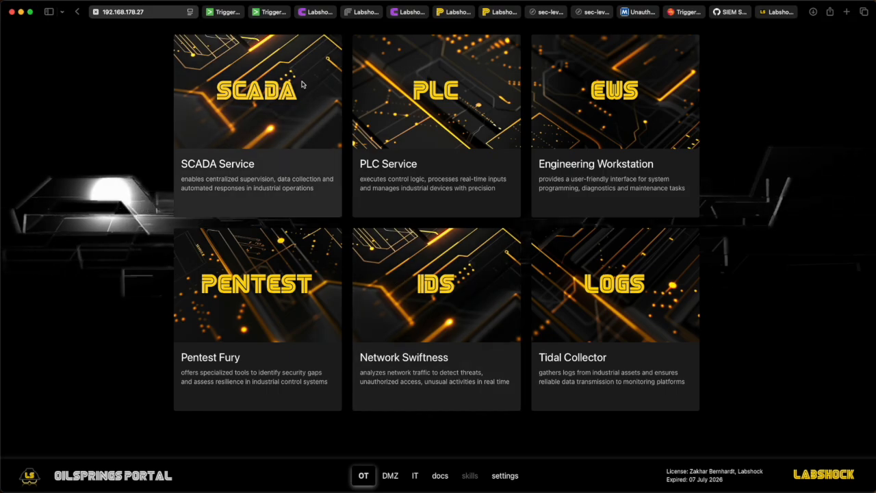
left_click(302, 13)
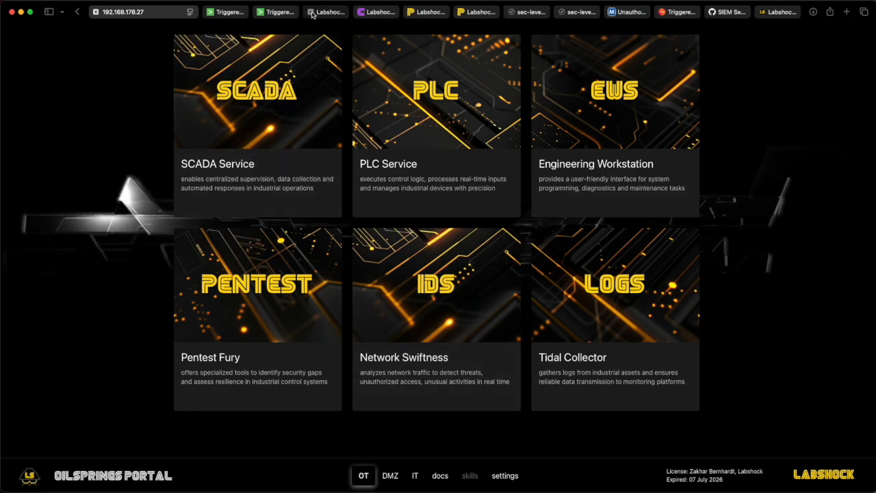
left_click(303, 13)
left_click(321, 13)
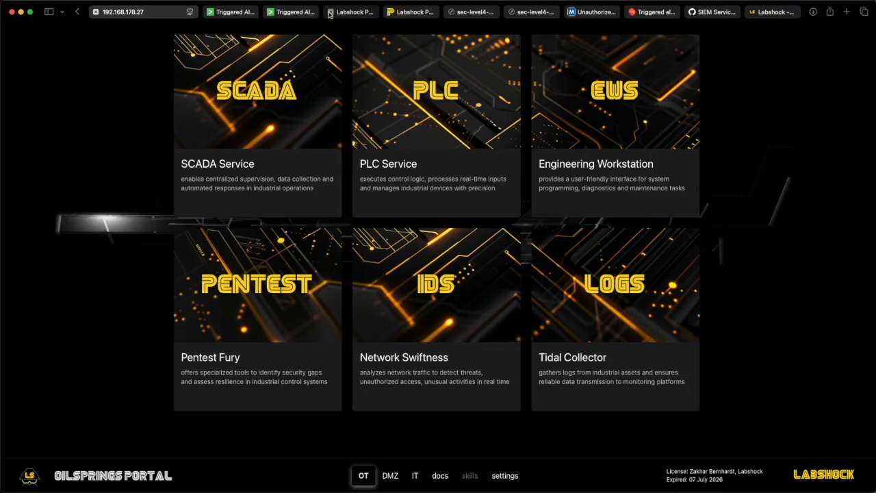
left_click(331, 13)
left_click(346, 12)
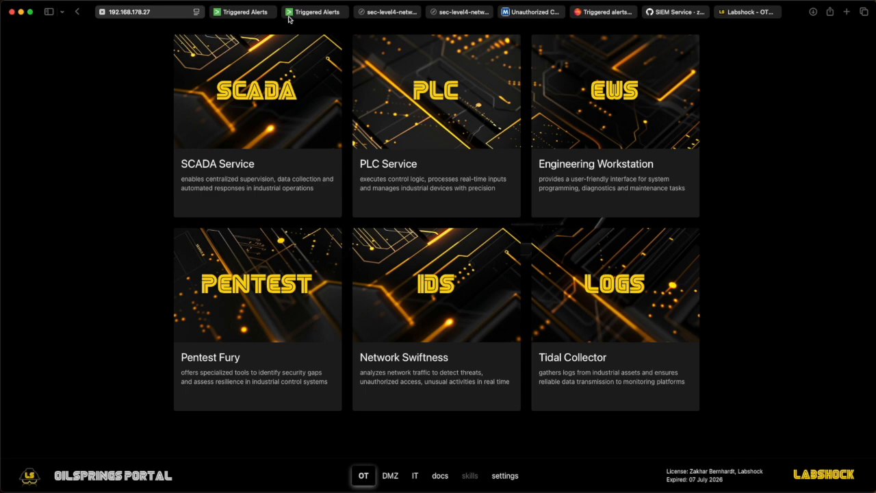
left_click(221, 12)
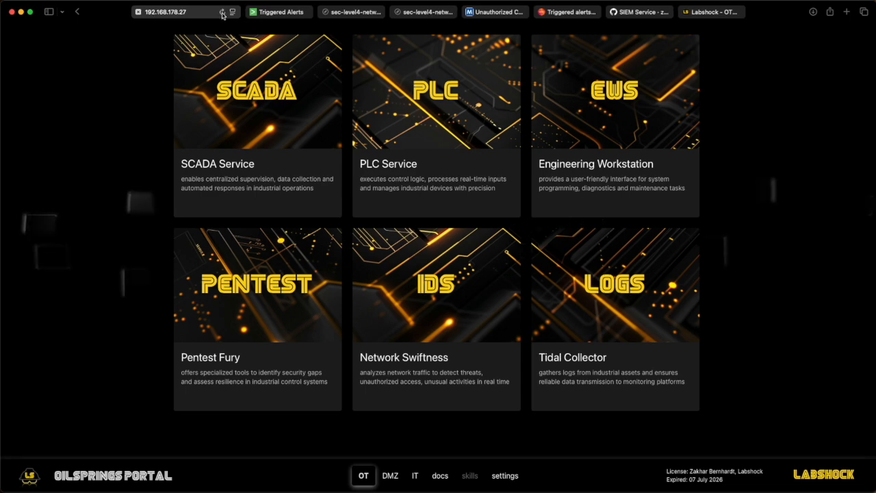
Step: View the Labshock network diagram of syslog flows to the SIEM, then return to the portal
left_click(354, 13)
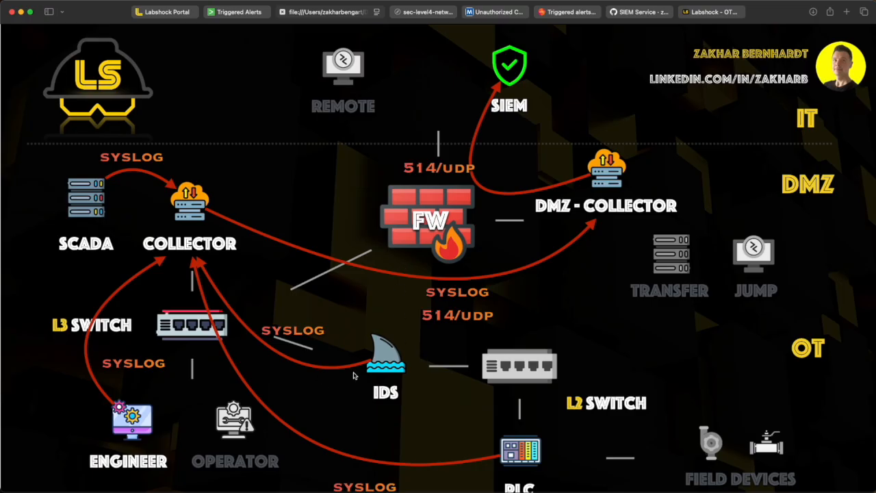
scroll(527, 453, "down", 2)
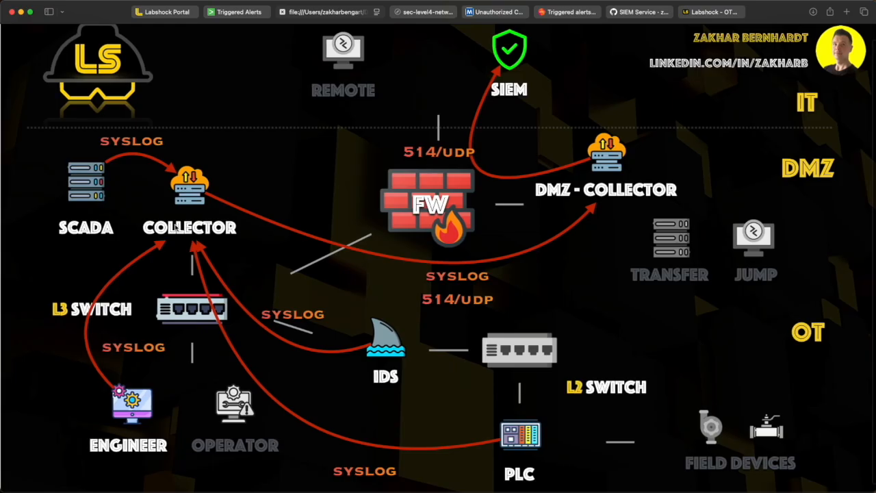
left_click(180, 12)
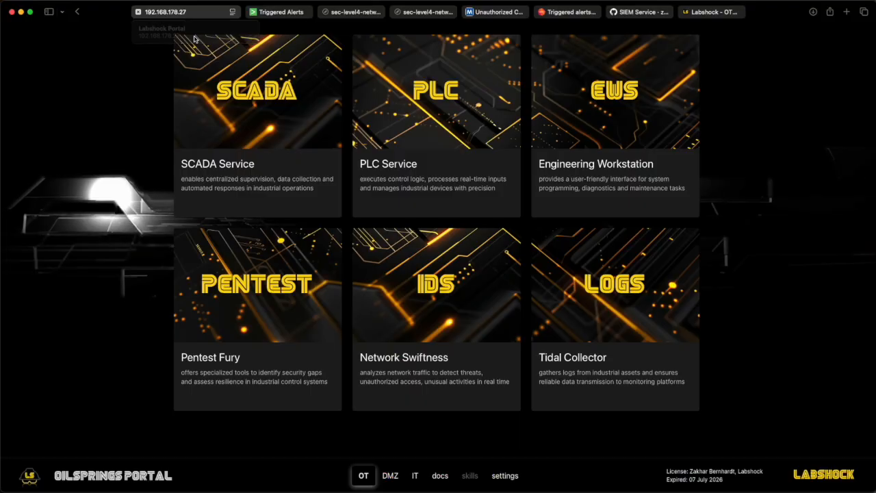
Step: Open the IDS Live Packets view and inspect the syslog fields of the PLC started packet
left_click(439, 292)
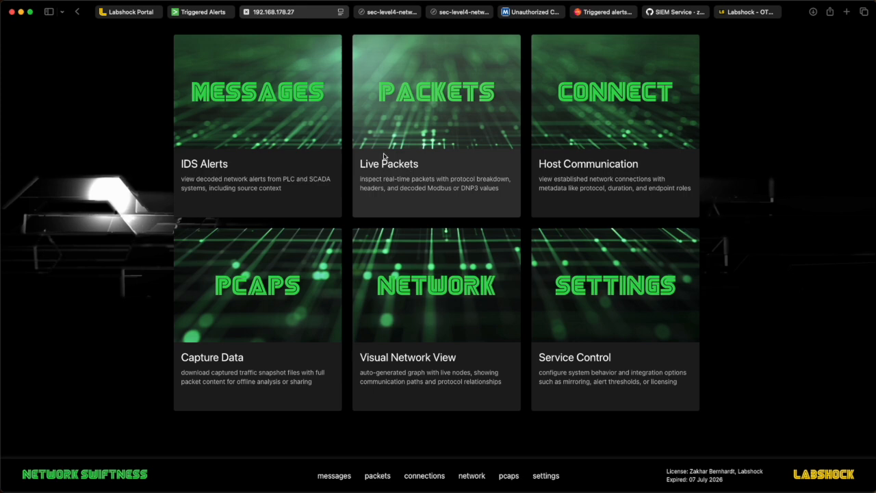
left_click(396, 133)
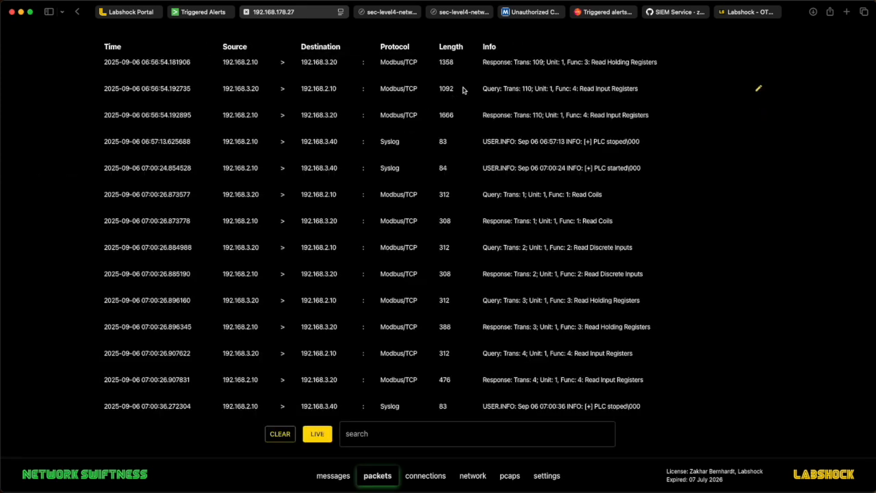
scroll(627, 228, "down", 1)
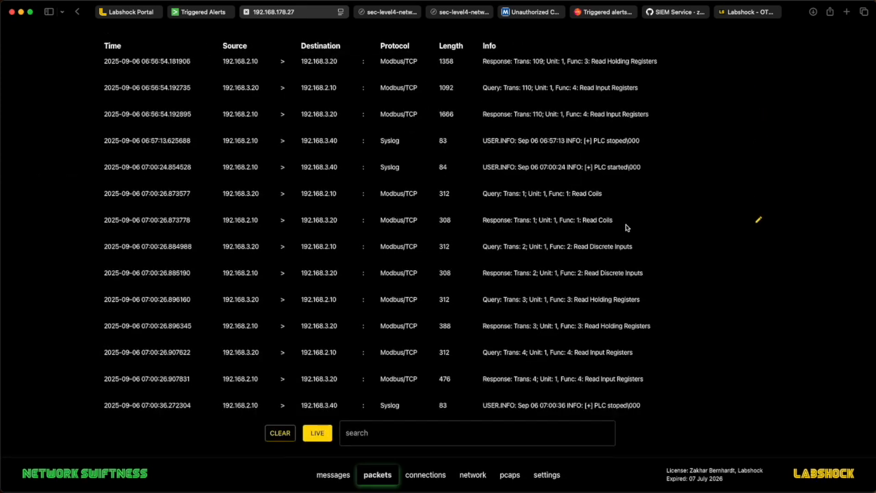
scroll(627, 227, "up", 1)
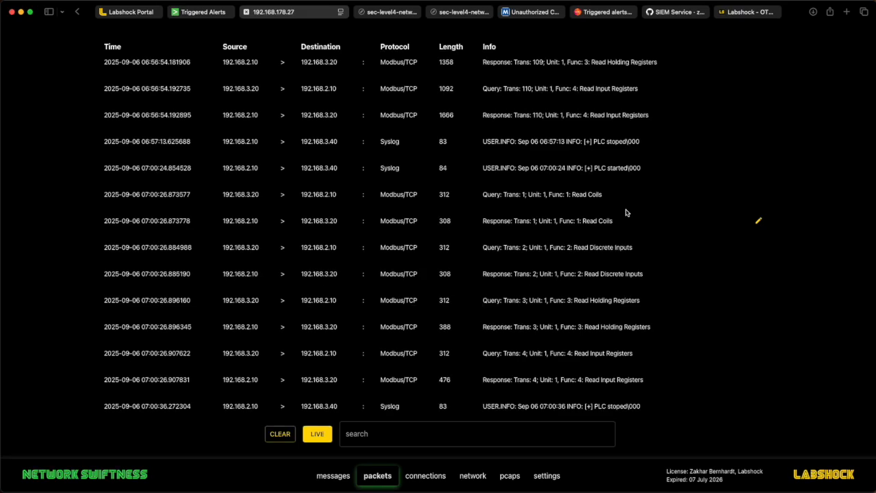
left_click(758, 169)
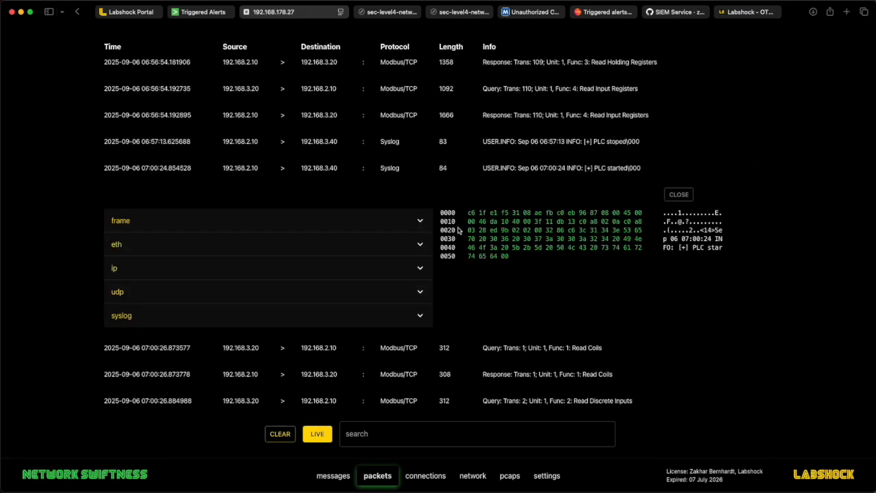
left_click(419, 318)
scroll(417, 319, "down", 2)
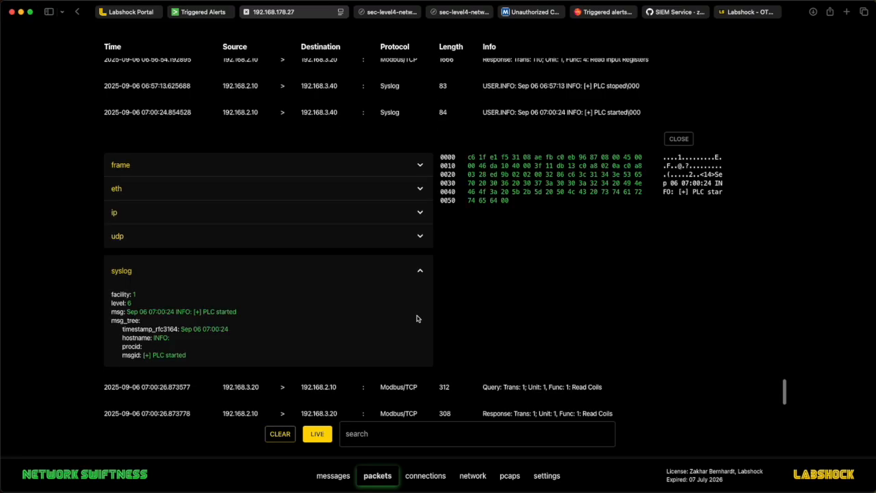
left_click_drag(187, 353, 143, 354)
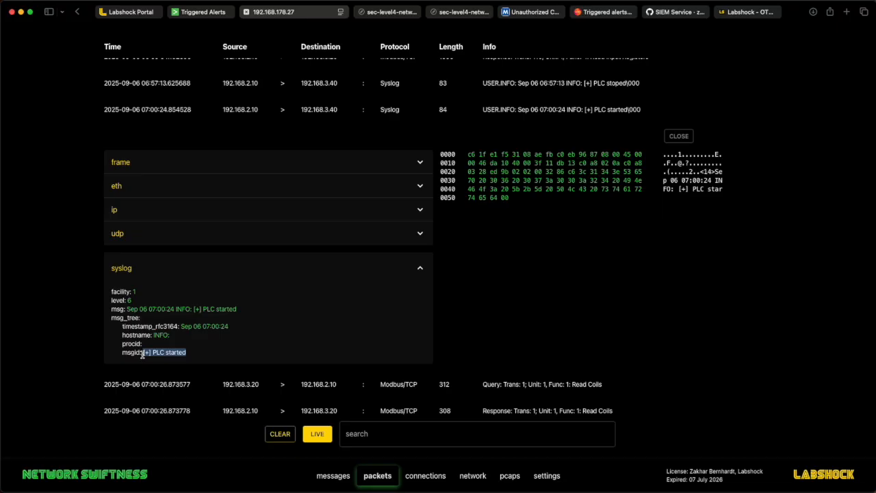
scroll(322, 359, "down", 5)
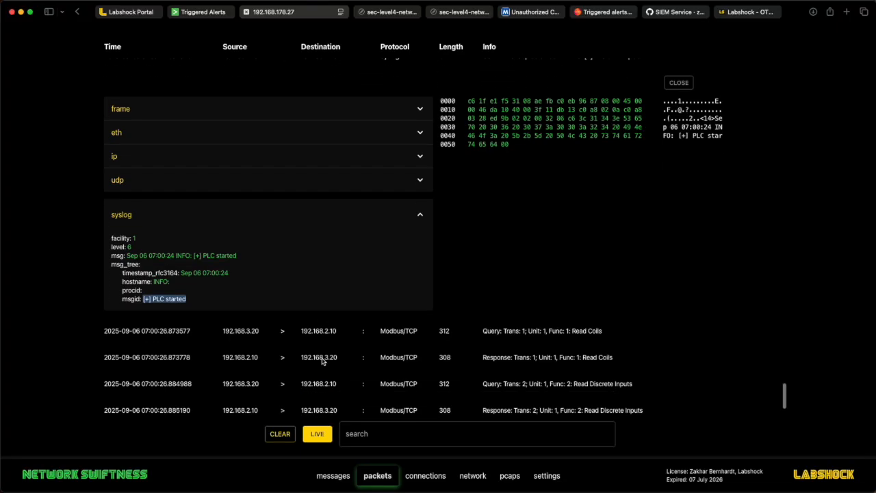
Step: Clear the IDS Alerts message list and return to the portal tab
left_click(338, 478)
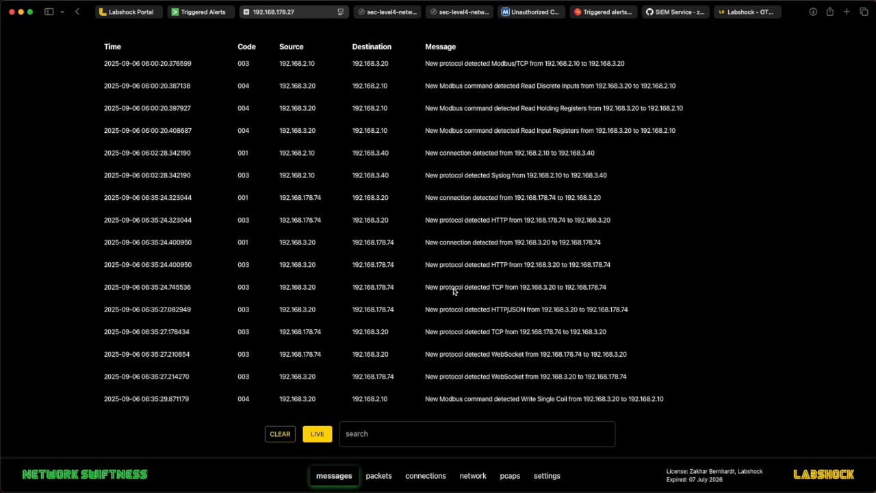
left_click(279, 434)
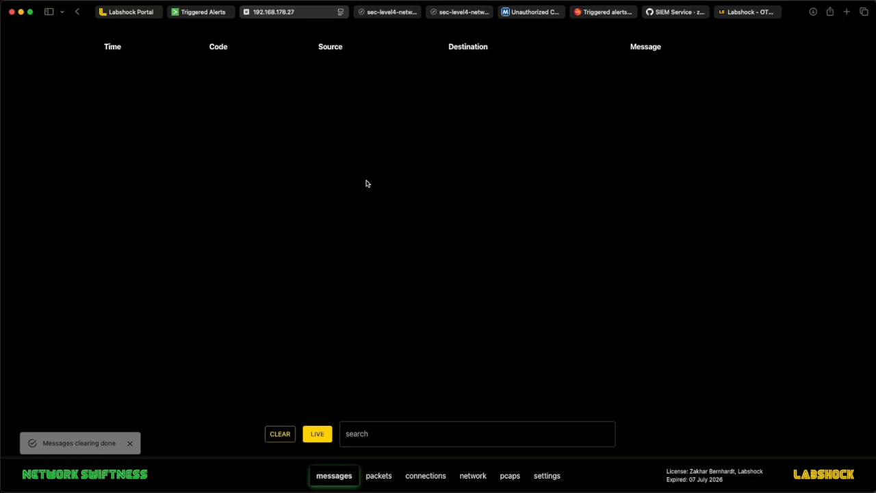
left_click(141, 16)
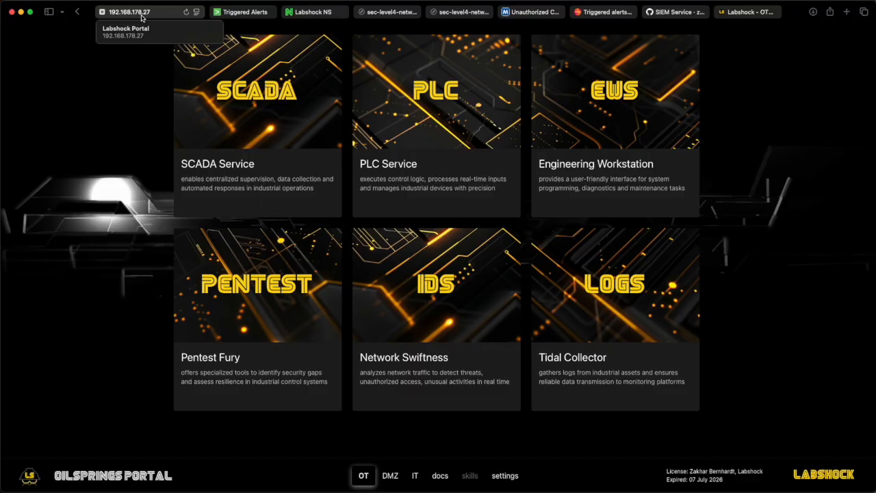
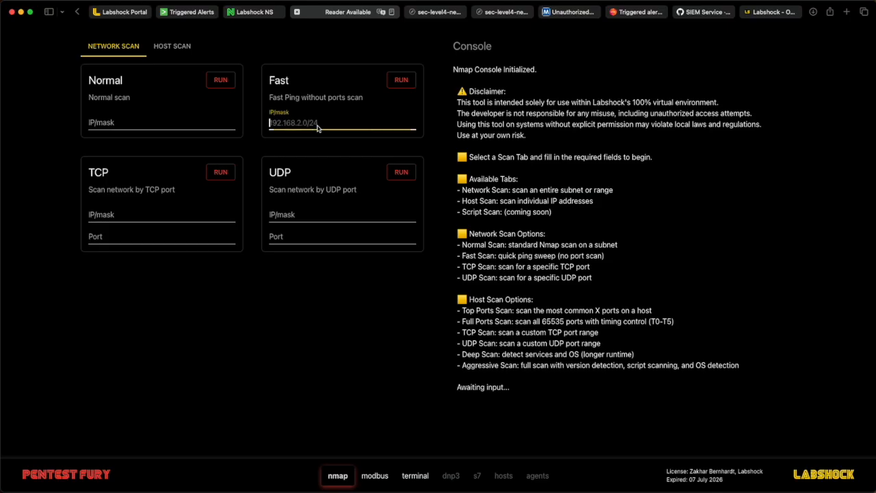
Step: Run an Nmap Fast ping scan against 192.168.2.10 and mark the host-up line in the console output
type("192.168.2.10")
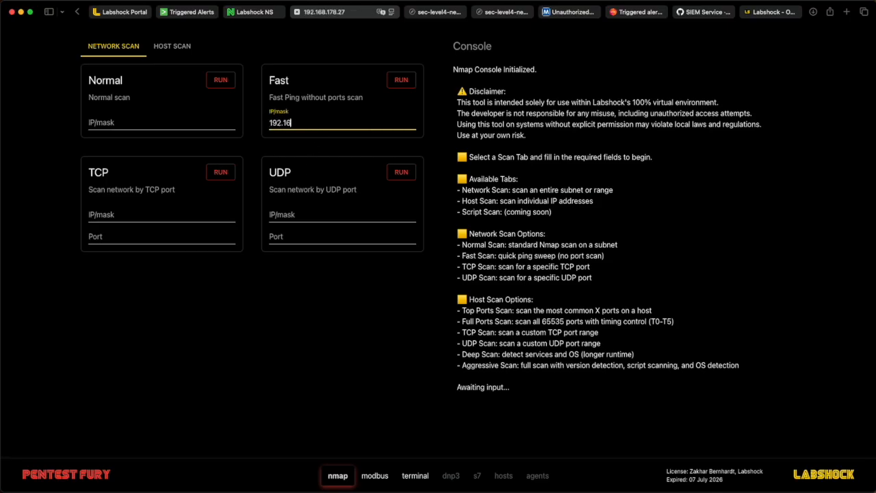
left_click(404, 84)
left_click_drag(572, 102, 455, 96)
double_click(456, 92)
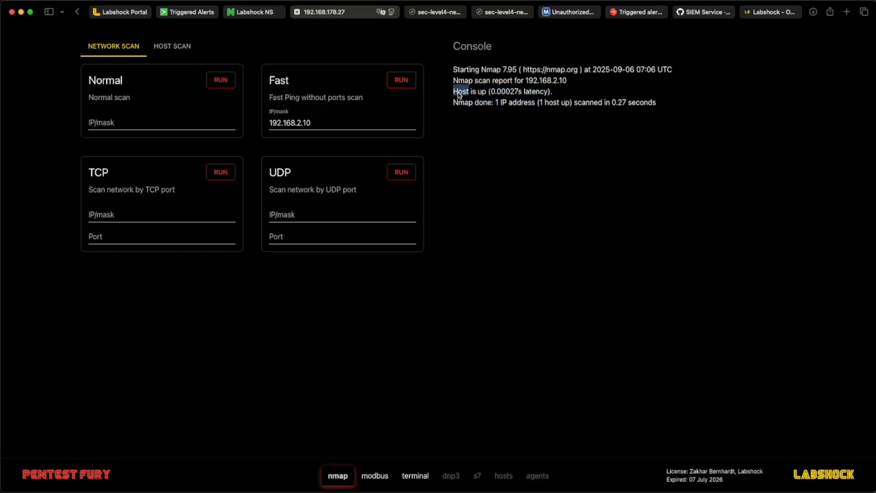
left_click(336, 127)
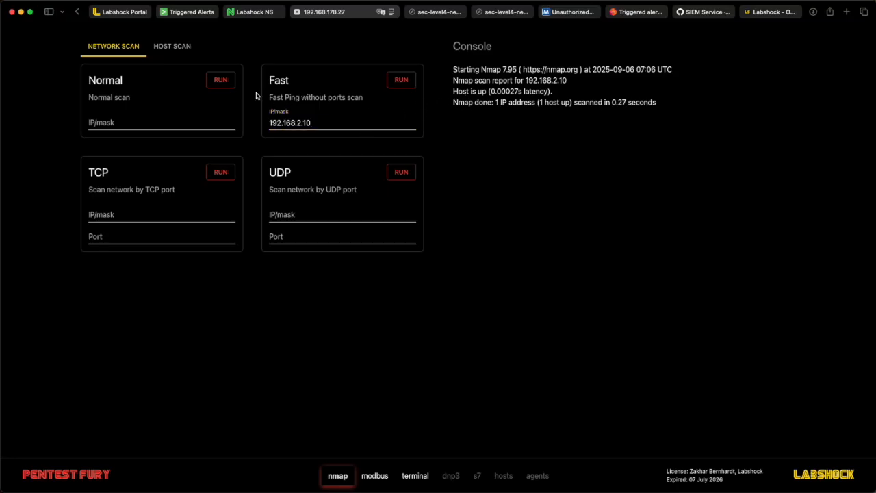
Step: Run a TCP host scan against 192.168.2.10 over ports 1-1000
left_click(180, 46)
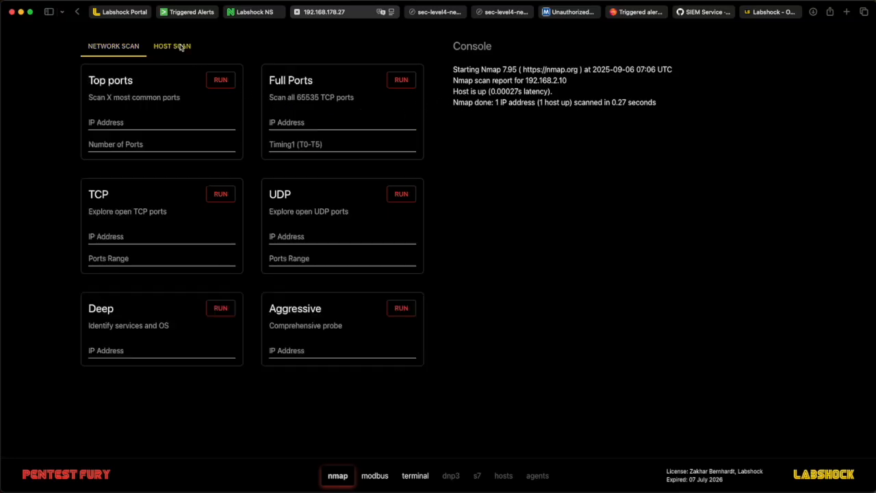
left_click(159, 237)
type("192")
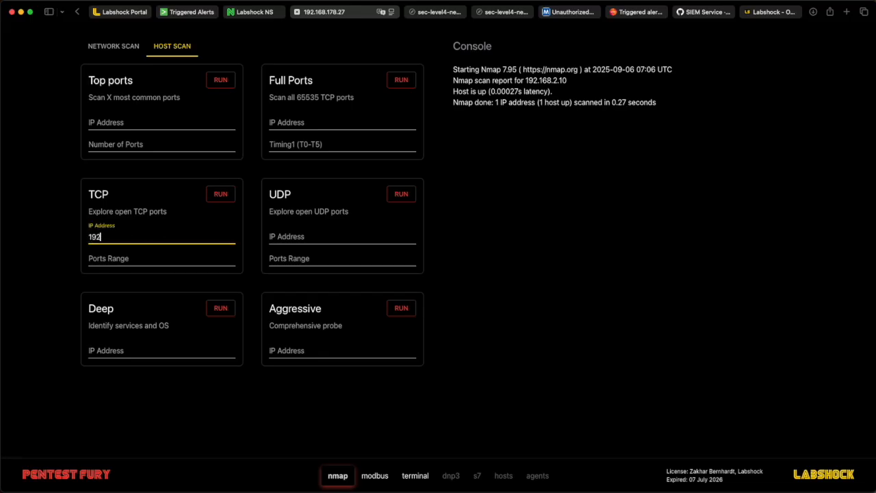
type(".168.2.10")
left_click(154, 261)
type("1-1000")
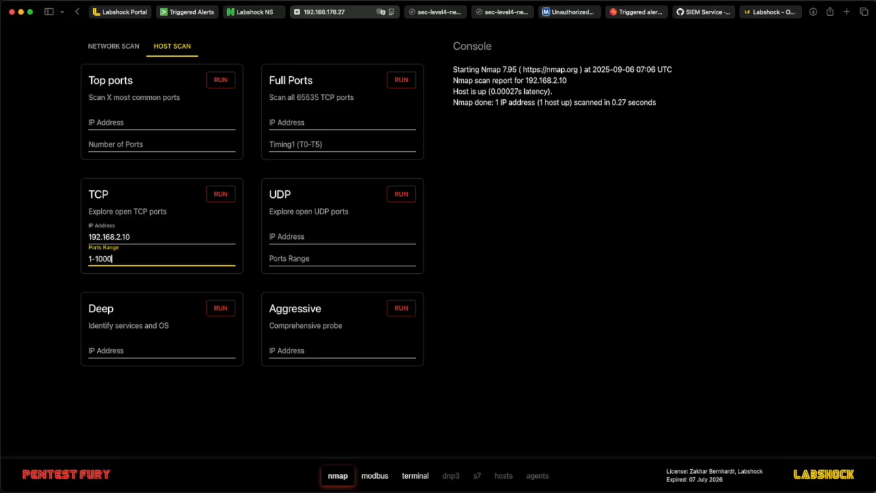
left_click(218, 197)
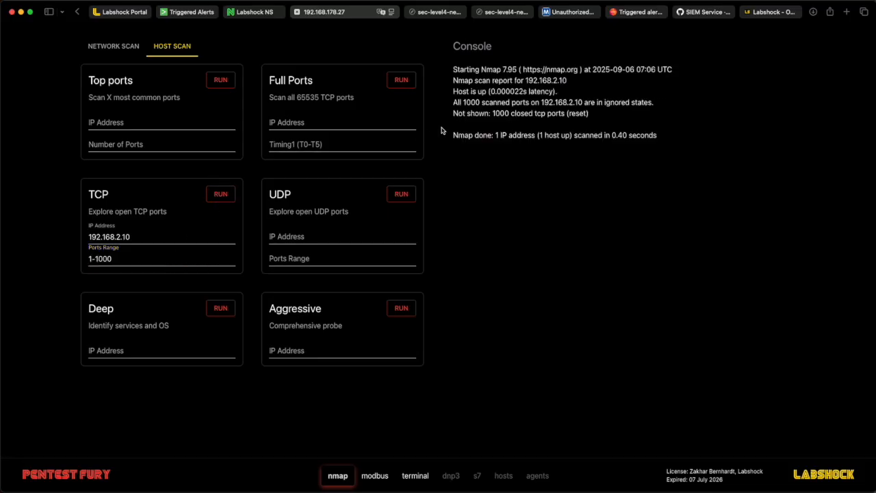
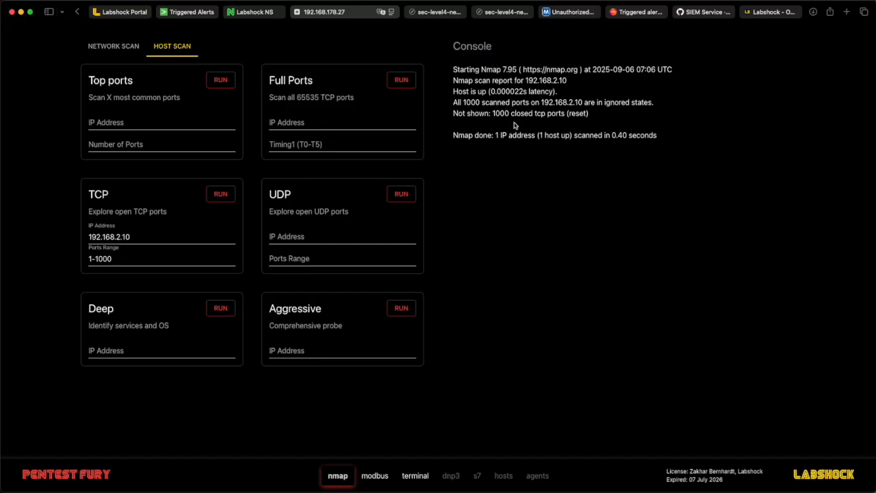
Step: Rerun the TCP host scan against 192.168.2.10 over ports 1-1000
left_click(161, 261)
left_click(139, 239)
left_click(221, 195)
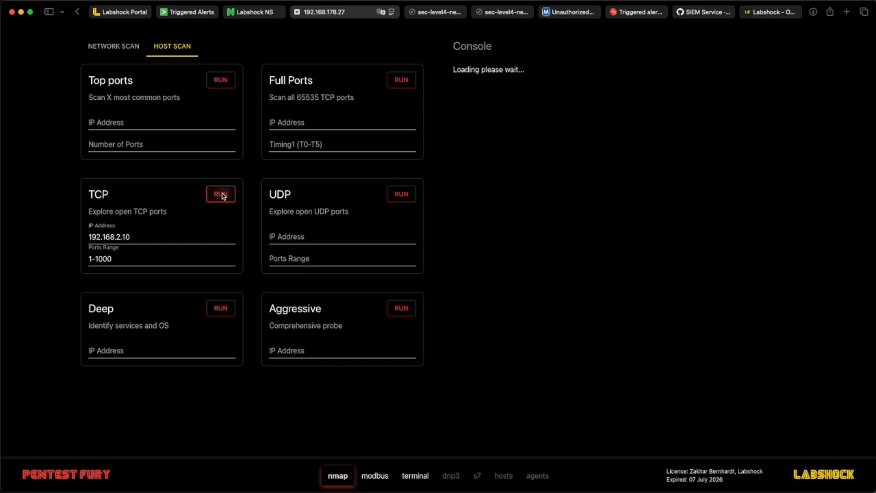
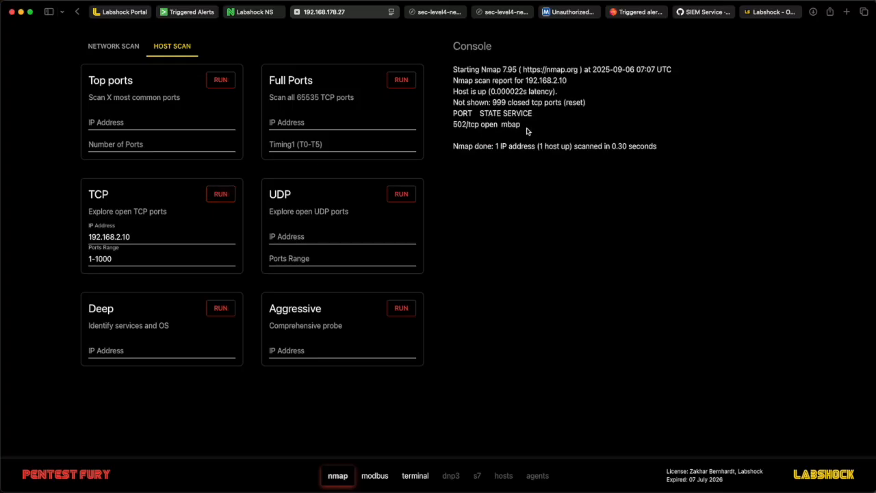
triple_click(452, 128)
left_click(464, 133)
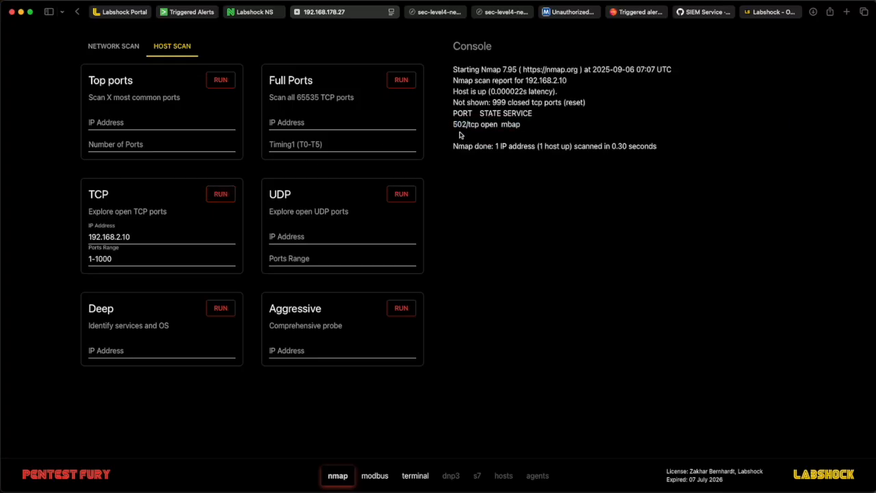
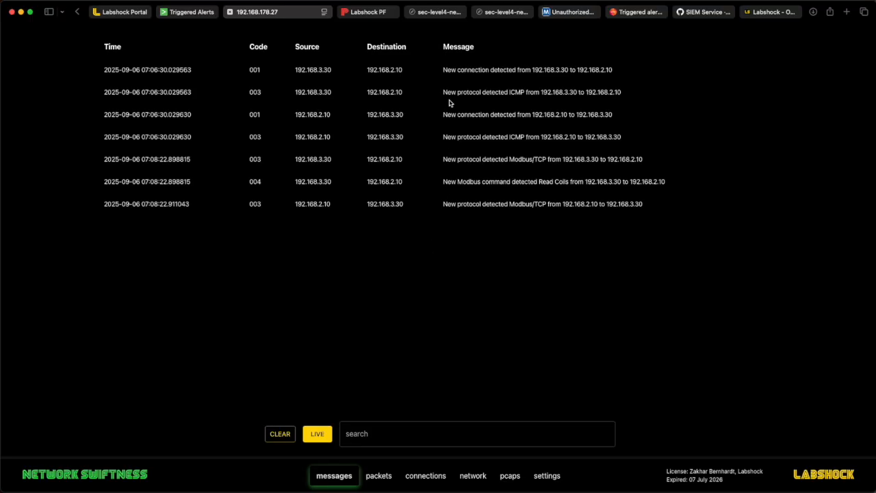
Step: Examine the IDS message source addresses and compare them with the lab network diagram
left_click_drag(290, 71, 334, 71)
left_click(320, 73)
double_click(327, 72)
triple_click(327, 72)
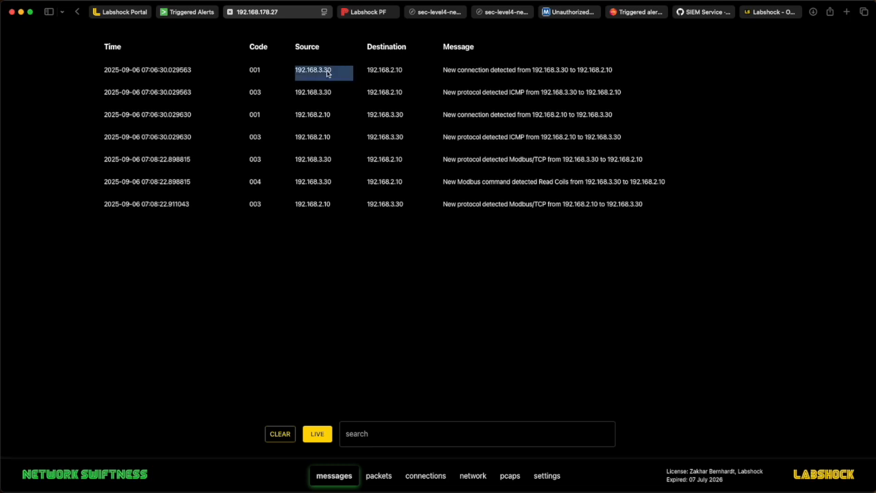
left_click(338, 74)
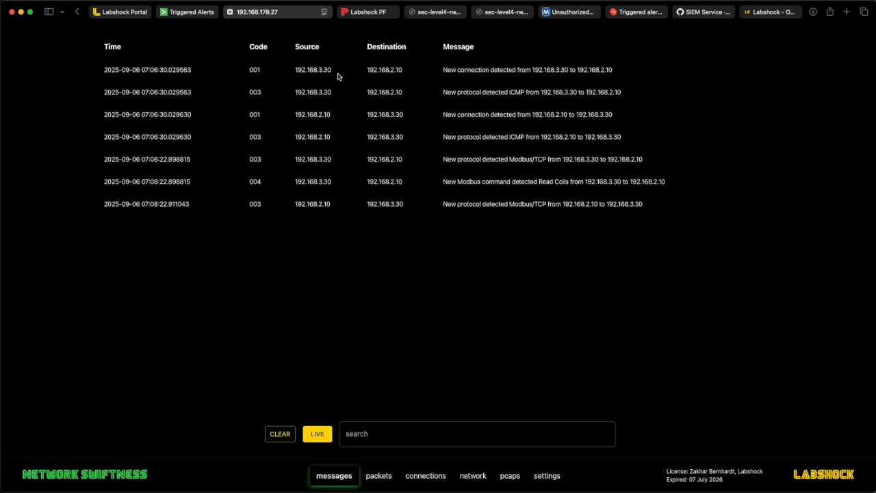
left_click(505, 13)
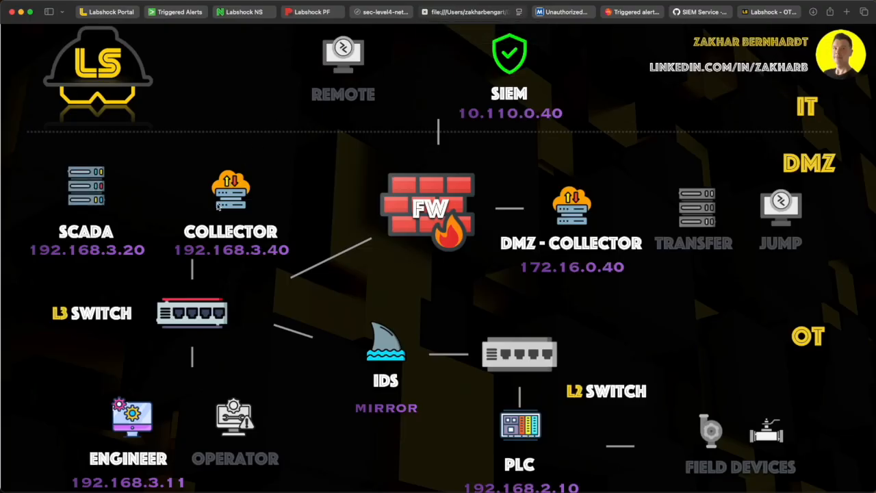
scroll(216, 217, "down", 1)
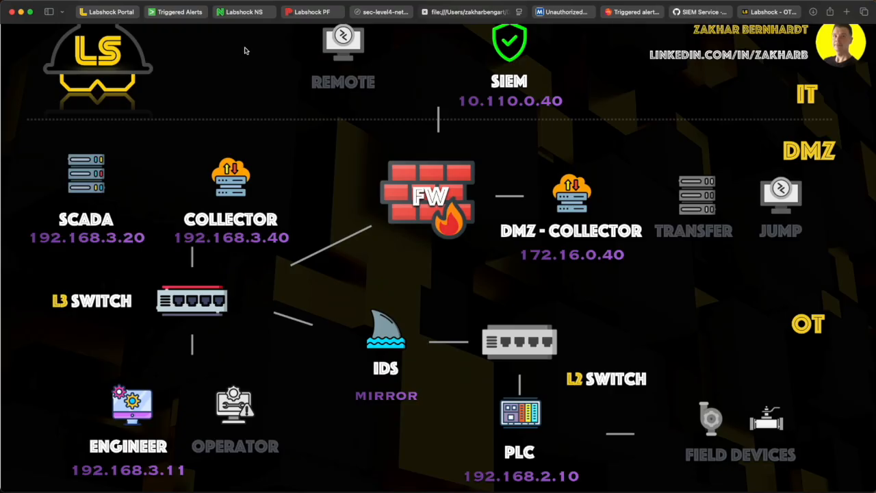
left_click(253, 12)
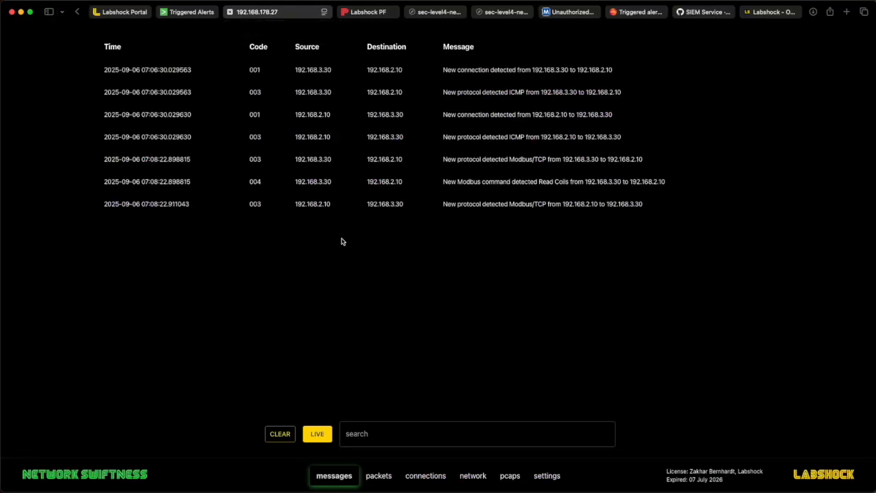
Step: Read through the IDS message texts describing new connections, protocols and Modbus commands between the hosts
left_click_drag(439, 70, 516, 70)
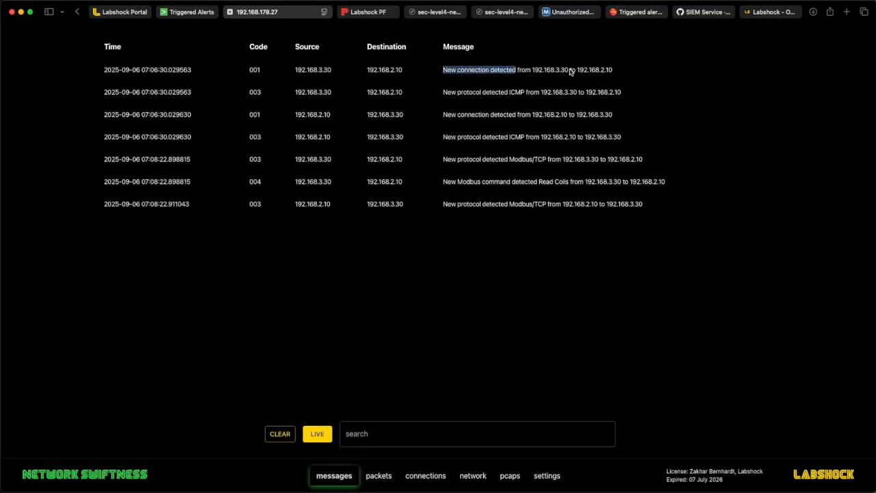
left_click_drag(569, 71, 532, 71)
left_click(622, 71)
left_click_drag(622, 71, 575, 74)
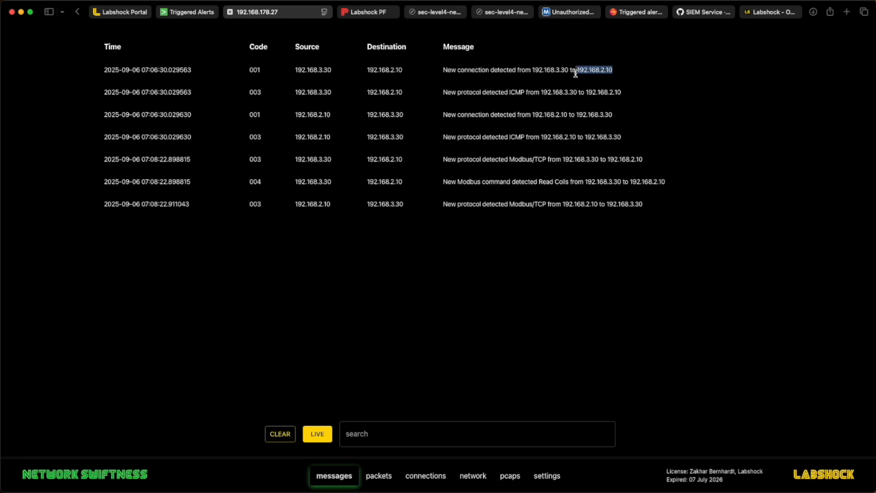
left_click(525, 94)
double_click(519, 92)
left_click_drag(444, 92, 482, 92)
left_click_drag(541, 92, 623, 94)
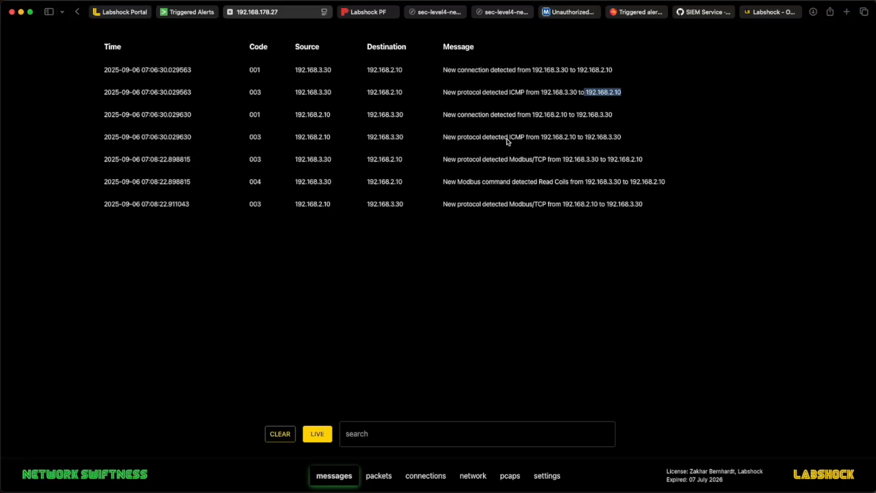
left_click_drag(442, 159, 659, 159)
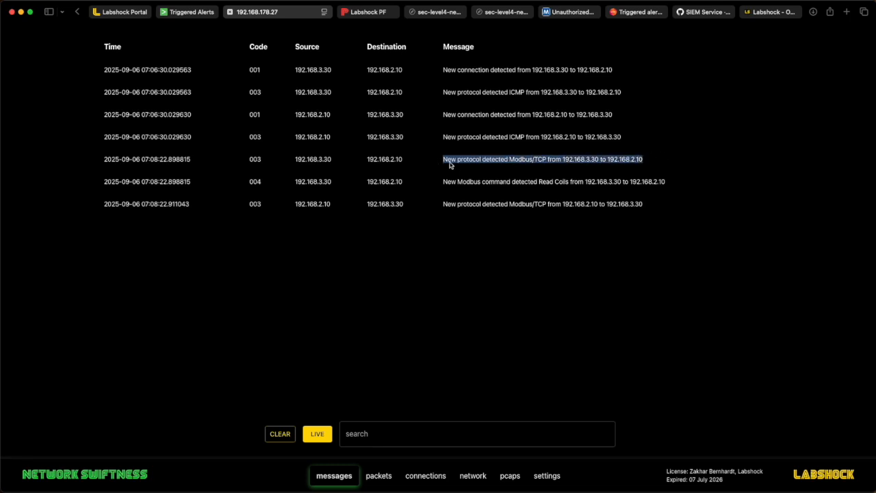
left_click(509, 163)
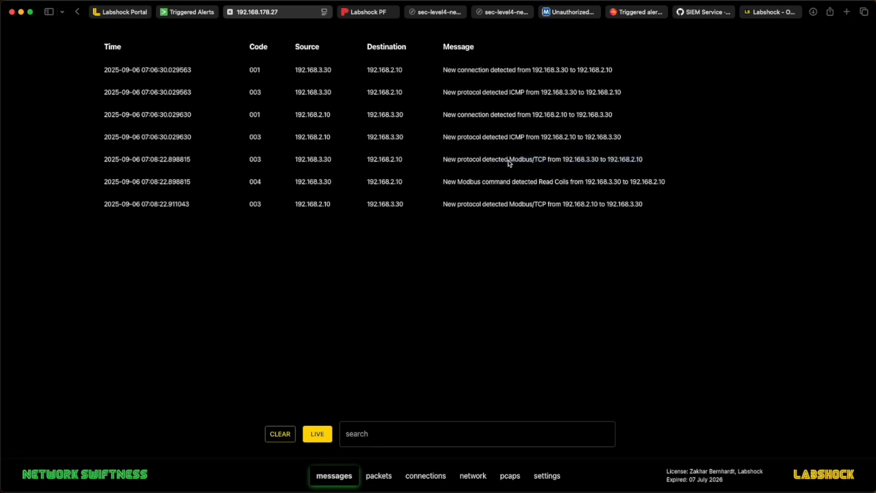
left_click_drag(510, 160, 611, 163)
left_click(642, 157)
left_click(610, 164)
double_click(608, 163)
left_click(440, 186)
left_click_drag(440, 186, 513, 184)
left_click_drag(539, 184, 569, 187)
Step: Open Search & Reporting and rerun the source="udp:514" sourcetype="syslog" search from the search history
left_click(203, 17)
left_click(95, 31)
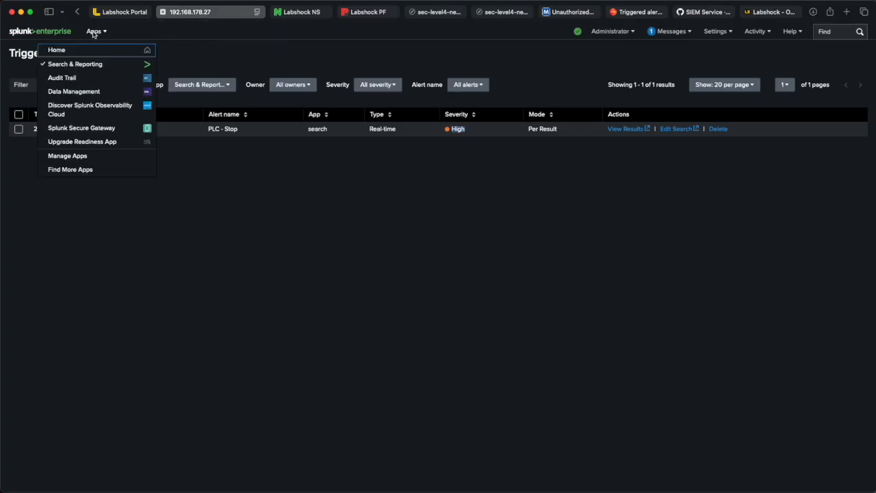
left_click(103, 64)
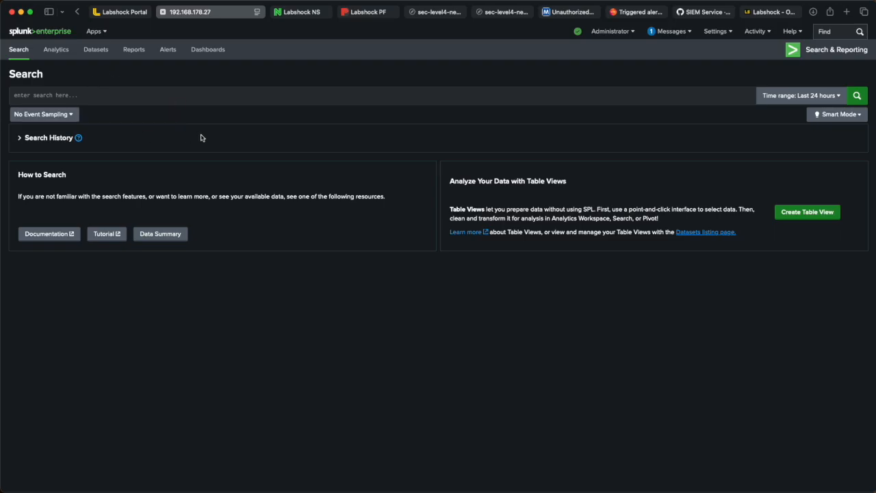
left_click(26, 139)
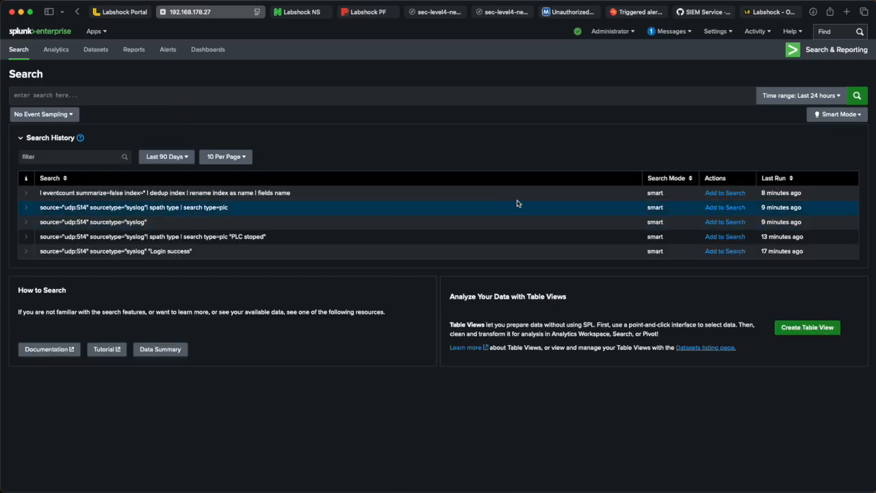
left_click(721, 226)
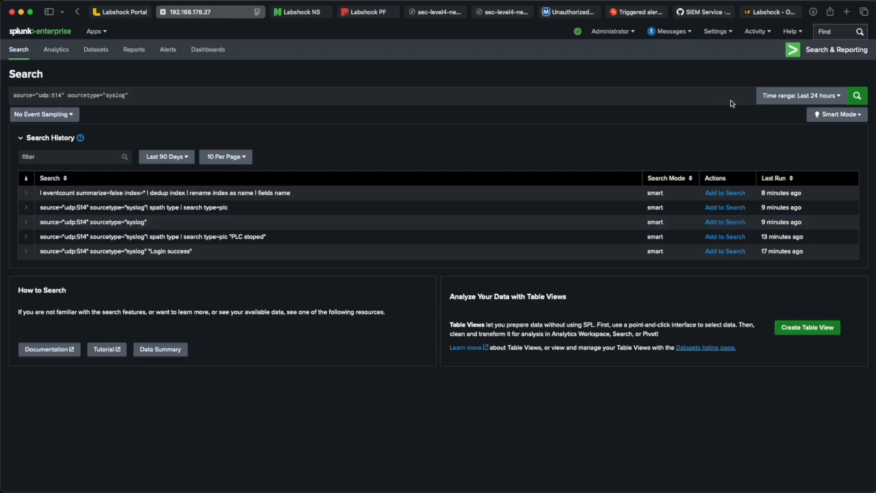
left_click(857, 96)
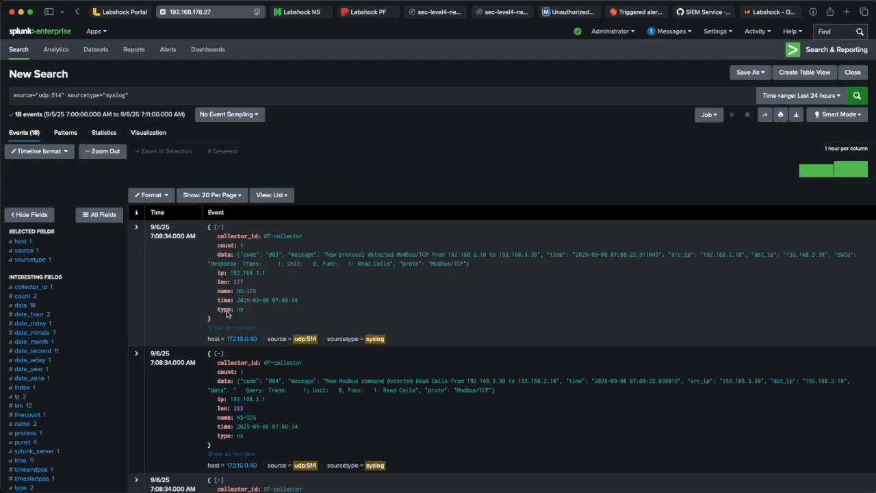
Step: Narrow the search to events whose type is ns
left_click(240, 310)
left_click(200, 325)
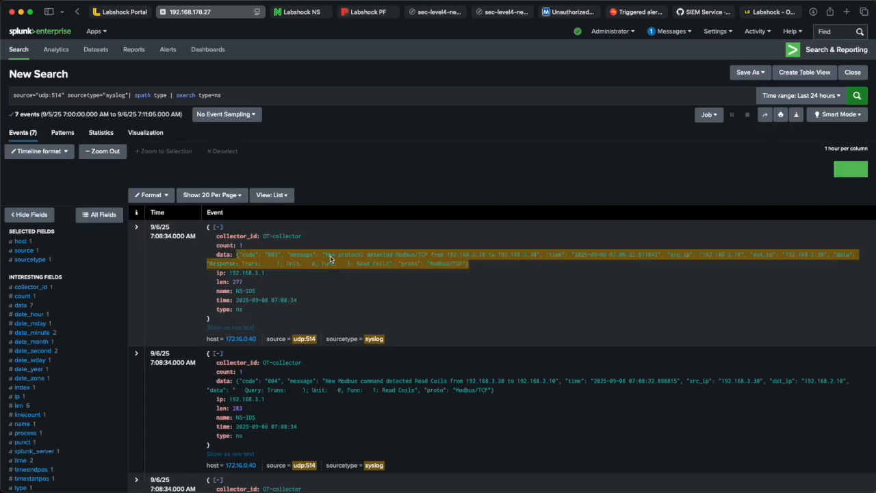
scroll(330, 258, "down", 2)
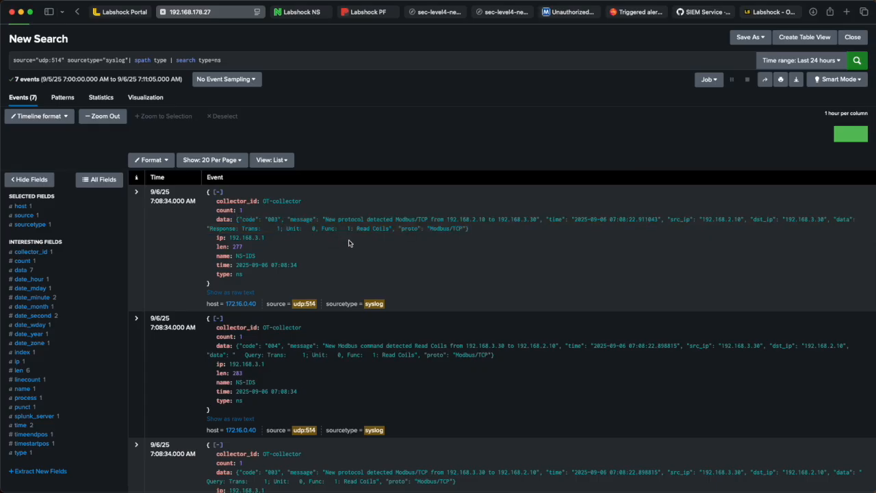
scroll(349, 244, "down", 1)
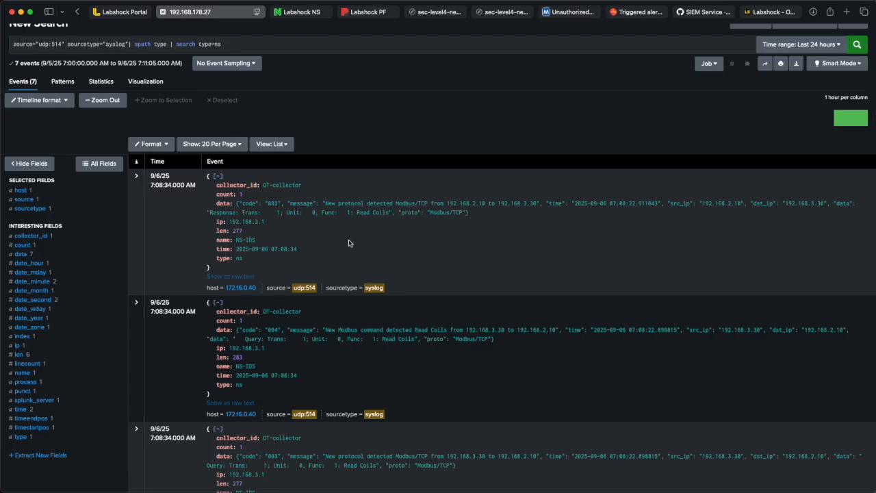
Step: Add the phrase "New Modbus command detected" to the search and run it
left_click_drag(329, 332, 415, 333)
key("super+c")
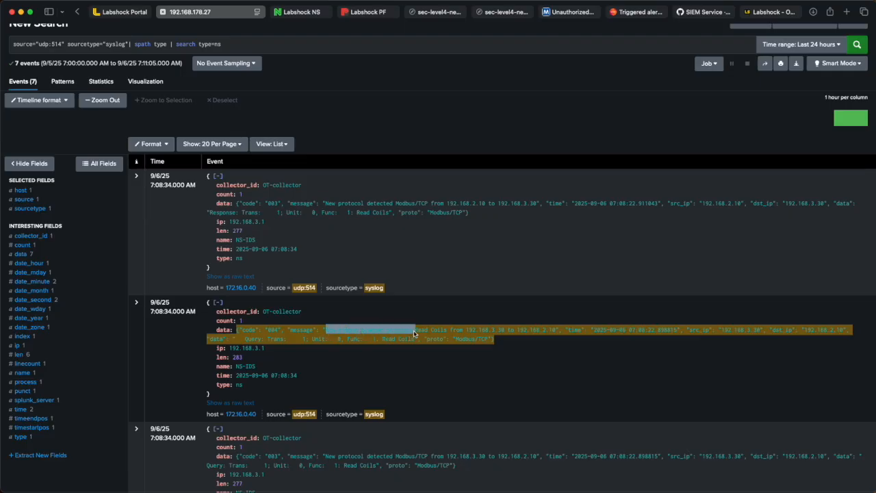
left_click(297, 48)
type("\"")
key("super+v")
type("\"")
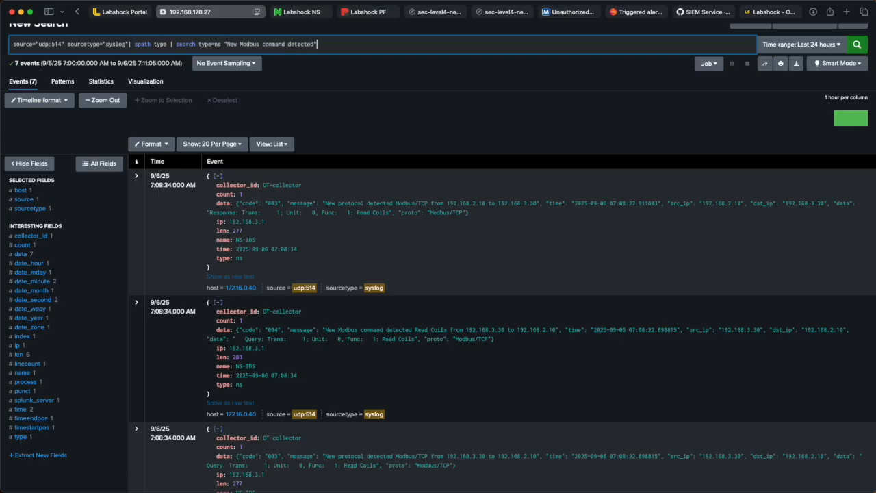
key("Return")
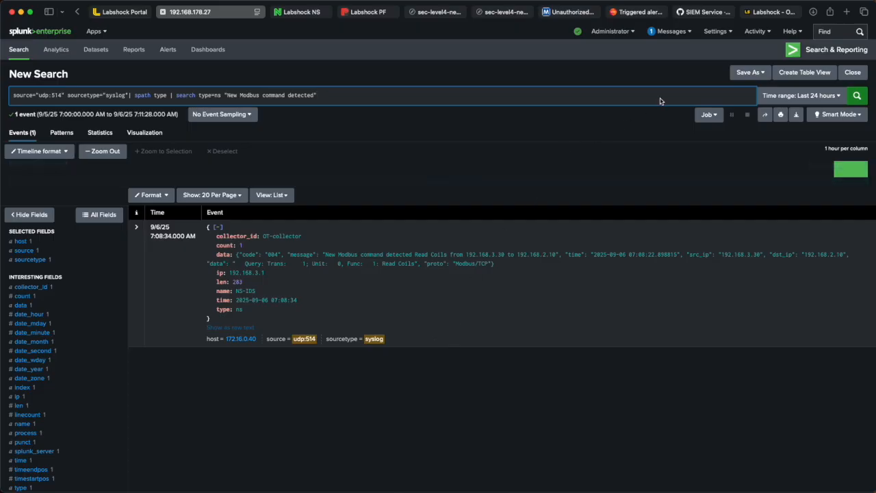
Step: Save the search as an alert titled IDS - New command detected
left_click(750, 73)
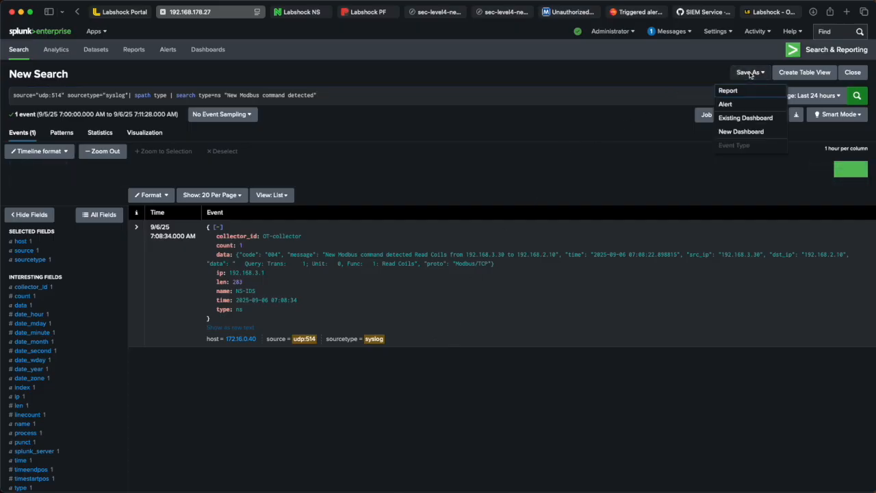
left_click(727, 104)
left_click(531, 103)
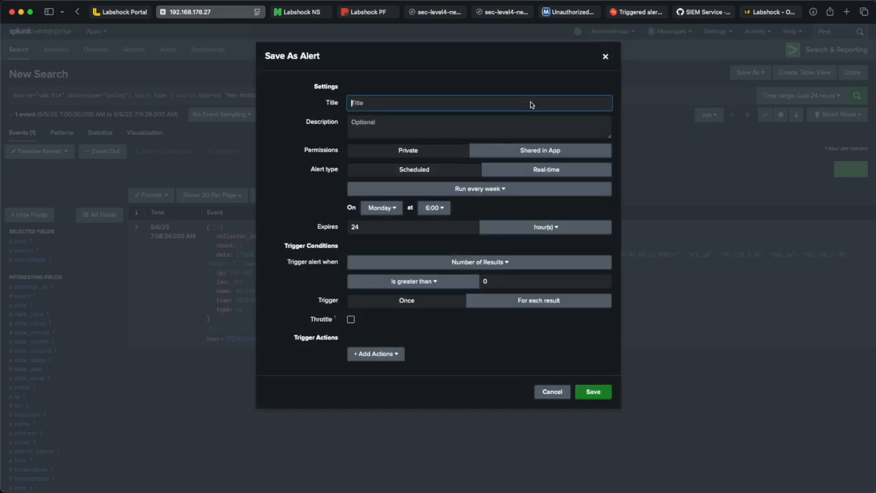
type("IDS - New command detected")
Step: Enter the alert description Detect new Modbus
left_click(505, 119)
type("Detect new Modbus")
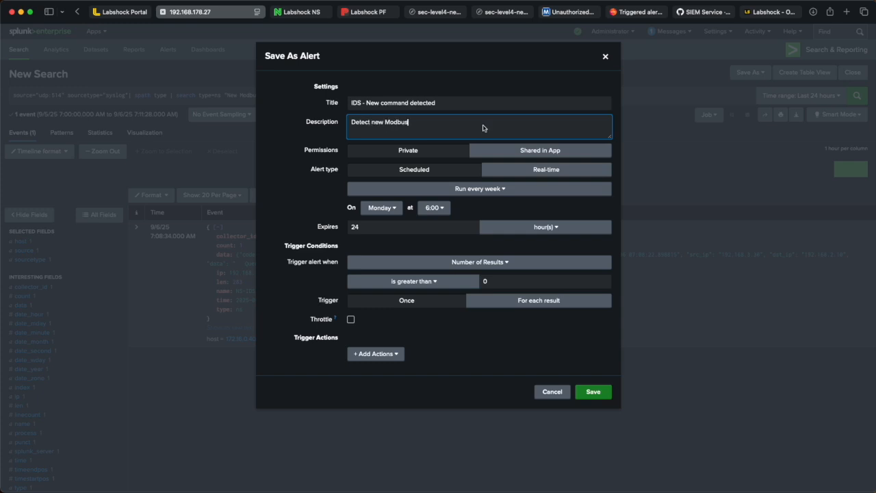
Step: Change the alert title to IDS - New Modbus command detected and extend the description to Detect new Modbus from the Source
left_click(383, 105)
left_click(382, 106)
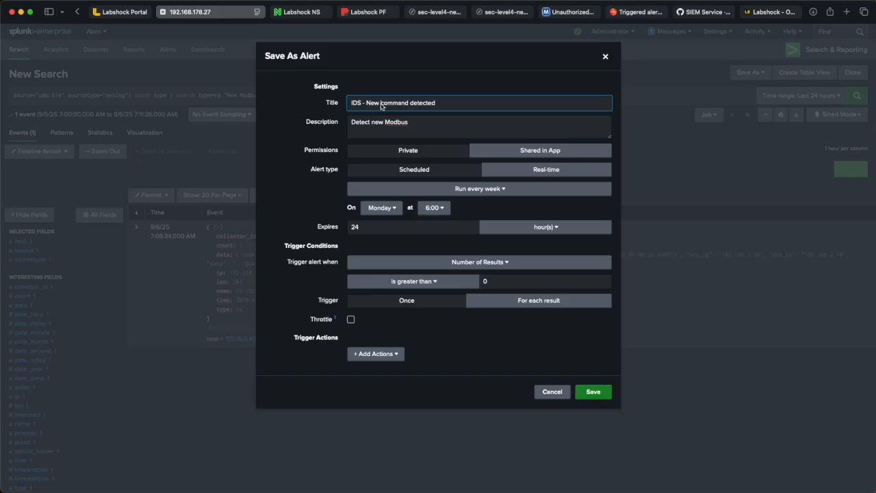
type("Modbus")
left_click(424, 125)
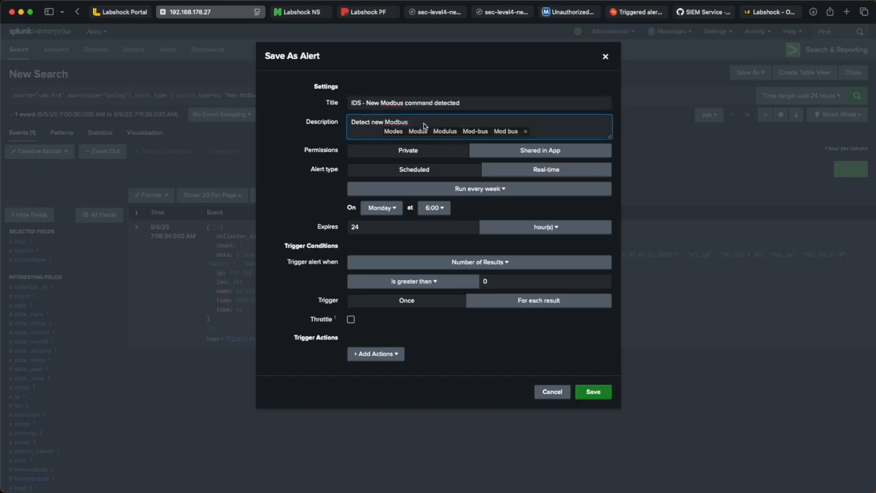
type("from the Source")
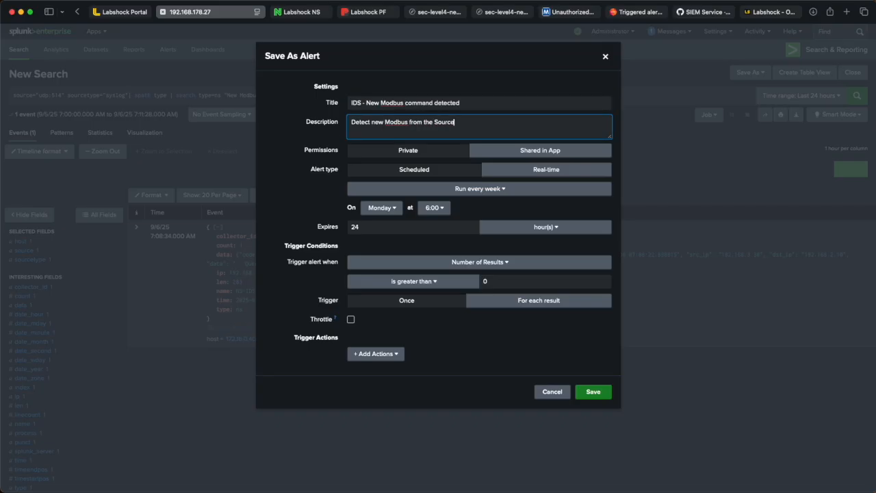
Step: Copy the MITRE ATT&CK technique name Unauthorized Command Message and add it to the alert description on a new line
left_click(639, 12)
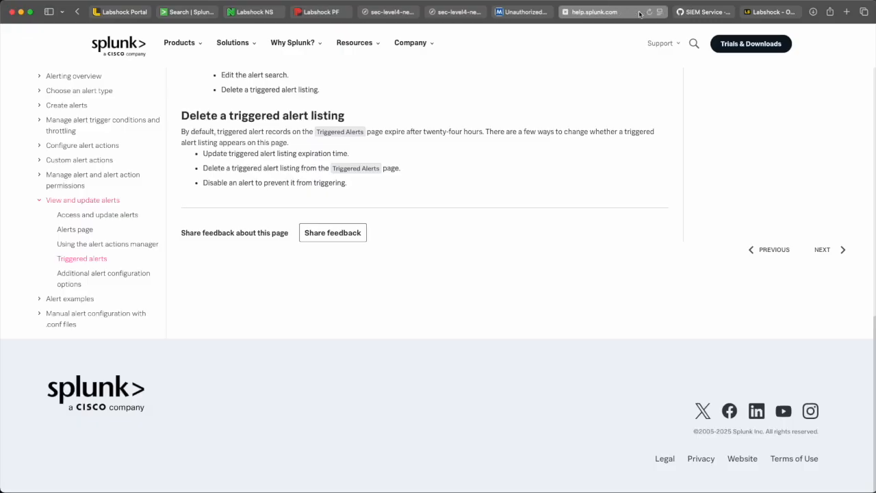
left_click(528, 12)
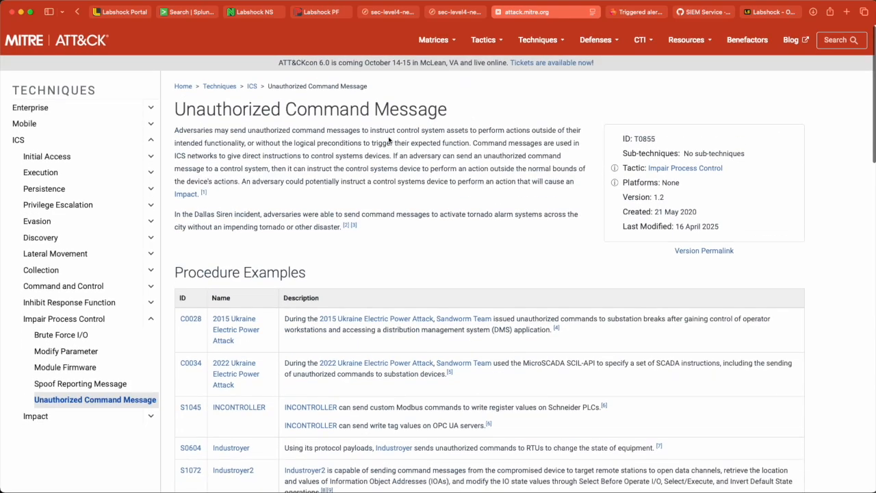
left_click_drag(176, 110, 448, 117)
key("super+c")
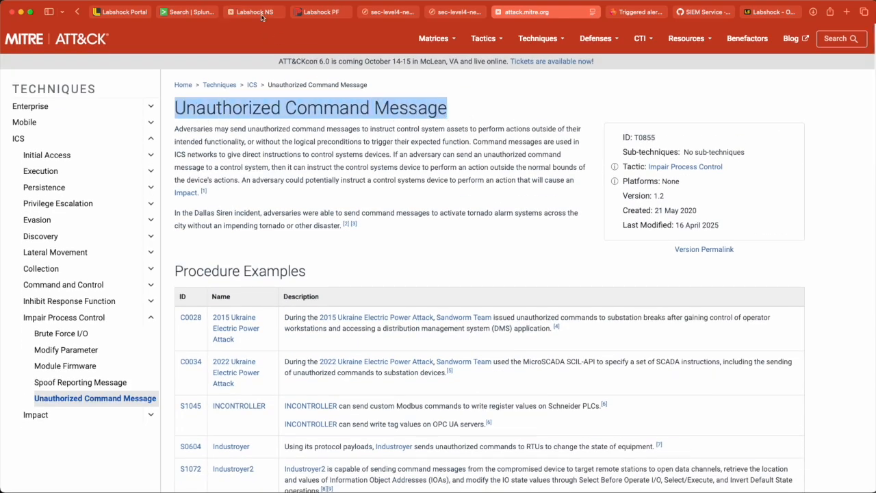
left_click(202, 14)
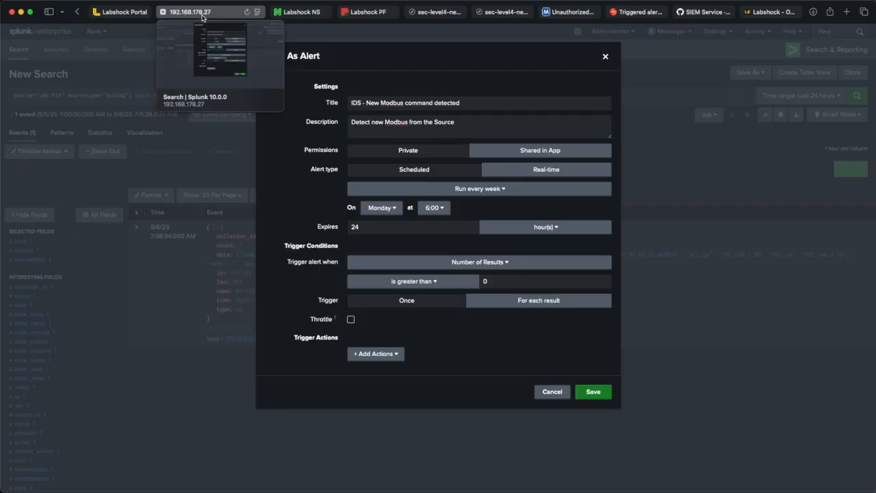
left_click(446, 134)
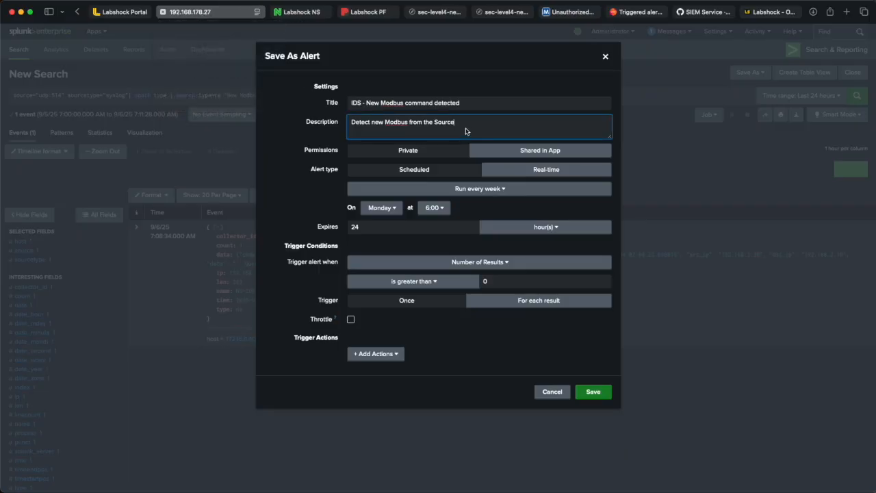
key("super+v")
key("Return")
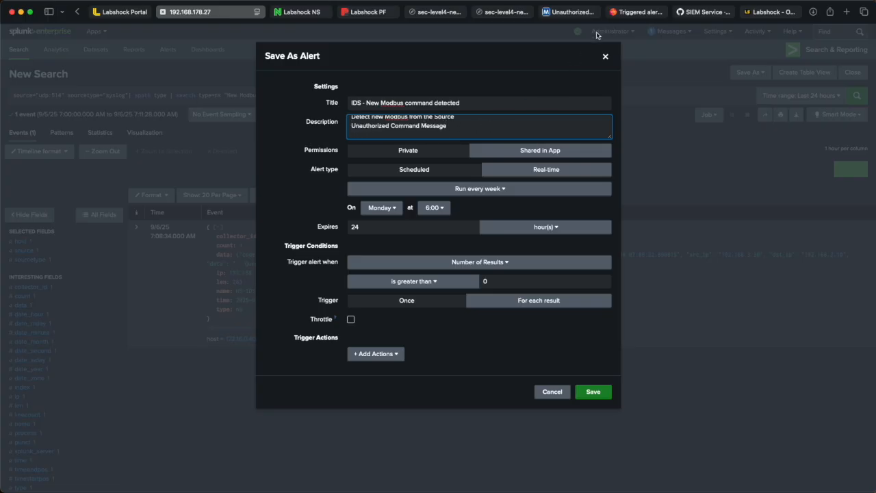
Step: Copy the technique ID T0855 from the MITRE page and prefix it to the technique name in the alert description with a dash
left_click(571, 12)
left_click_drag(661, 139, 636, 138)
key("super+c")
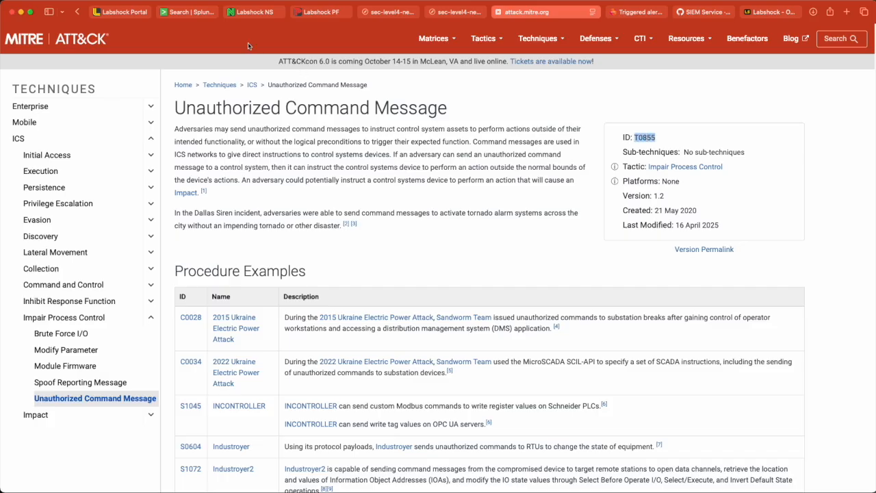
left_click(164, 12)
left_click(351, 126)
key("super+v")
type("-")
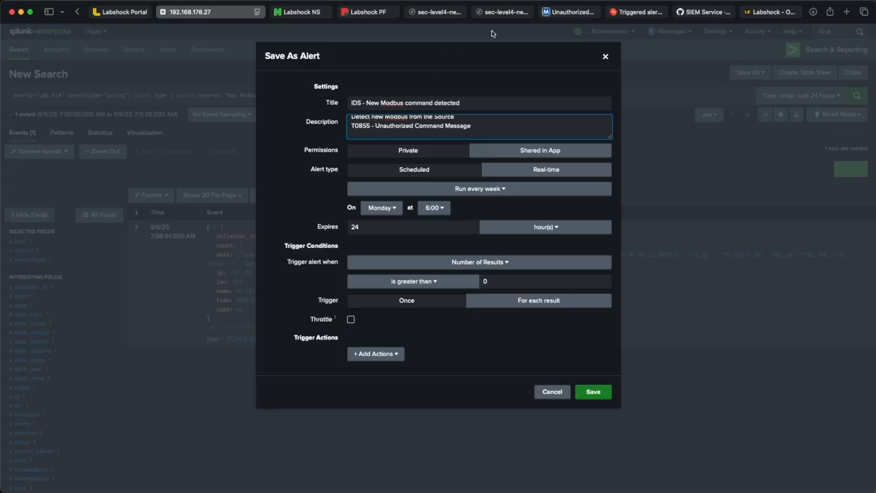
Step: Copy the technique's first two definition sentences from the MITRE page and paste them on a new line of the alert description
left_click(577, 14)
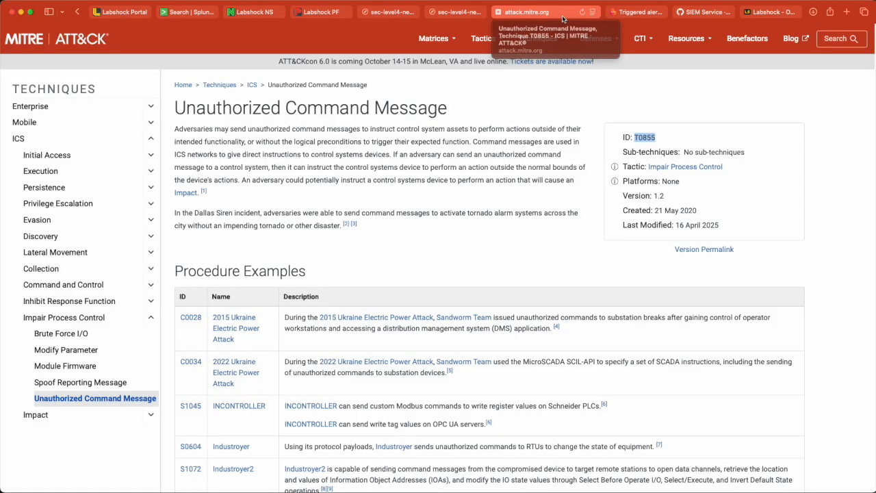
left_click_drag(174, 128, 503, 133)
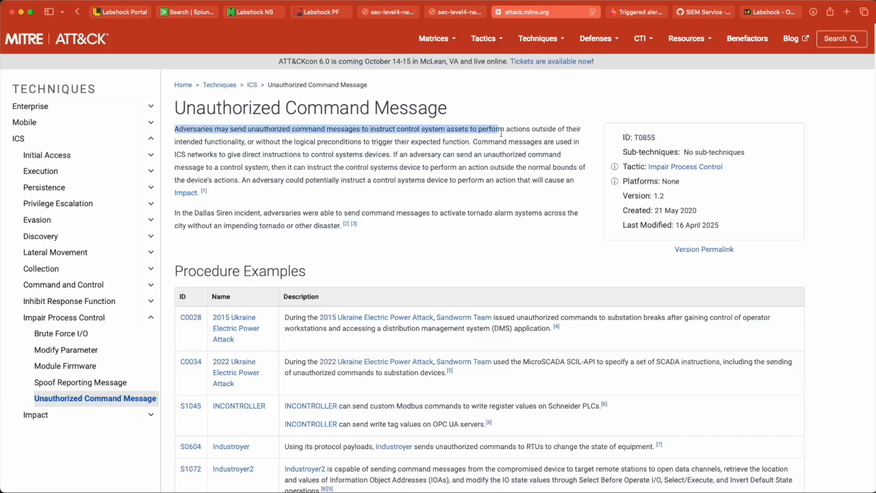
left_click_drag(502, 133, 474, 140)
key("super+c")
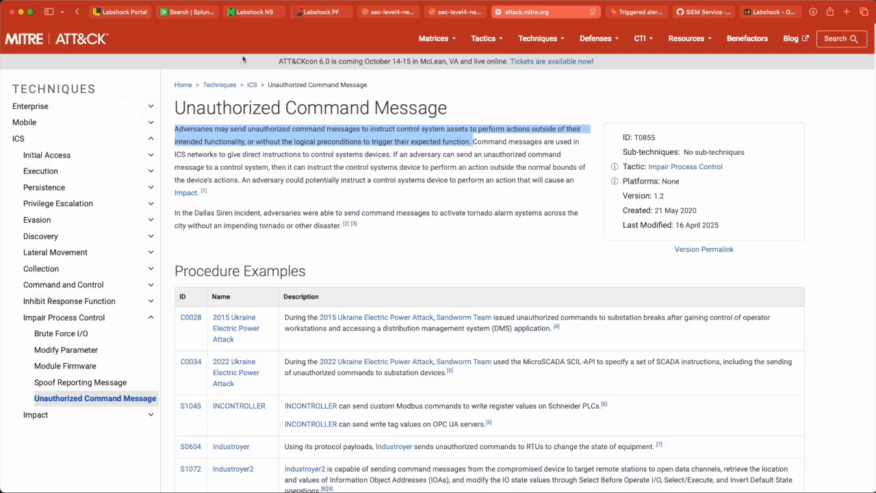
left_click(199, 14)
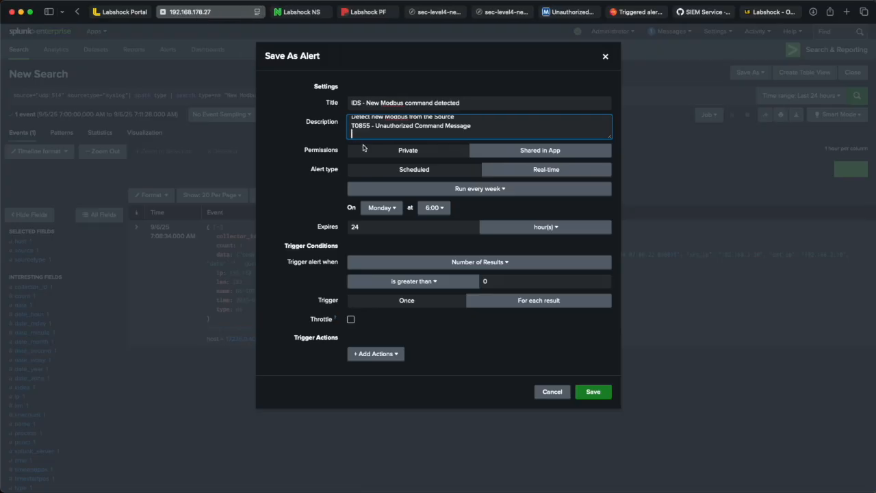
key("super+v")
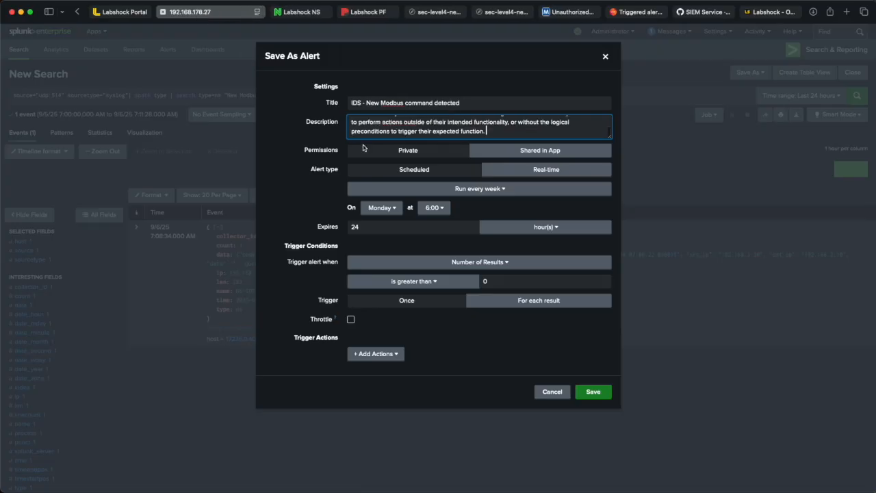
Step: Switch the alert type to Real-time with a Per-Result trigger condition
left_click(529, 174)
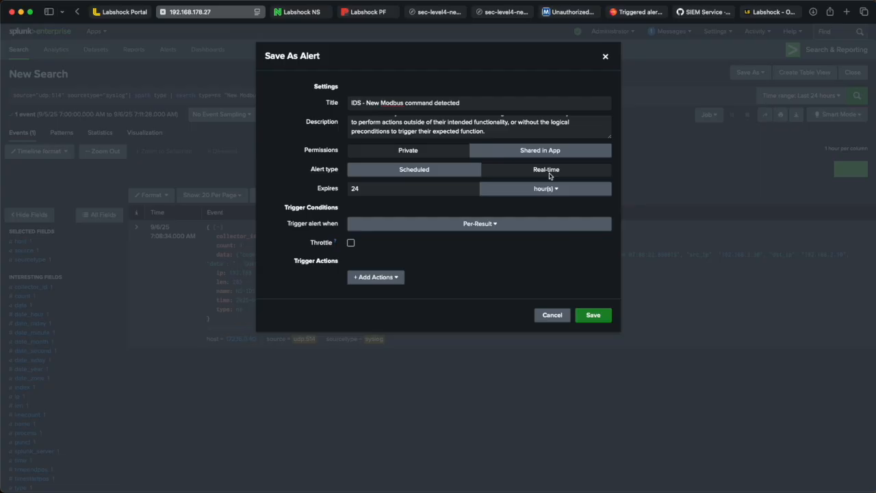
left_click(469, 227)
left_click(470, 228)
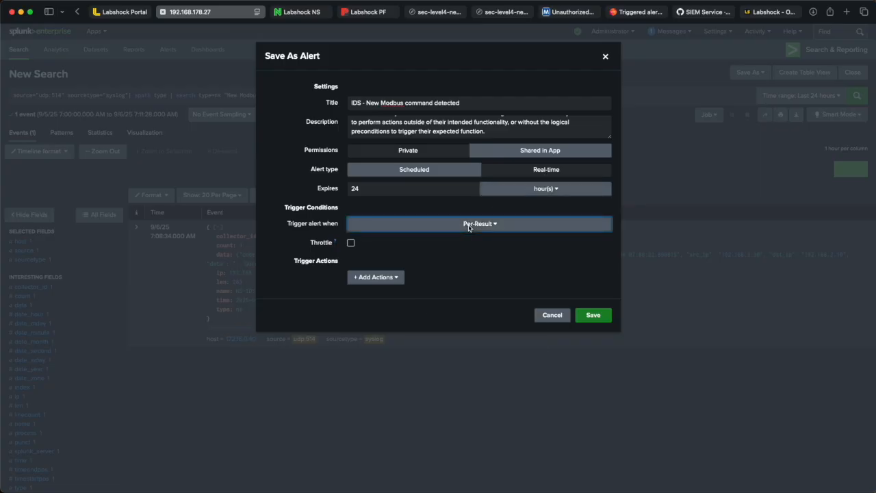
Step: Add an Add to Triggered Alerts action with severity set to High
left_click(373, 278)
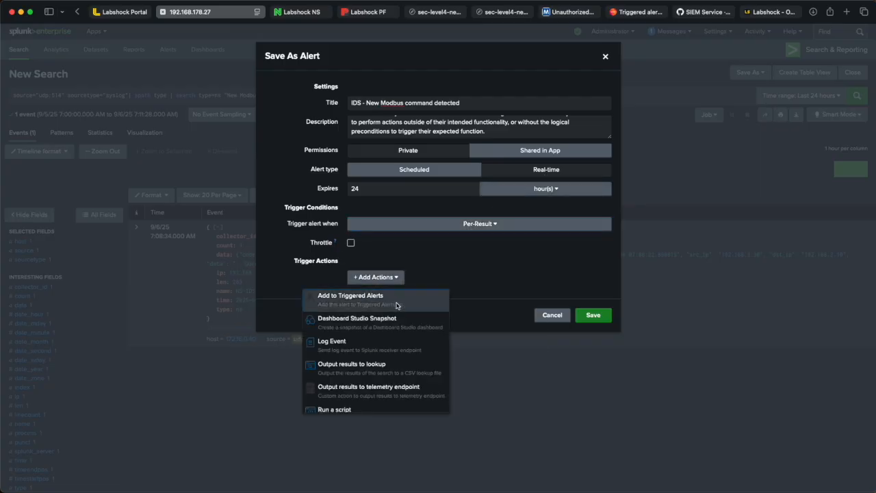
left_click(397, 306)
left_click(445, 316)
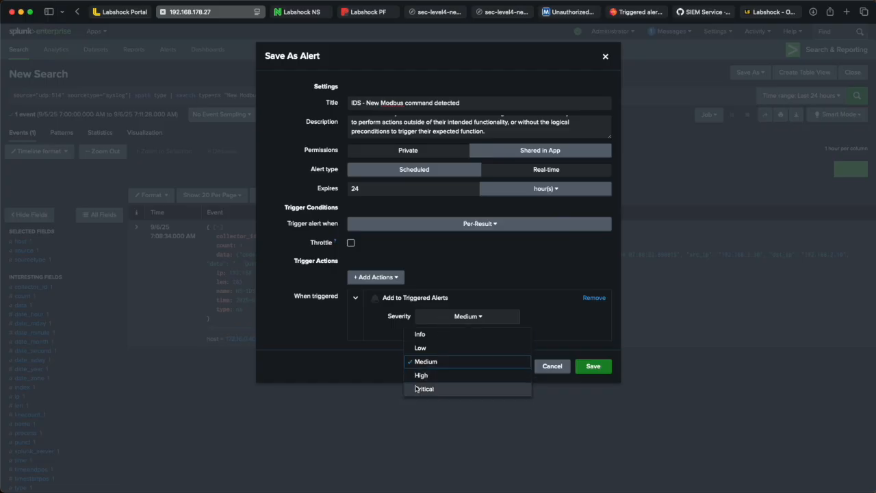
left_click(444, 376)
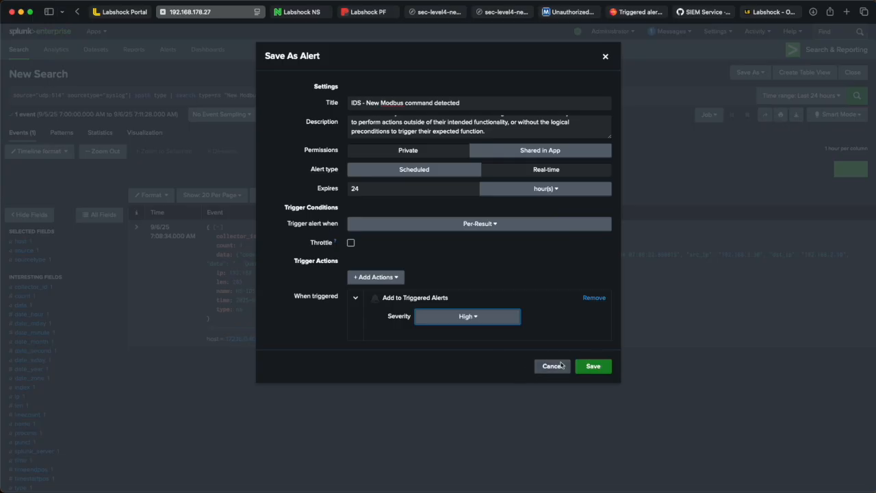
Step: Save the alert and open its detail page
left_click(604, 368)
left_click(590, 171)
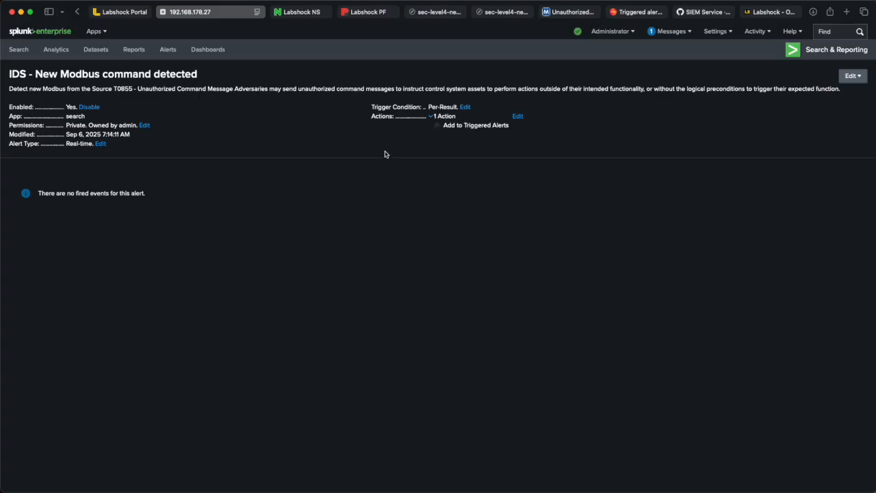
Step: Select the alert's title and open the activity options to reach the triggered alerts list
left_click_drag(9, 75, 199, 76)
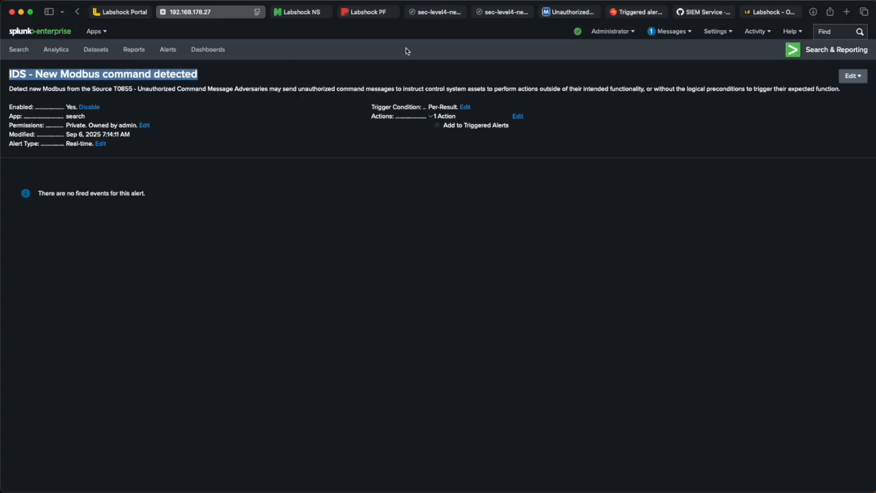
left_click(756, 32)
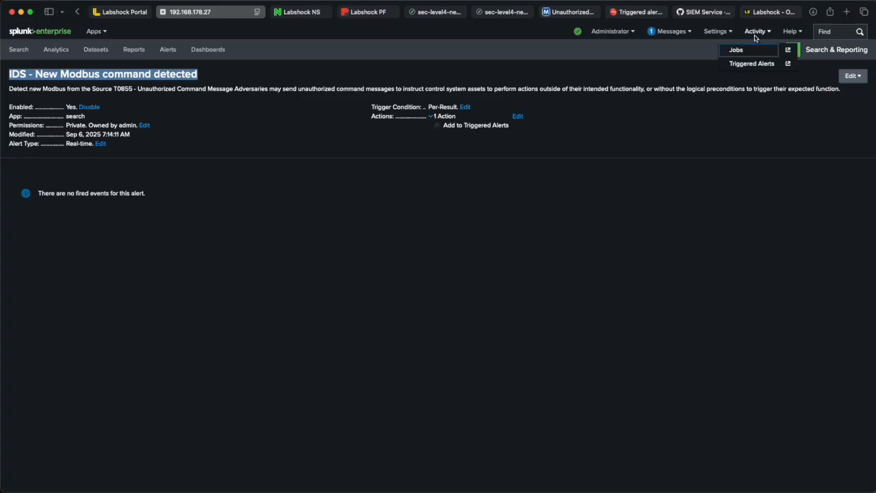
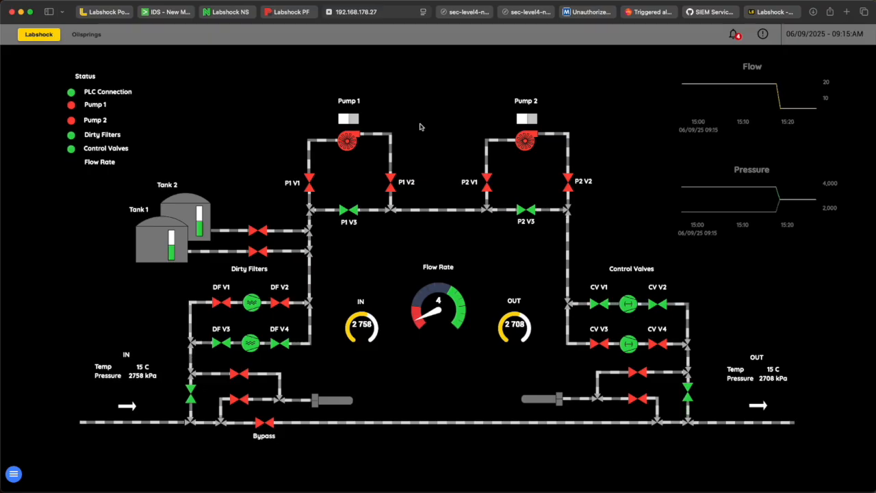
Step: Examine the IDS message log, highlighting the Write Single Coil Modbus command entry
mouse_move(774, 91)
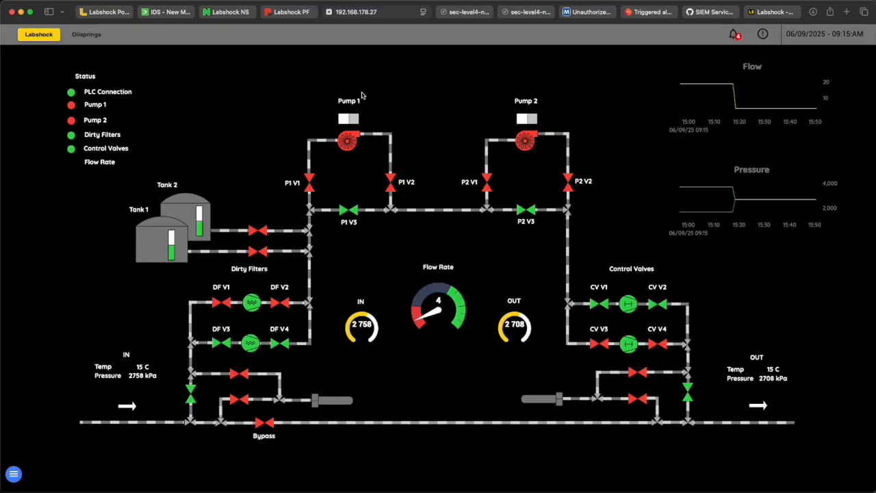
left_click(240, 12)
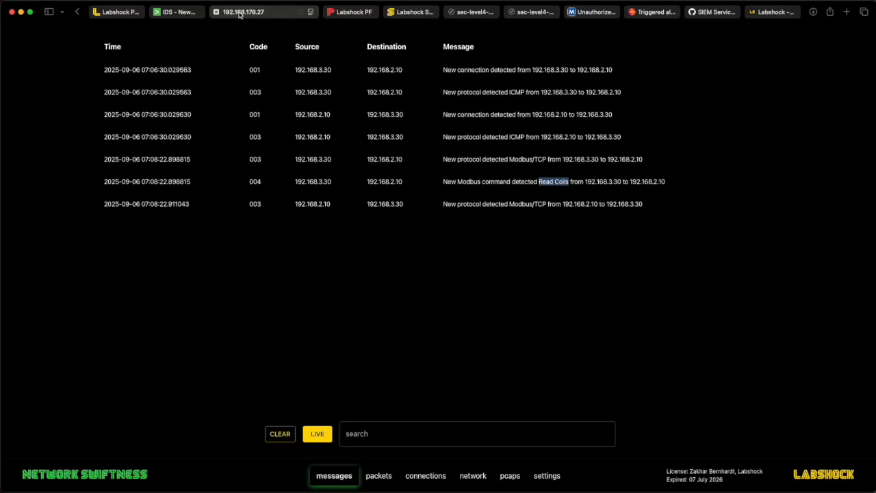
left_click(431, 315)
left_click_drag(433, 228, 569, 231)
left_click(532, 230)
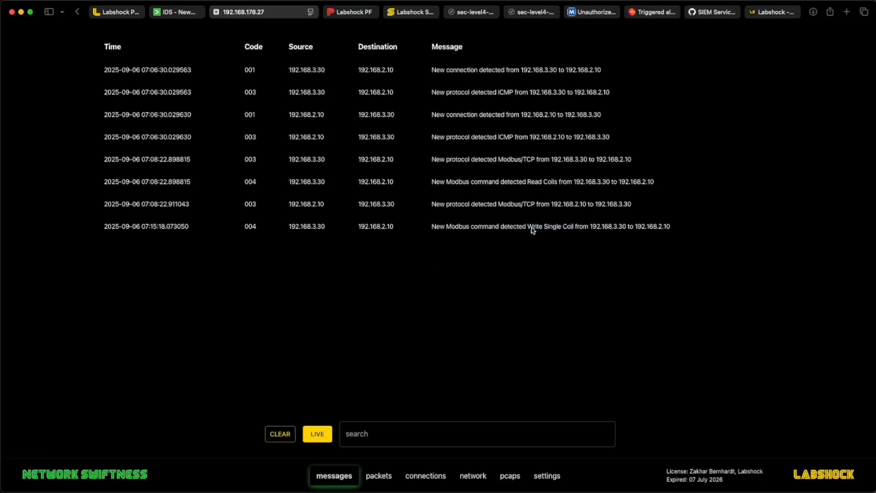
left_click_drag(528, 230, 575, 229)
left_click(575, 229)
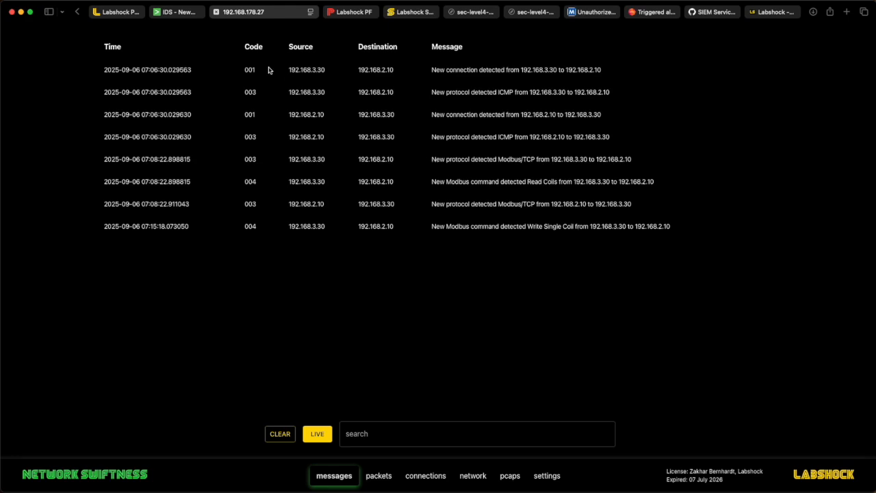
Step: Open the Triggered Alerts list and view the results of the IDS - New Modbus command detected alert
left_click(182, 13)
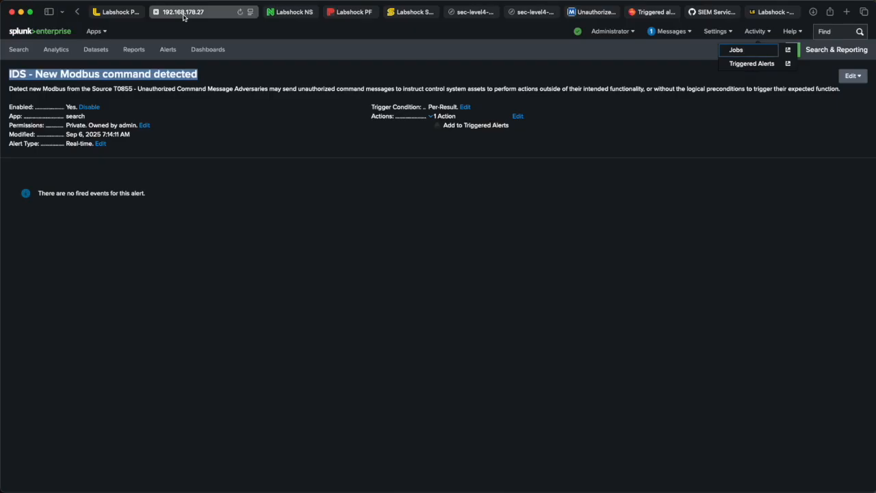
left_click(752, 64)
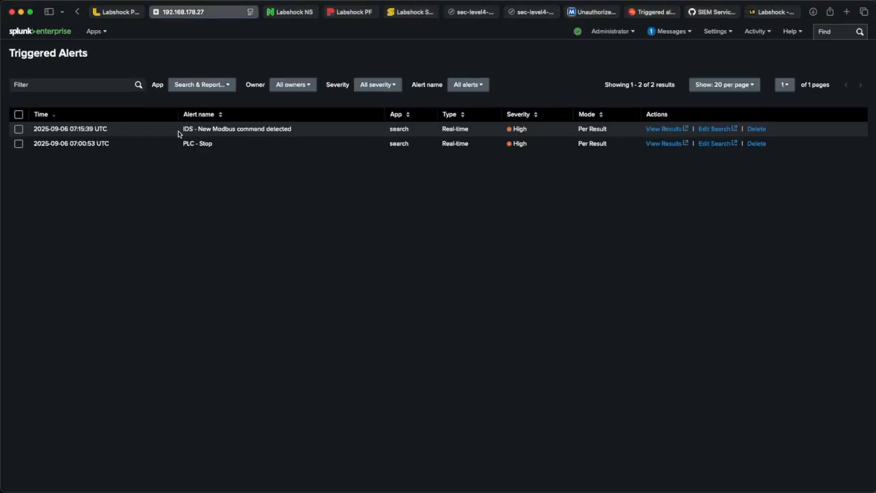
left_click_drag(182, 130, 293, 130)
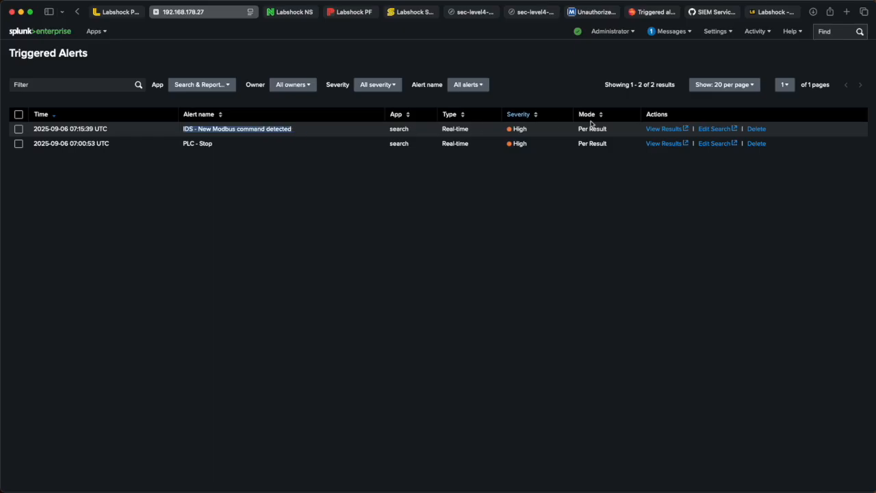
left_click(674, 130)
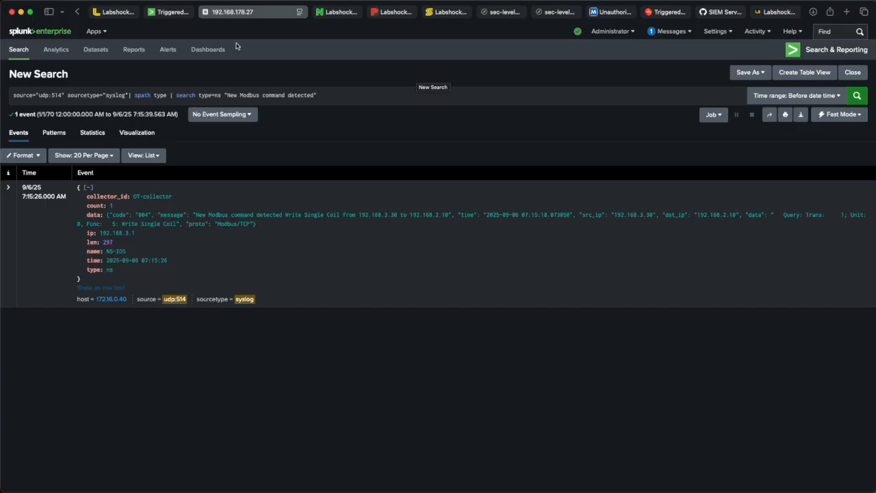
Step: Read through the Labshock GitHub repository README describing the lab's PLC, SCADA and pentest services
left_click(127, 14)
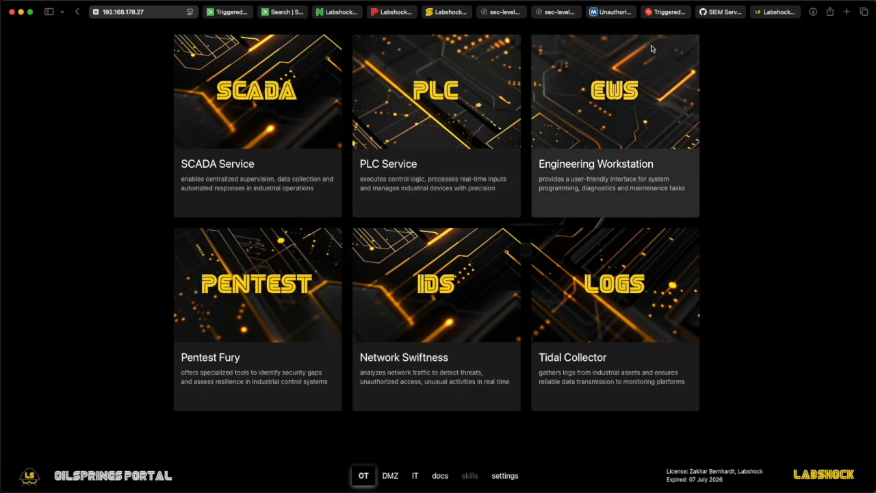
left_click(726, 12)
scroll(546, 111, "up", 20)
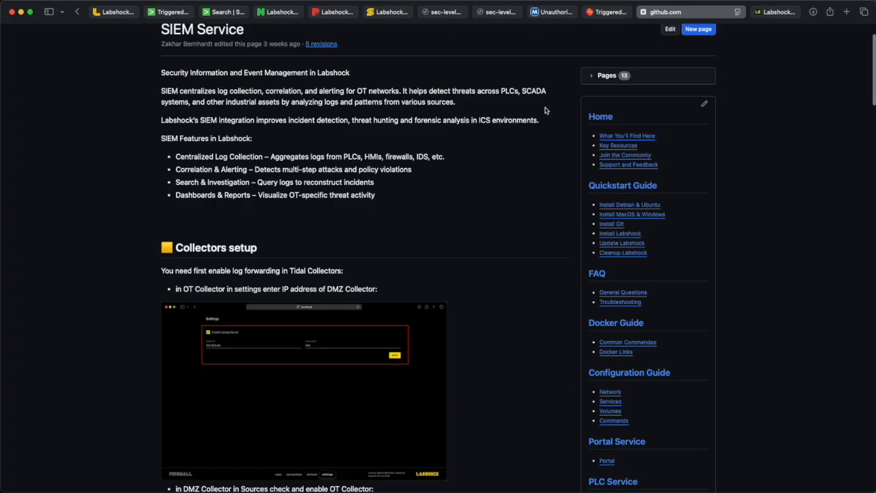
left_click(98, 39)
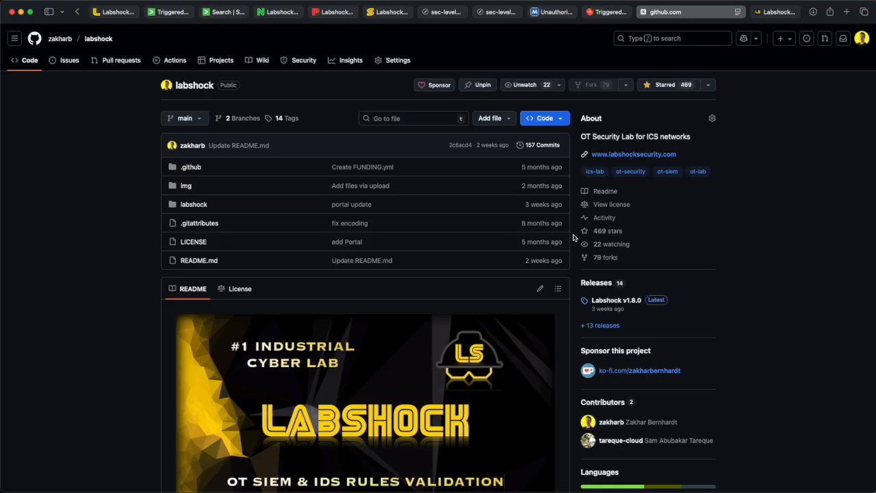
scroll(573, 237, "down", 1)
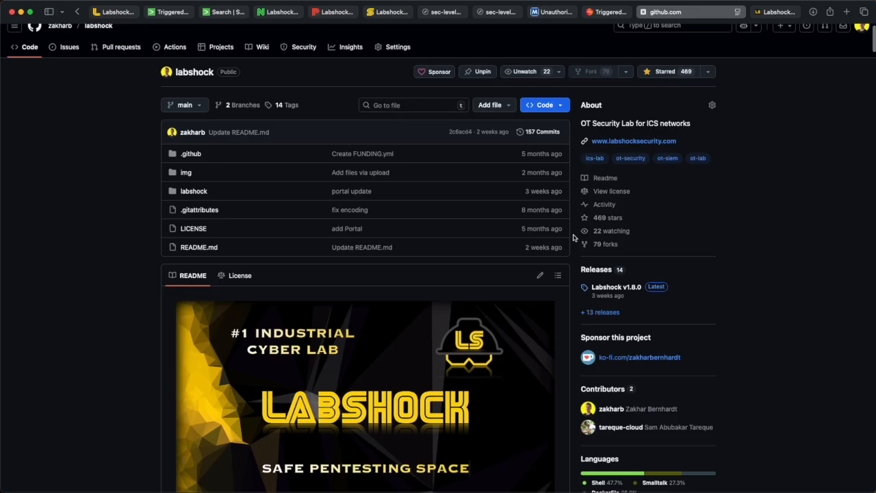
scroll(574, 237, "down", 15)
scroll(504, 201, "down", 20)
scroll(504, 201, "down", 10)
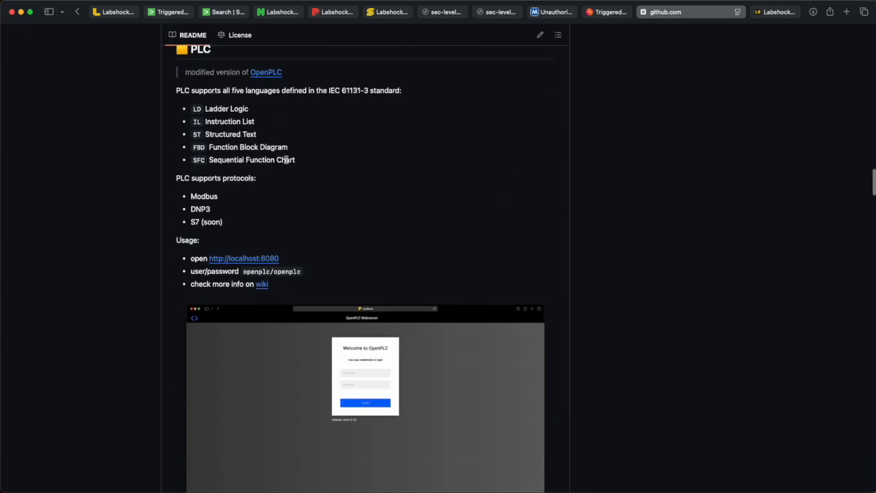
scroll(286, 160, "down", 4)
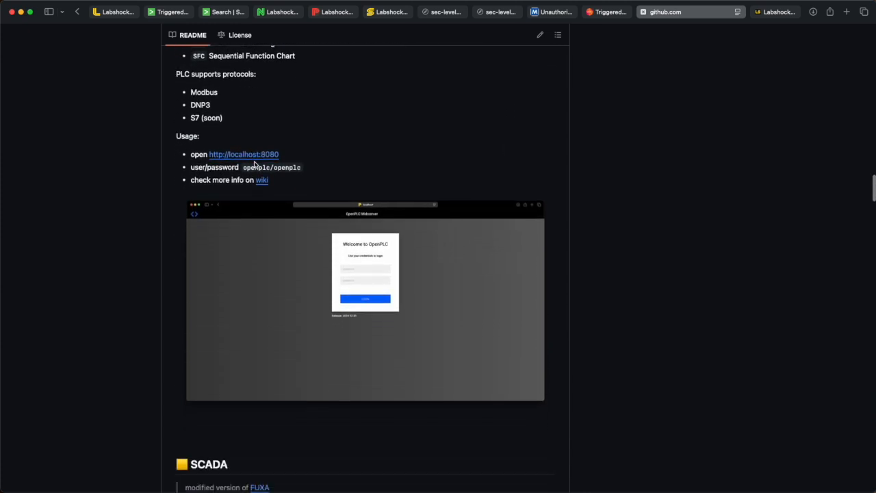
scroll(333, 227, "down", 10)
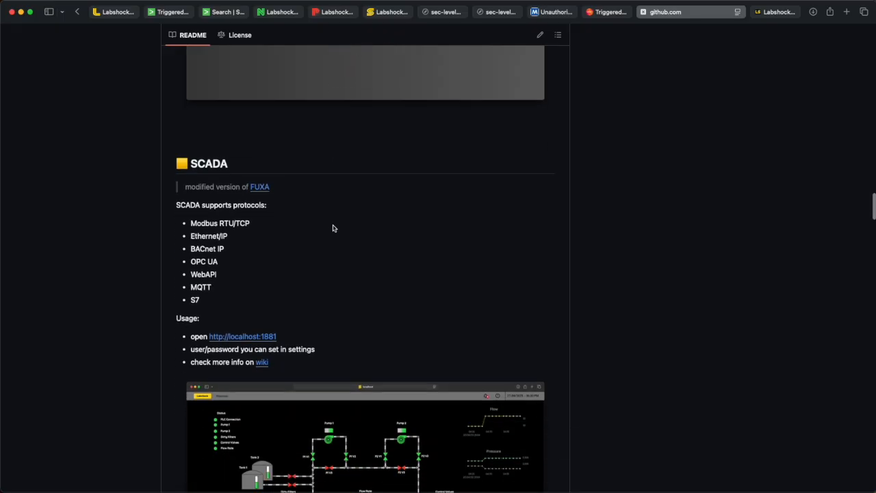
scroll(284, 182, "down", 9)
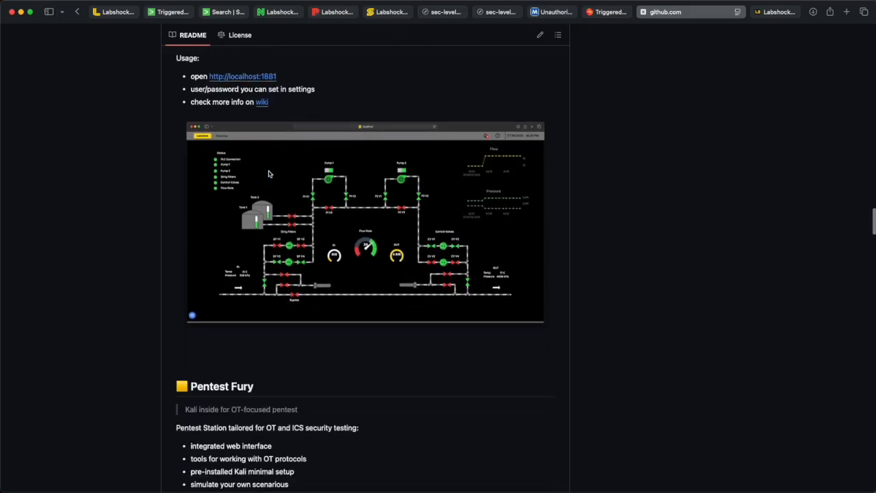
scroll(269, 174, "down", 9)
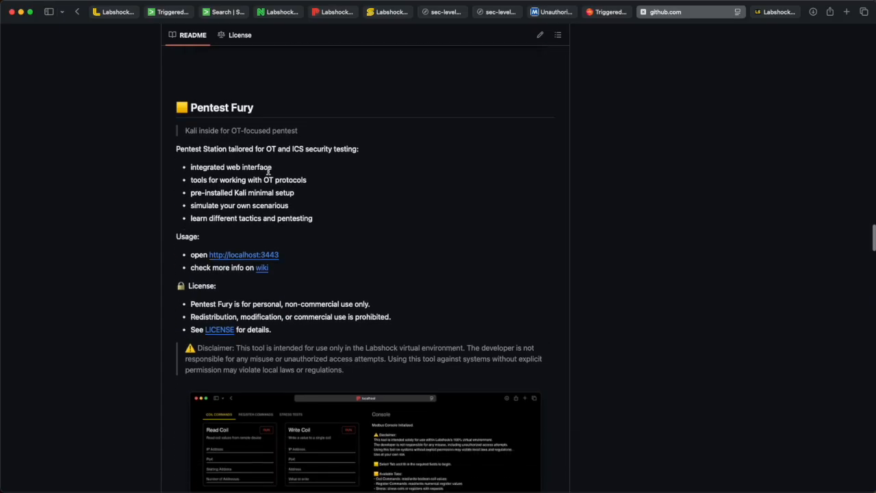
Step: Open the wiki's SIEM Service page and read its collector setup and Splunk sections
scroll(268, 171, "up", 20)
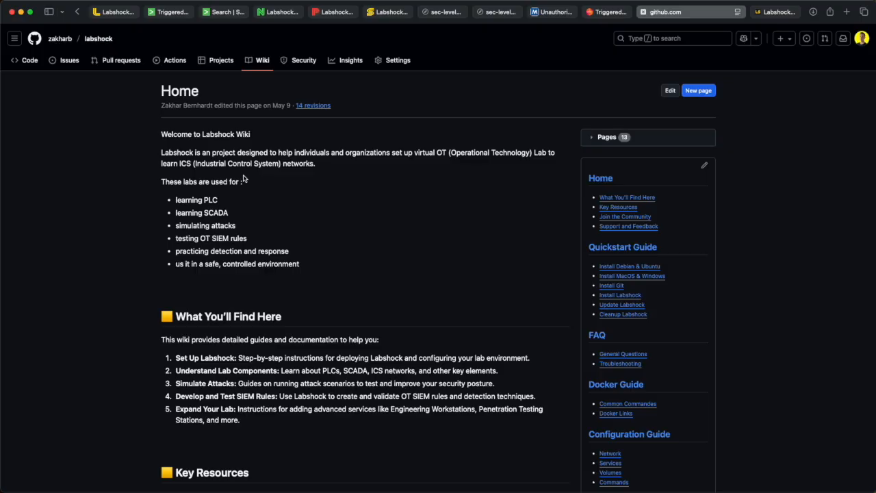
scroll(400, 238, "down", 10)
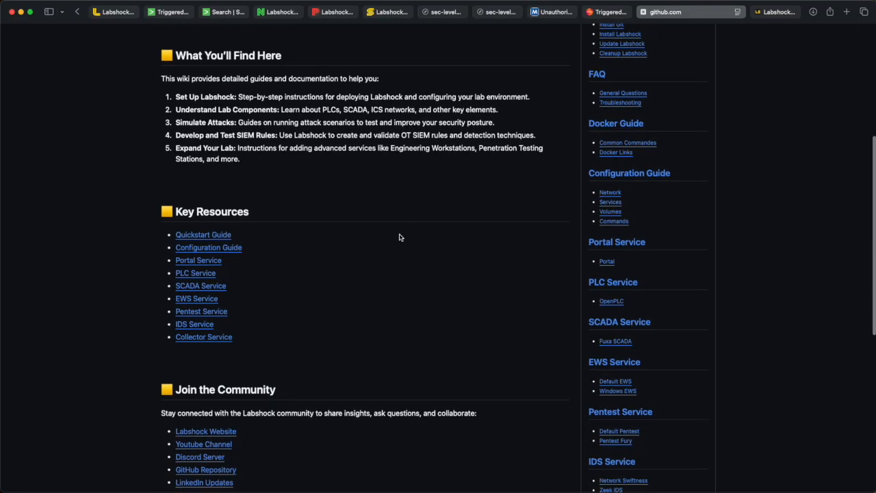
scroll(400, 238, "down", 4)
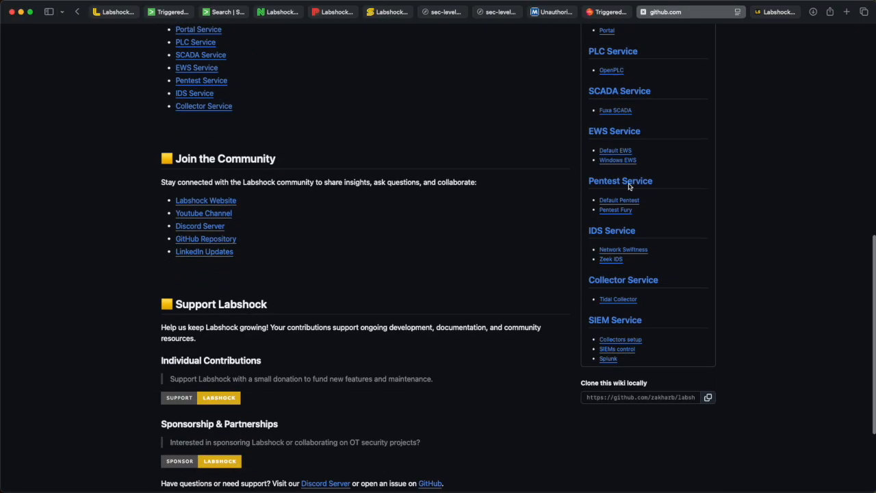
left_click(615, 320)
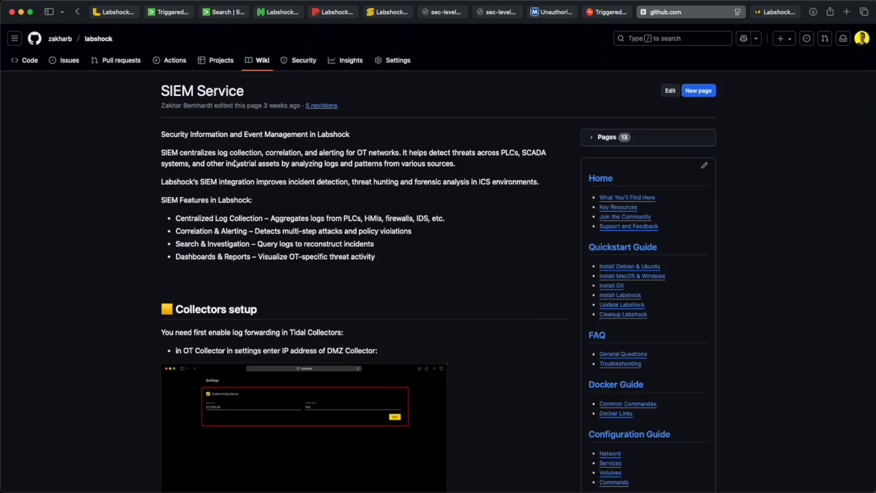
scroll(239, 202, "down", 10)
scroll(239, 202, "down", 15)
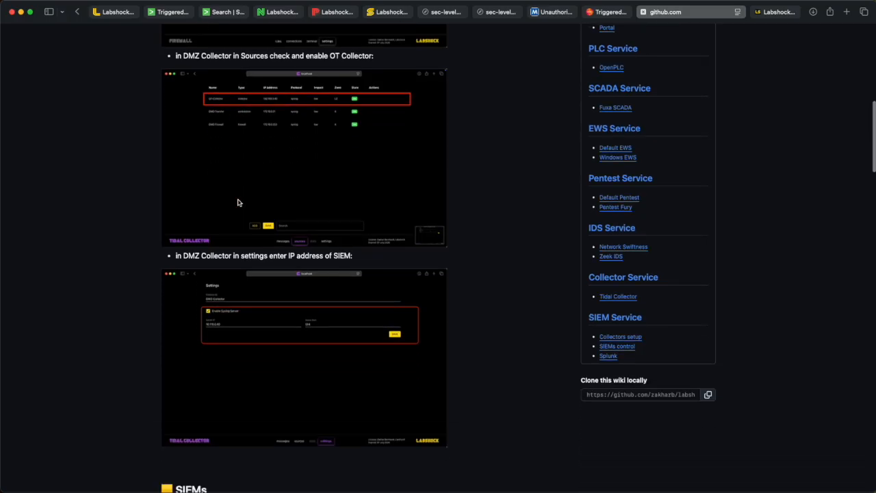
scroll(238, 202, "down", 8)
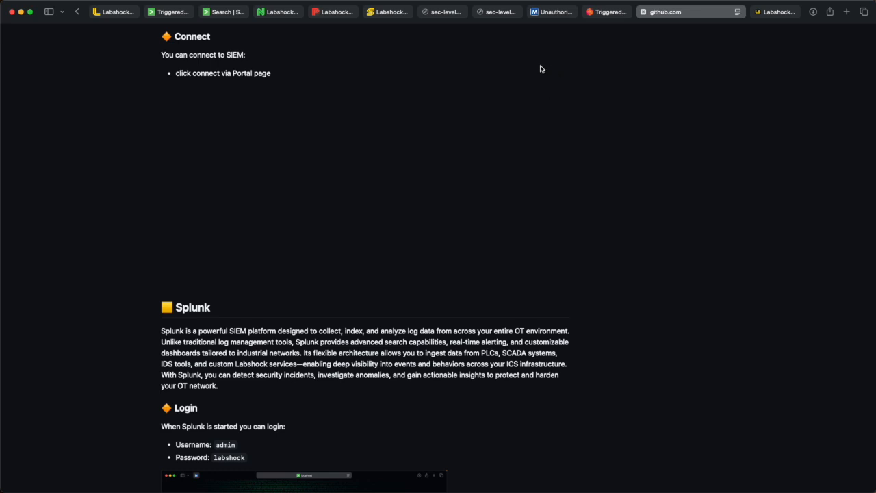
Step: Browse the portal's DMZ and IT zone service pages
left_click(118, 14)
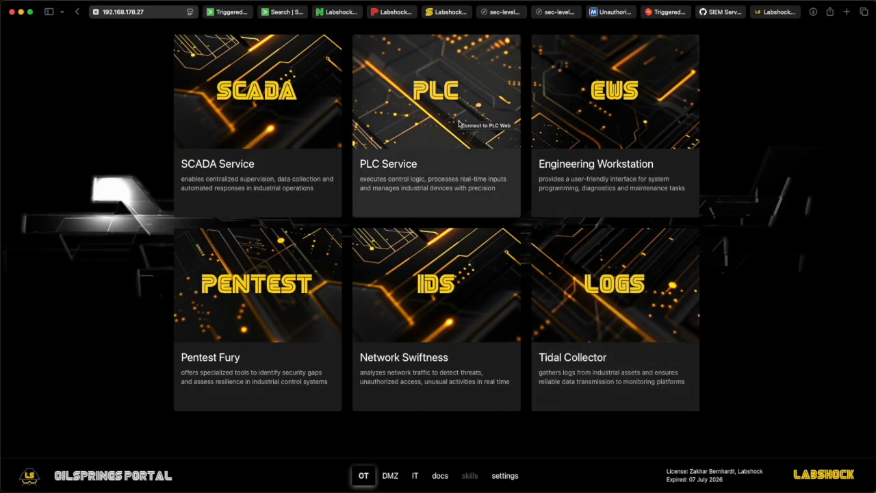
left_click(391, 476)
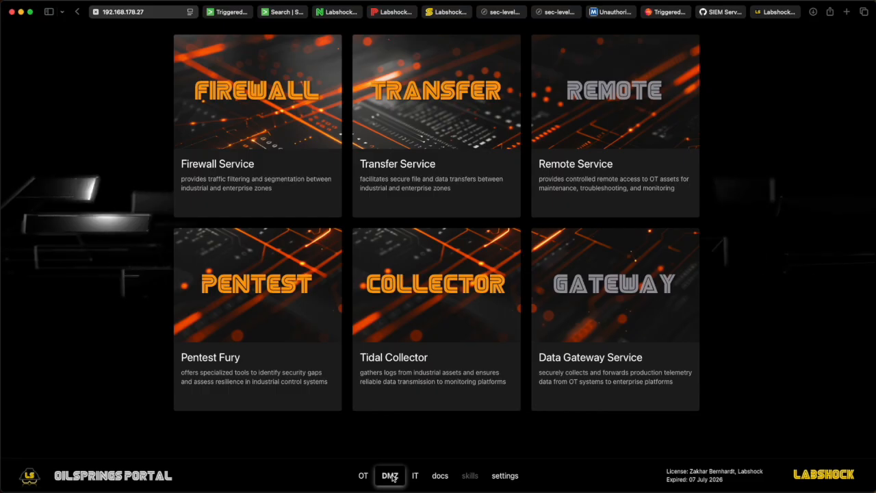
left_click(415, 477)
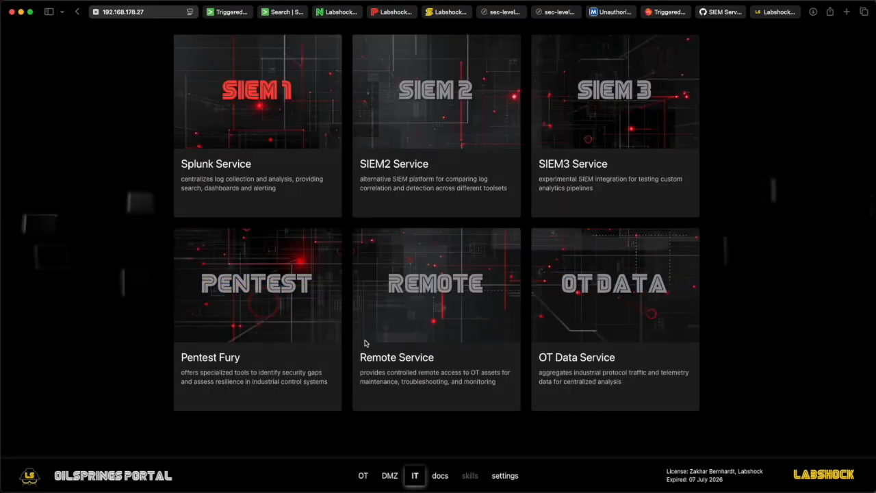
mouse_move(261, 130)
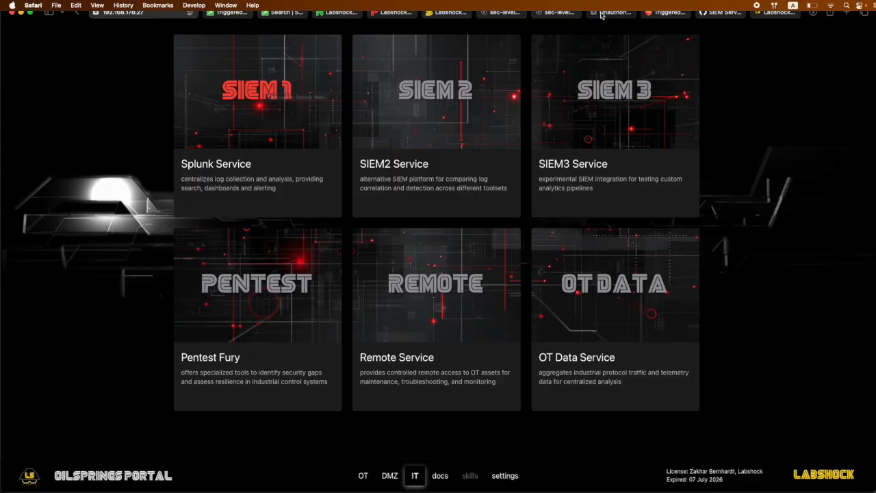
Step: Review the MITRE ATT&CK Unauthorized Command Message (T0855) page and return to the portal's OT zone
left_click(623, 15)
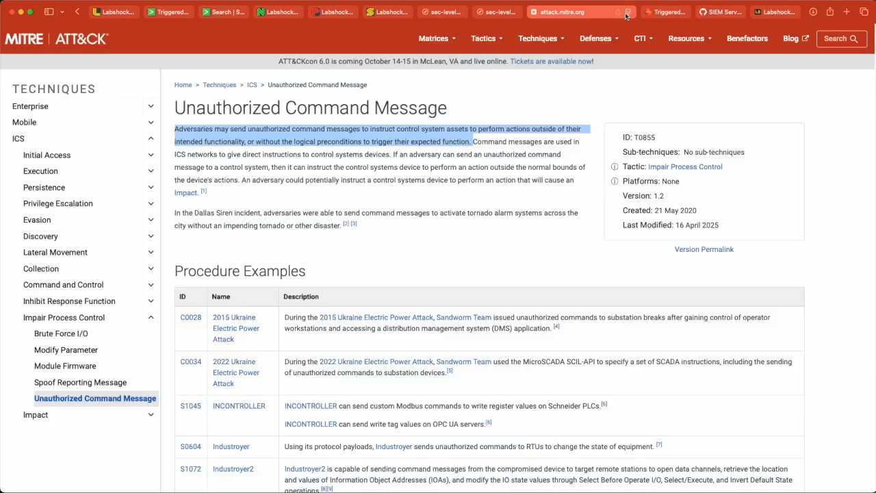
left_click(534, 195)
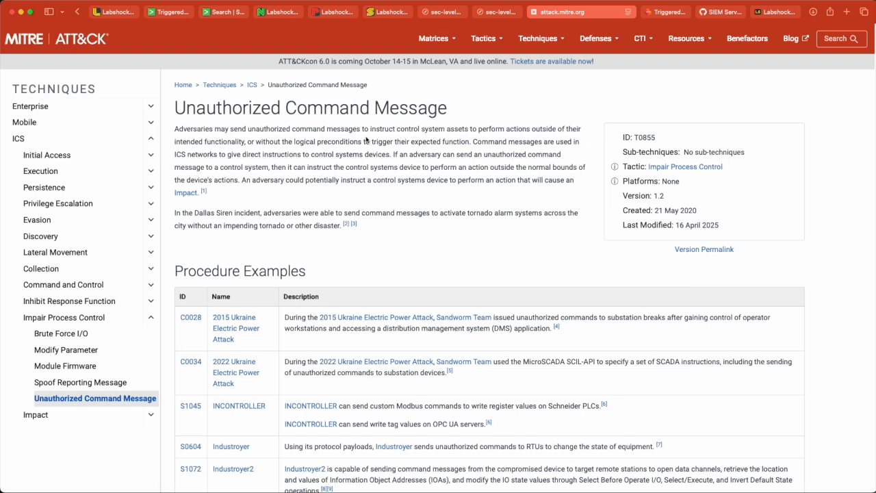
left_click(118, 12)
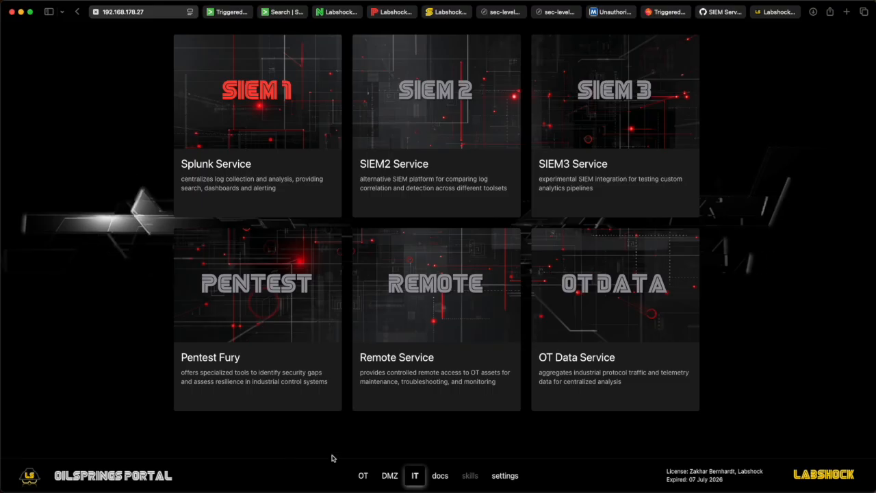
left_click(362, 475)
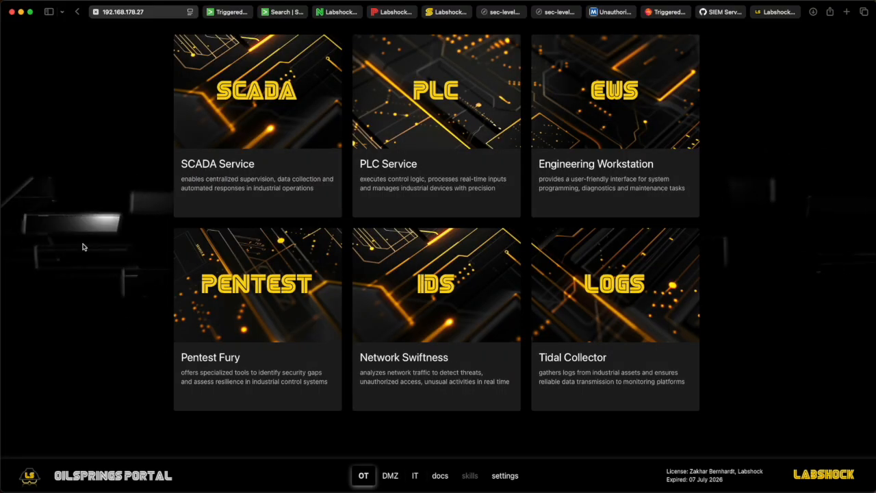